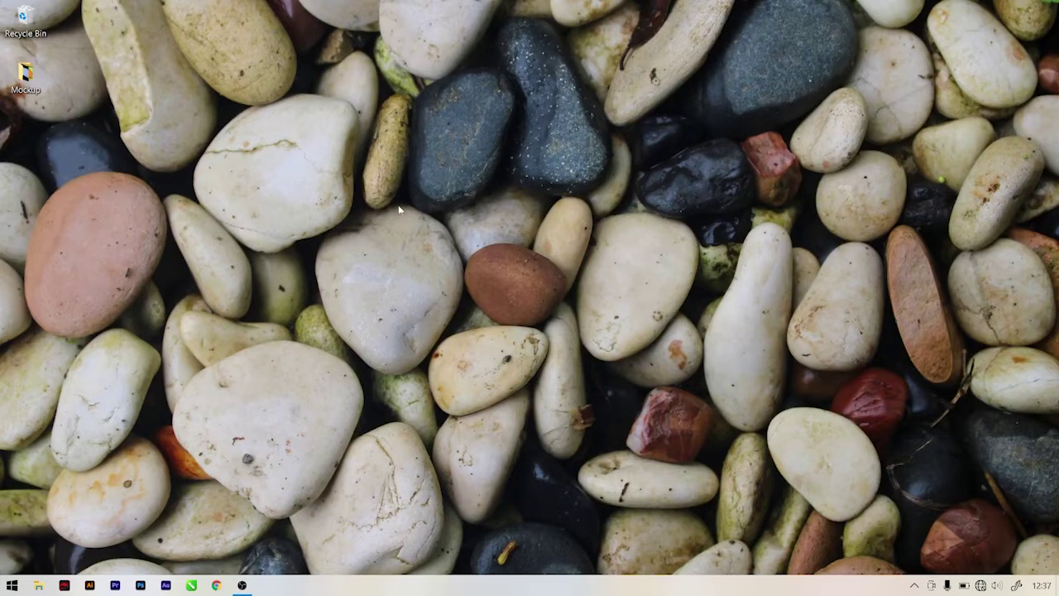
Open the Mockup folder maximized and preview the KN-DC card design in Photos.
{"action": "double_click", "coordinate": [25, 79]}
{"action": "left_click", "coordinate": [466, 169]}
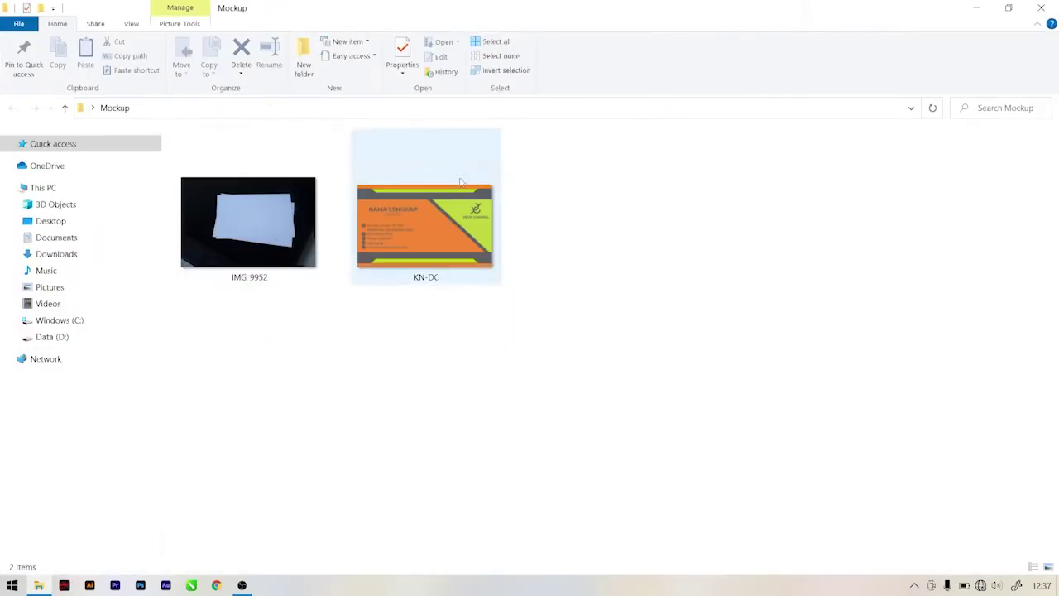
{"action": "left_click", "coordinate": [247, 240]}
{"action": "double_click", "coordinate": [405, 234]}
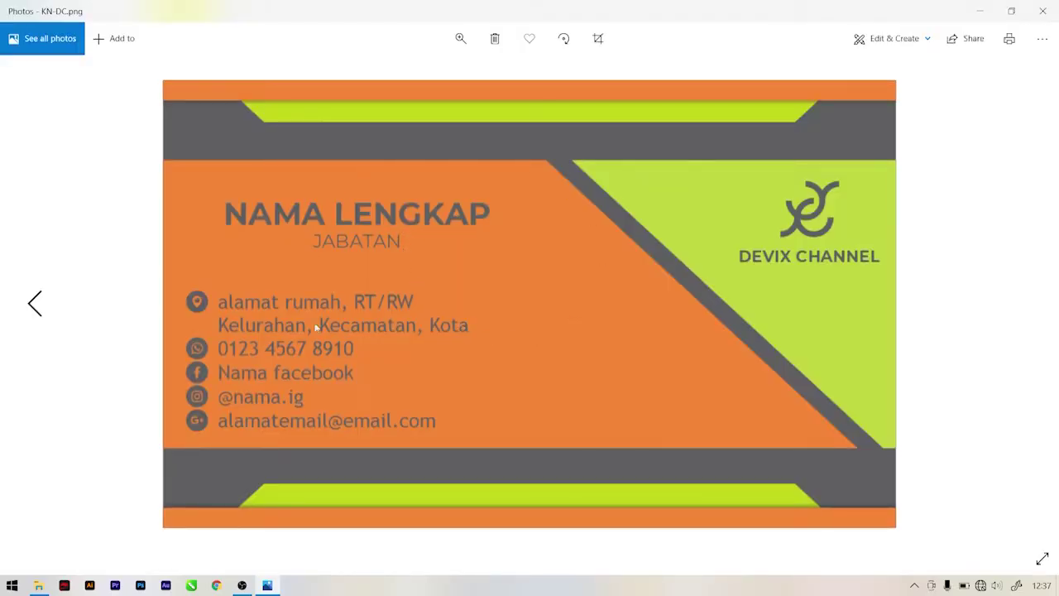
{"action": "left_click", "coordinate": [1042, 11]}
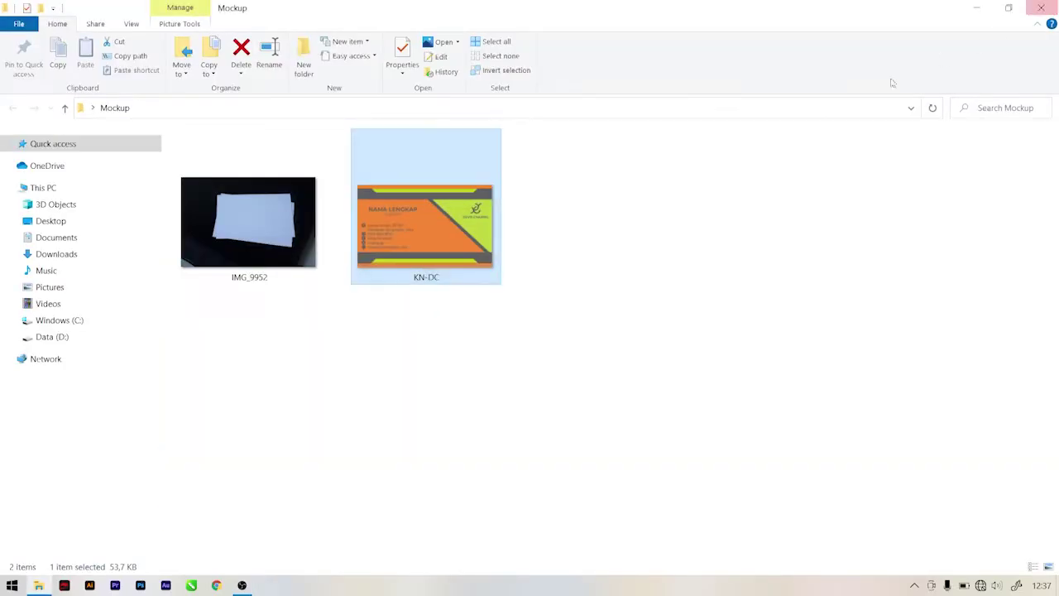
Preview the IMG_9952 photo, then leave IMG_9952 selected in Explorer.
{"action": "left_click", "coordinate": [278, 233]}
{"action": "double_click", "coordinate": [278, 234]}
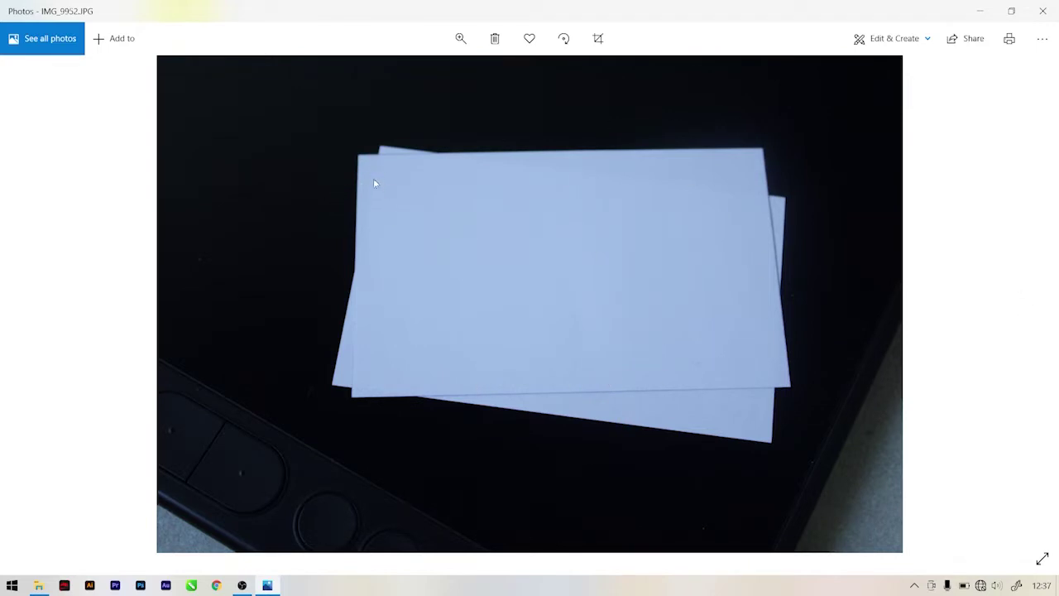
{"action": "left_click", "coordinate": [1042, 11]}
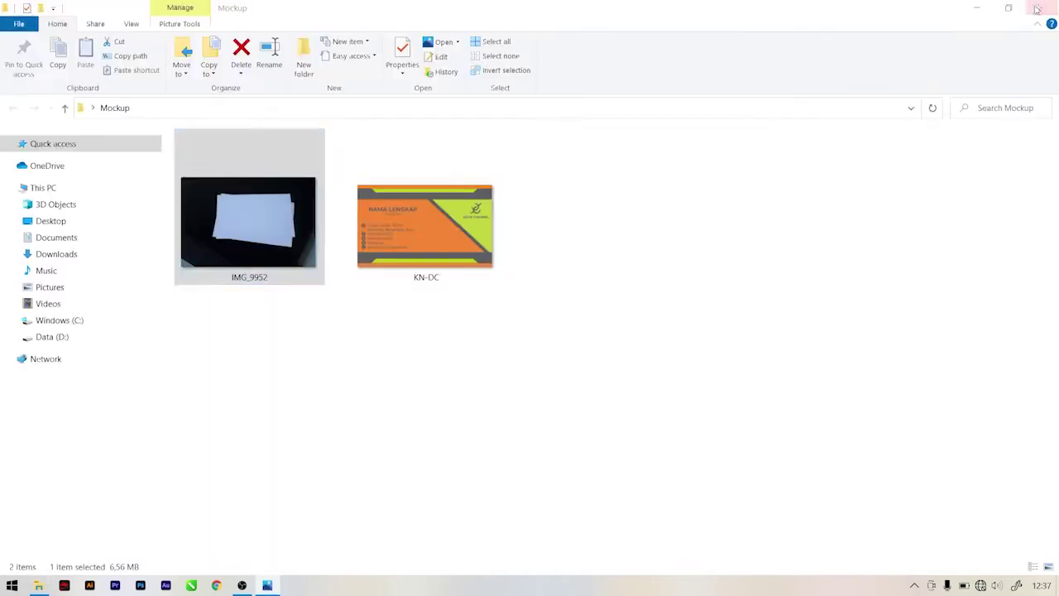
{"action": "left_click", "coordinate": [415, 202]}
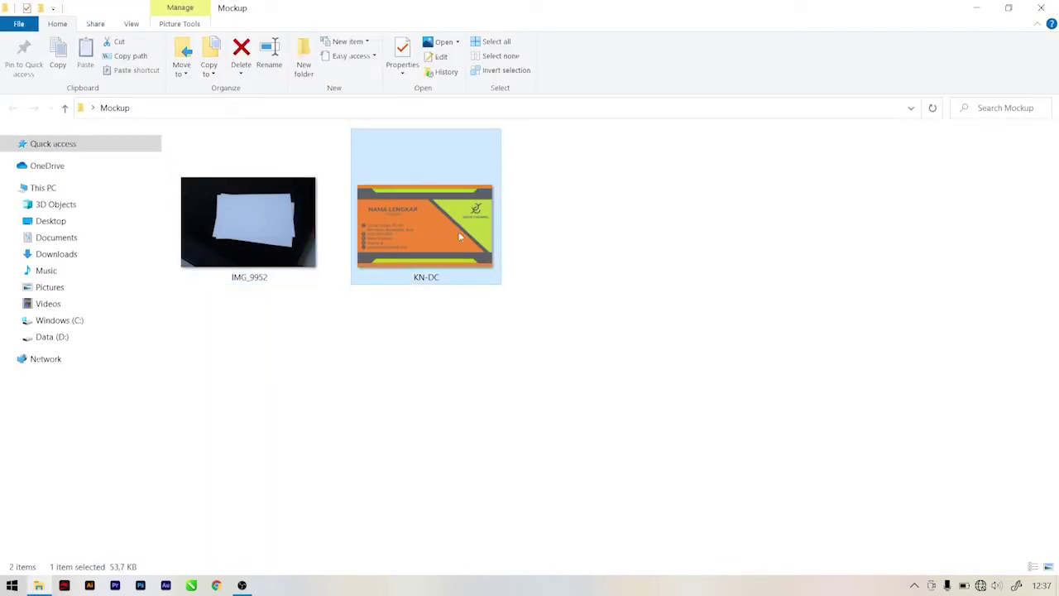
{"action": "left_click", "coordinate": [362, 493]}
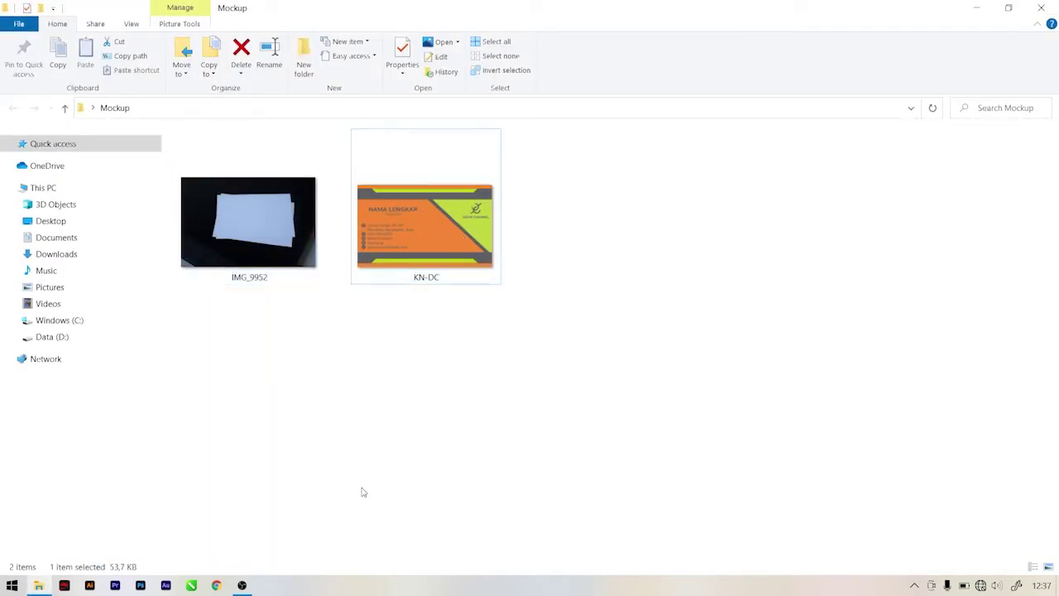
{"action": "left_click", "coordinate": [248, 230]}
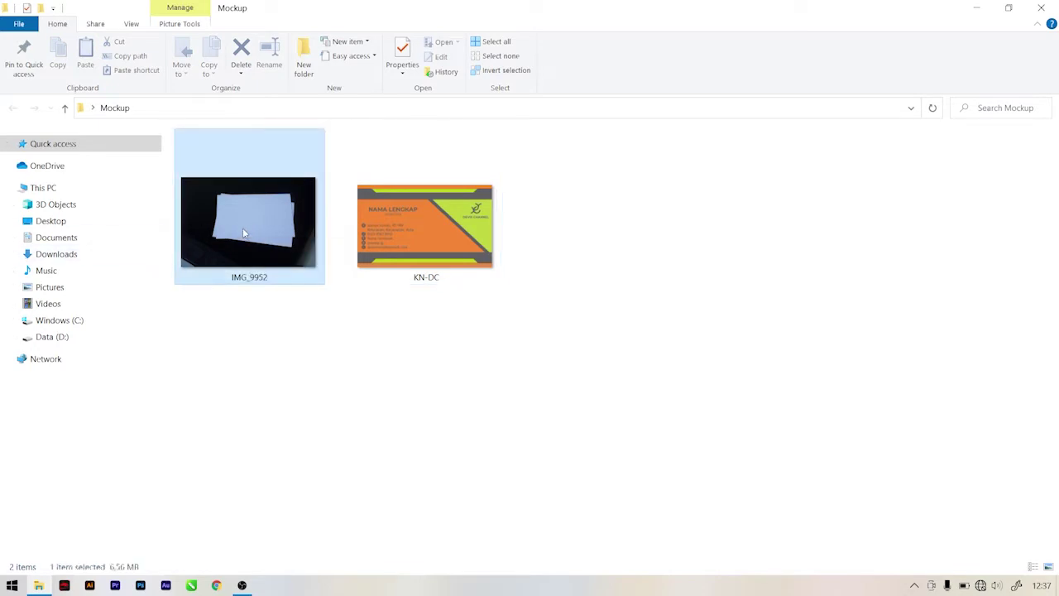
Open IMG_9952 in Adobe Photoshop 2020 via Open with, and zoom the canvas.
{"action": "right_click", "coordinate": [243, 229]}
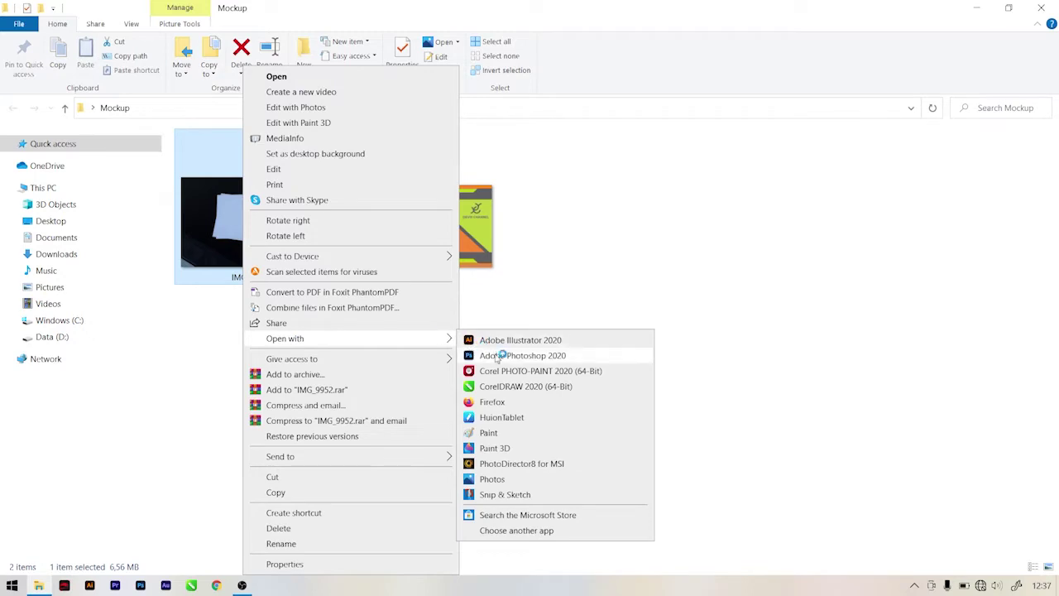
{"action": "left_click", "coordinate": [496, 357]}
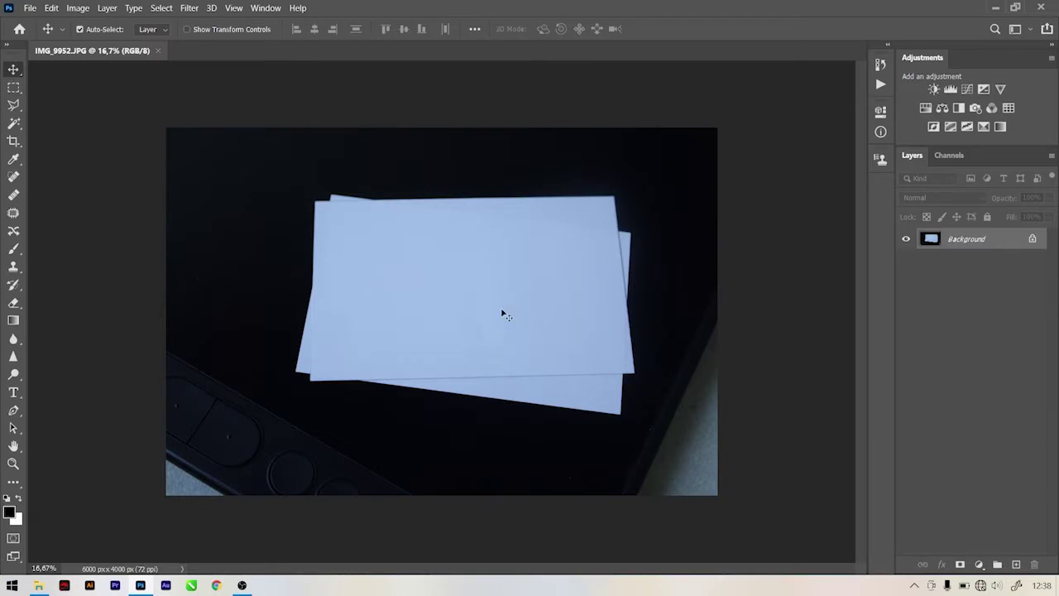
{"action": "scroll", "coordinate": [502, 315], "scroll_direction": "up", "scroll_amount": 3}
{"action": "scroll", "coordinate": [513, 286], "scroll_direction": "down", "scroll_amount": 1}
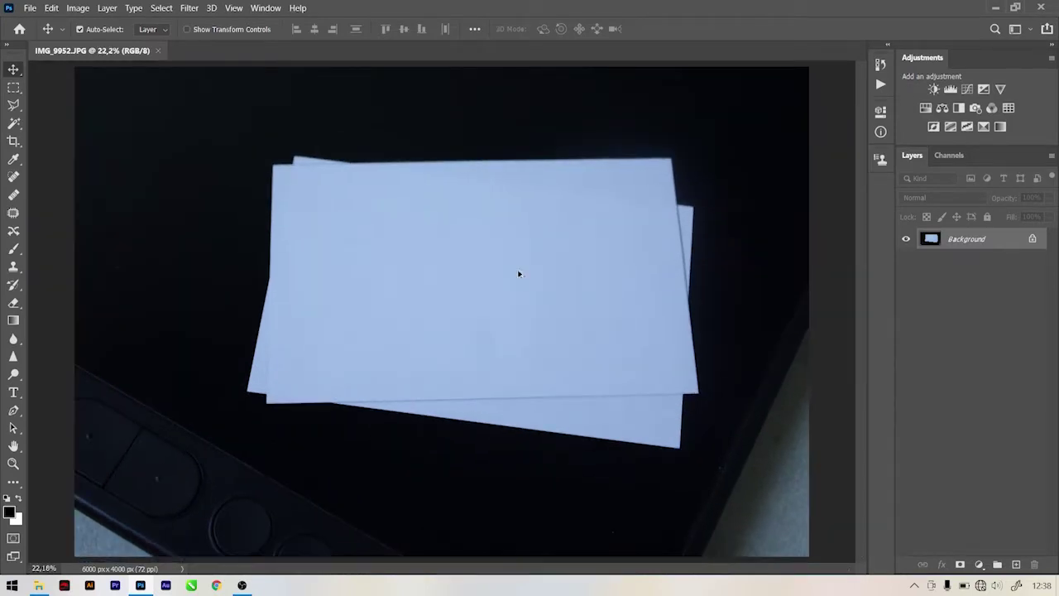
Drag KN-DC into the photo, enlarge it, and commit it over the top blank card.
{"action": "left_click", "coordinate": [38, 586]}
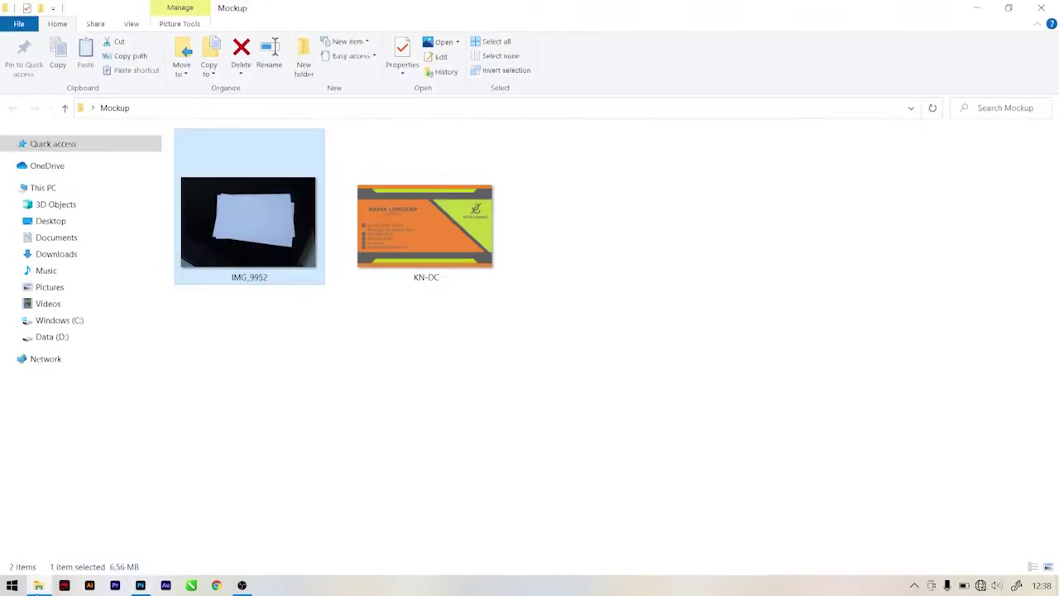
{"action": "left_click", "coordinate": [354, 283]}
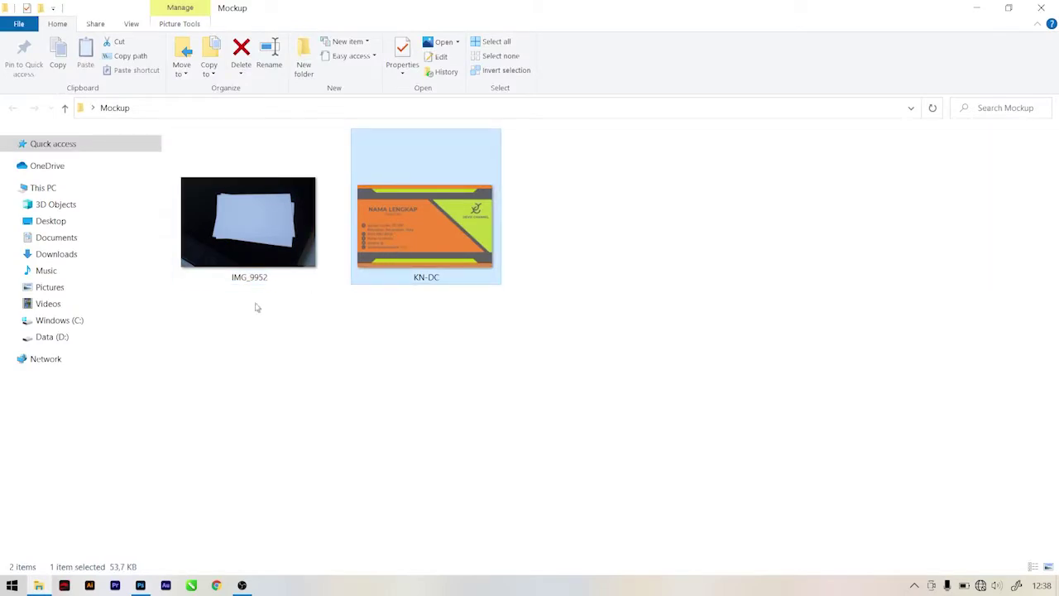
{"action": "mouse_move", "coordinate": [418, 225]}
{"action": "left_mouse_down"}
{"action": "mouse_move", "coordinate": [158, 525]}
{"action": "mouse_move", "coordinate": [142, 546]}
{"action": "mouse_move", "coordinate": [140, 585]}
{"action": "mouse_move", "coordinate": [442, 326]}
{"action": "left_mouse_up"}
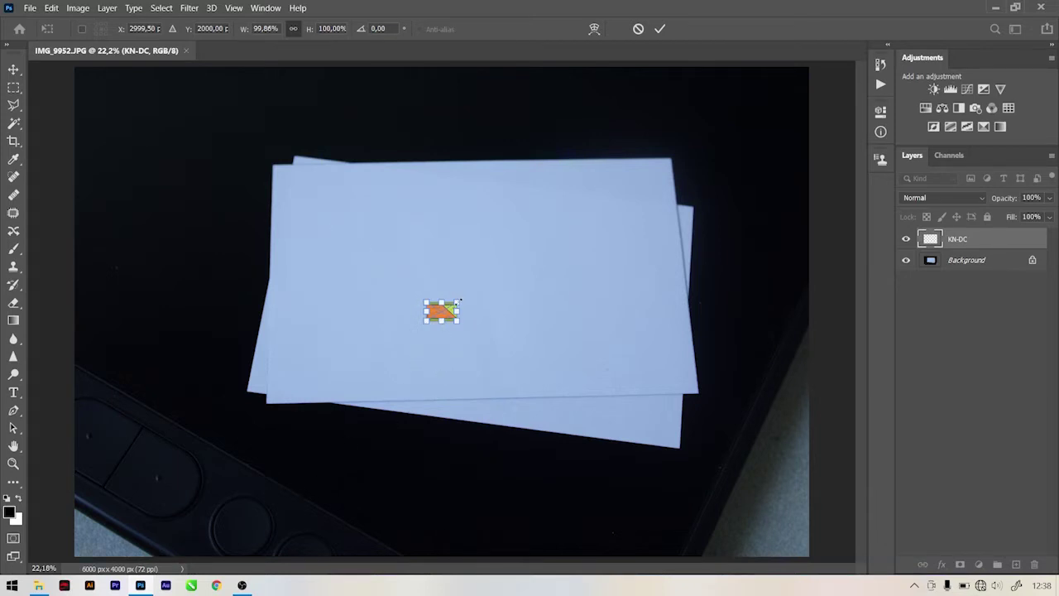
{"action": "mouse_move", "coordinate": [458, 301]}
{"action": "left_mouse_down"}
{"action": "mouse_move", "coordinate": [685, 241]}
{"action": "mouse_move", "coordinate": [669, 248]}
{"action": "left_mouse_up"}
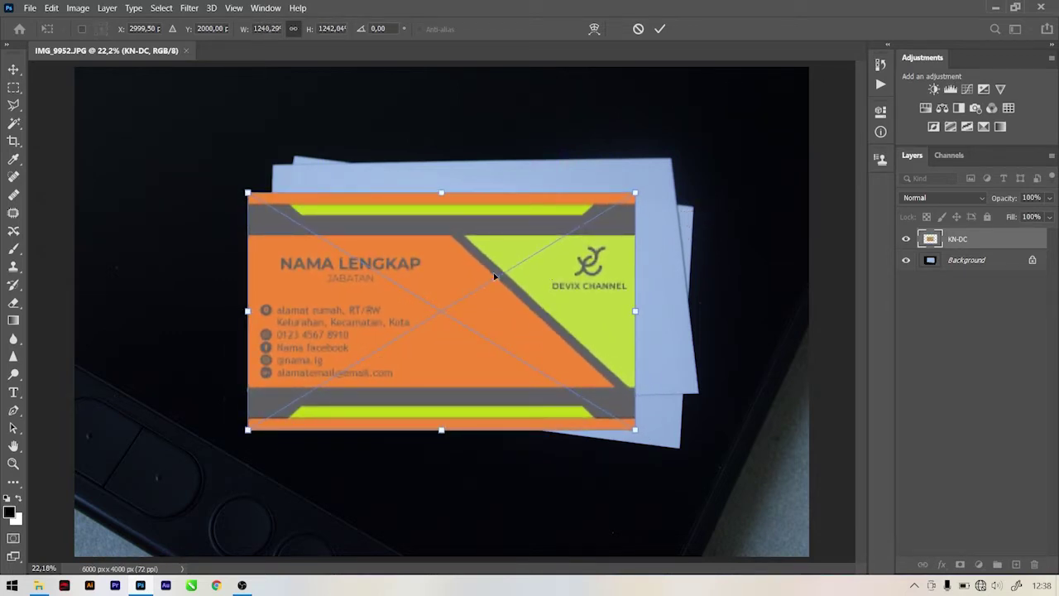
{"action": "left_click_drag", "start_coordinate": [459, 273], "coordinate": [501, 249]}
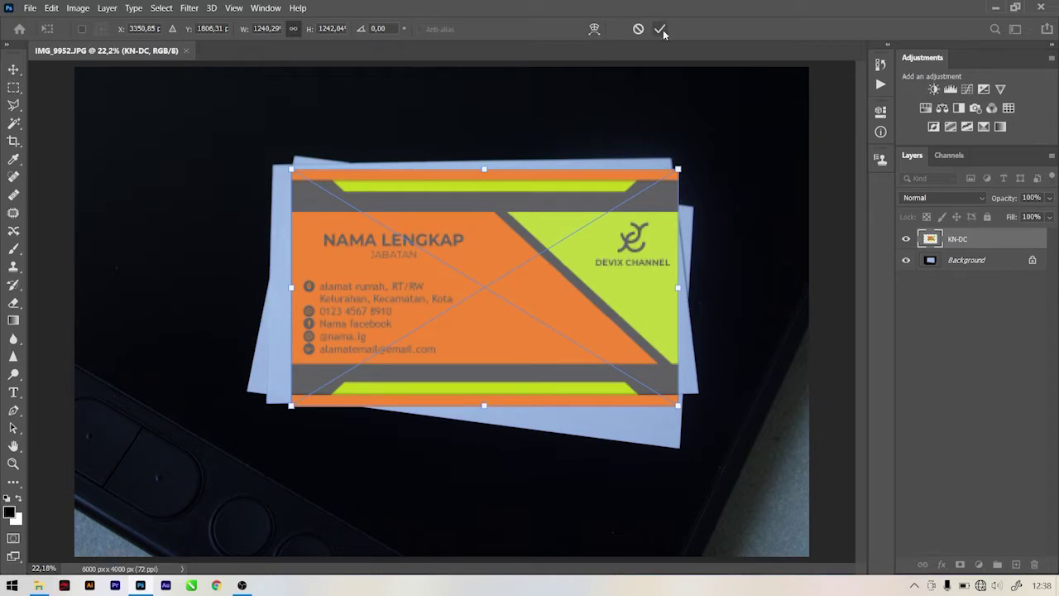
{"action": "left_click", "coordinate": [660, 29]}
{"action": "left_click_drag", "start_coordinate": [475, 277], "coordinate": [481, 266]}
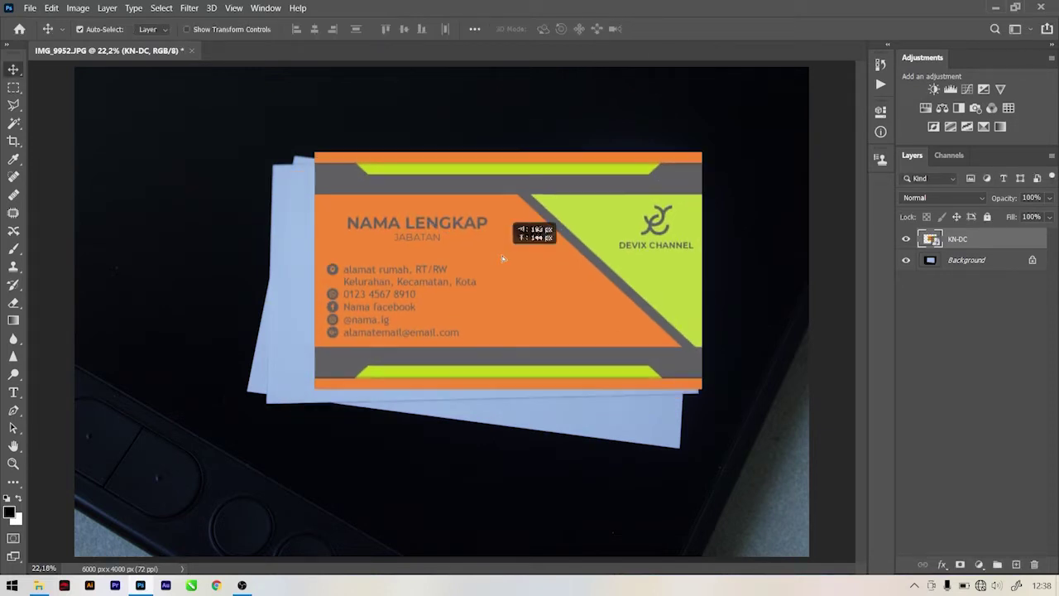
Draw a rectangle shape over the card design with the Rectangle Tool.
{"action": "left_click", "coordinate": [929, 305]}
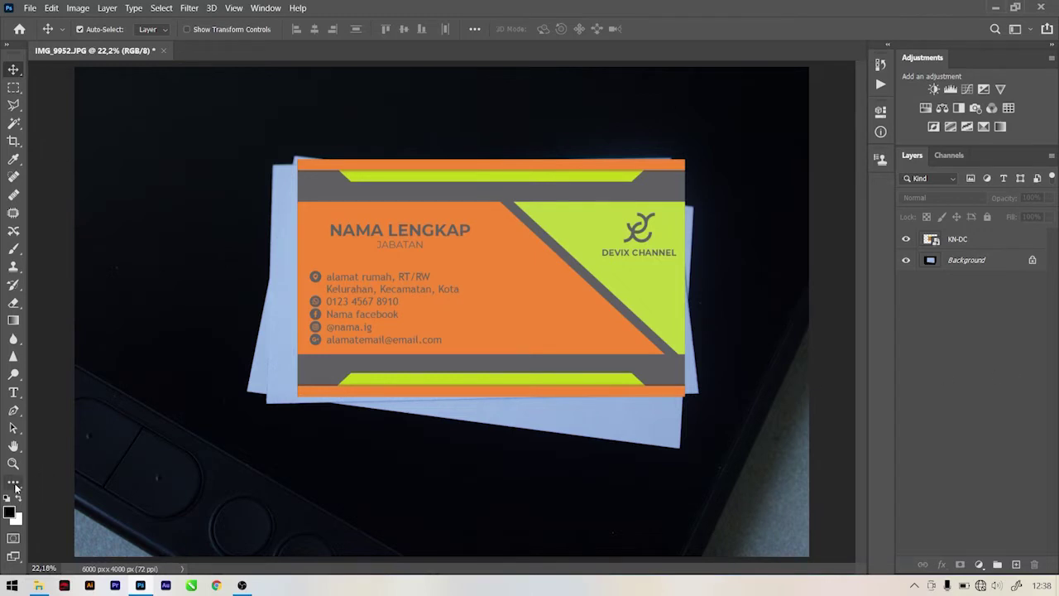
{"action": "left_click", "coordinate": [15, 488]}
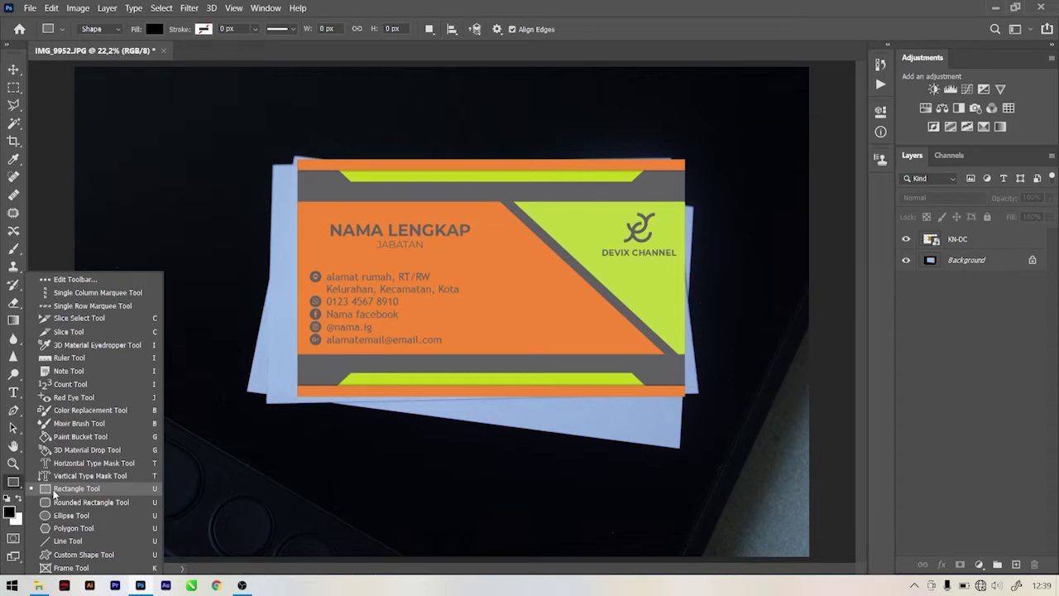
{"action": "left_click", "coordinate": [54, 490]}
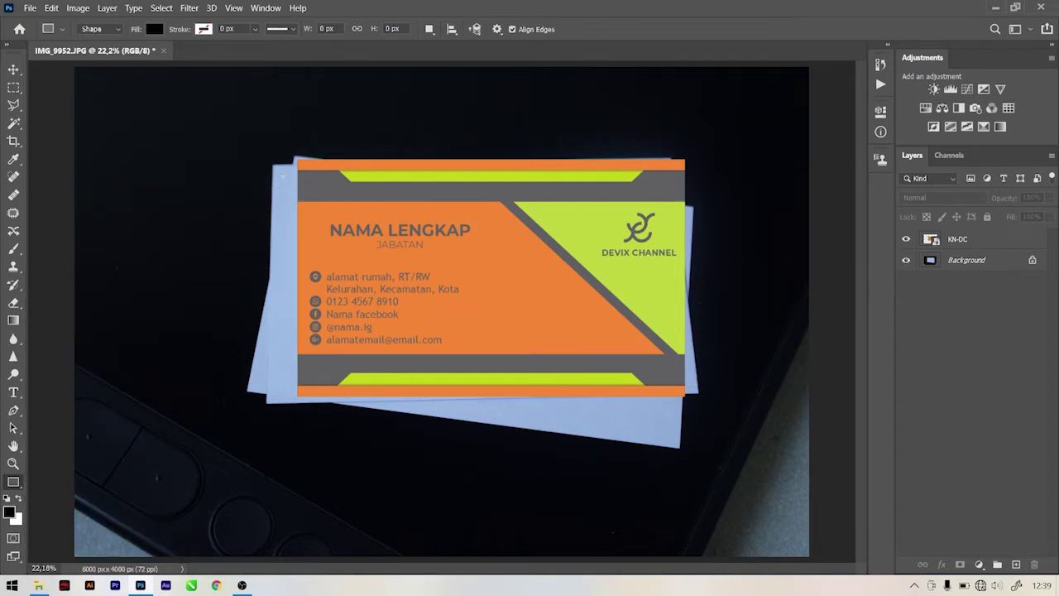
{"action": "left_click_drag", "start_coordinate": [283, 164], "coordinate": [665, 410]}
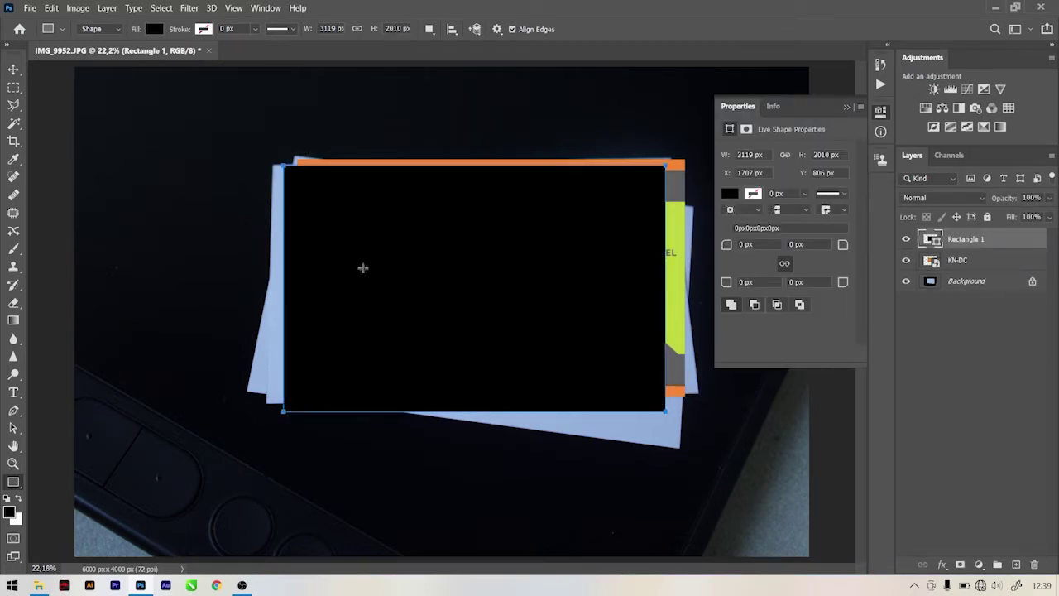
Set the rectangle's fill to white, then select KN-DC to compare sizes.
{"action": "left_click", "coordinate": [729, 194]}
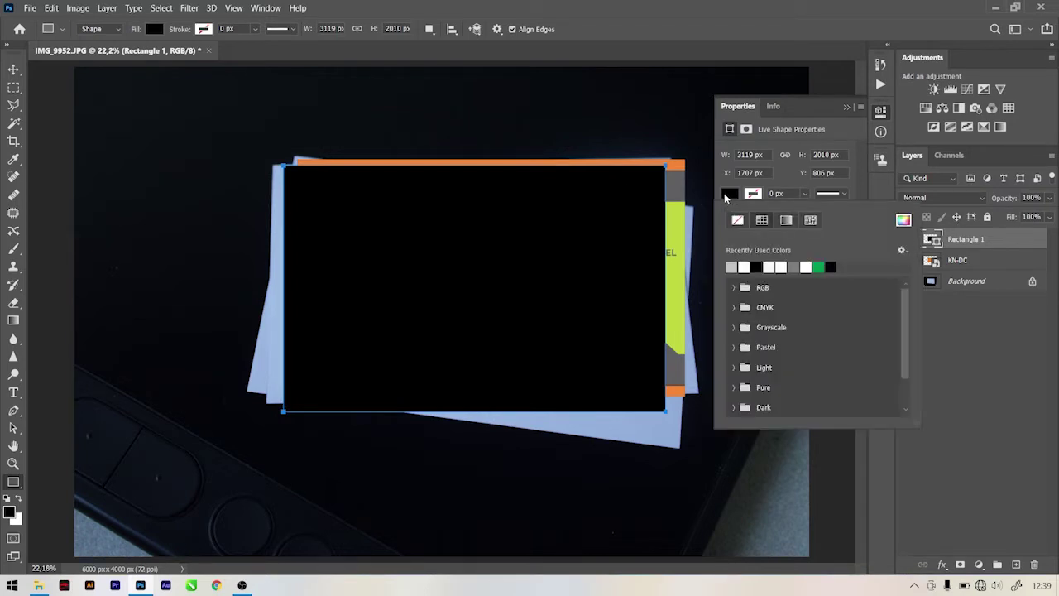
{"action": "left_click", "coordinate": [148, 32]}
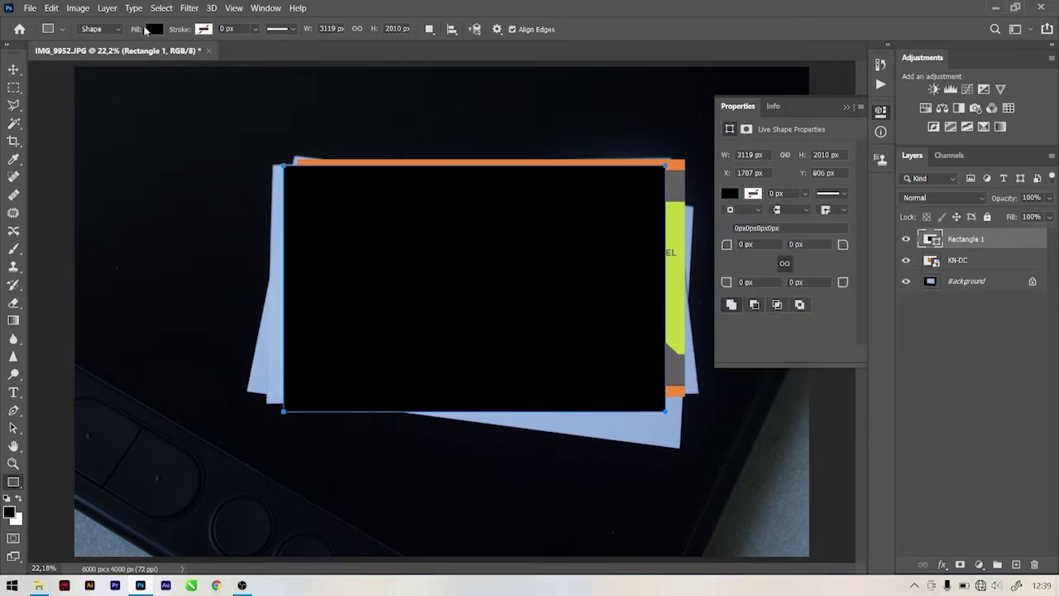
{"action": "left_click", "coordinate": [154, 29]}
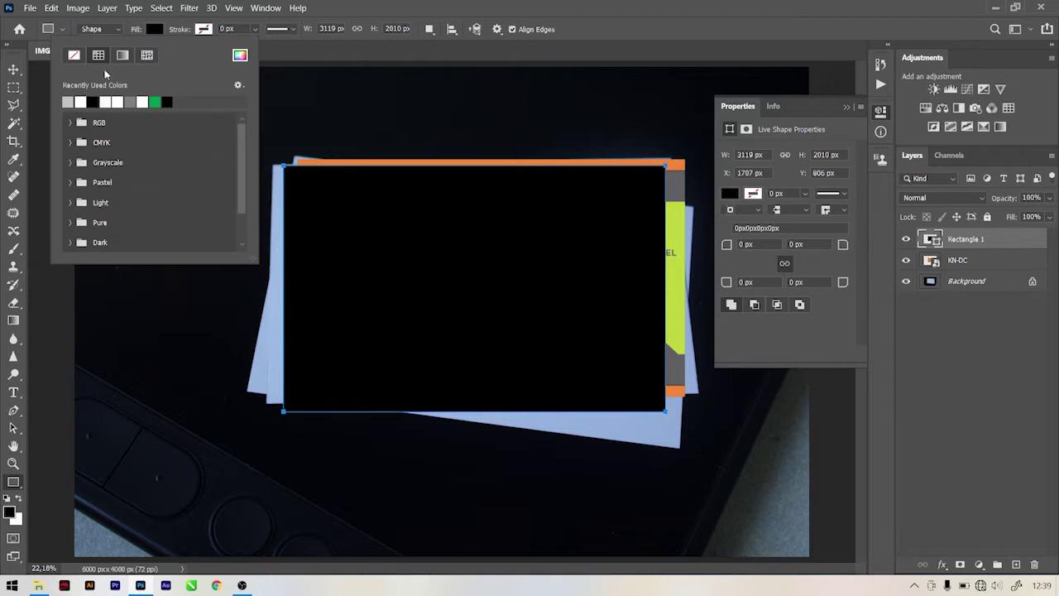
{"action": "left_click", "coordinate": [108, 101]}
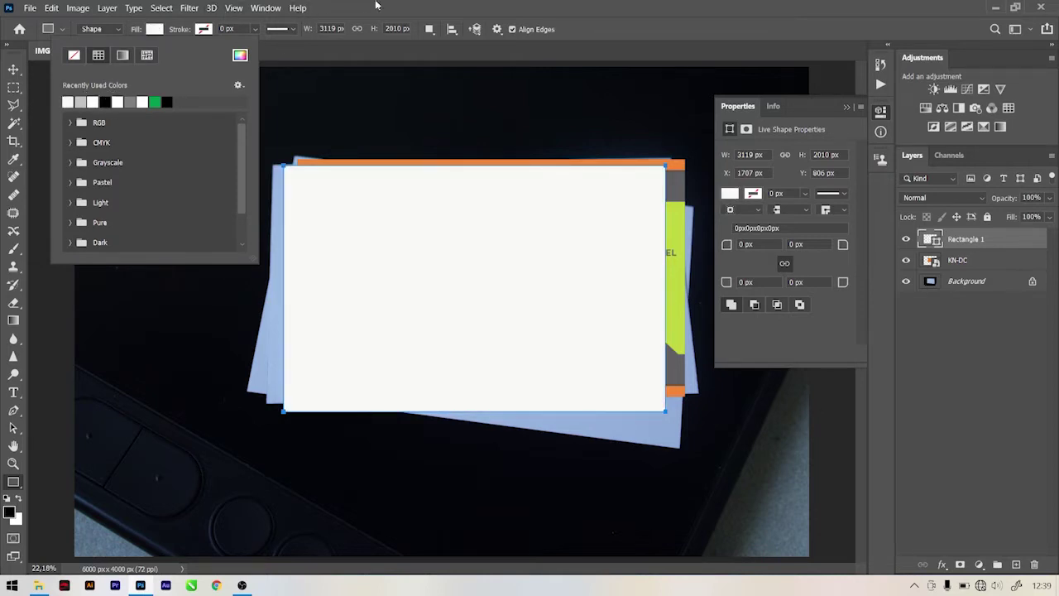
{"action": "left_click", "coordinate": [331, 9]}
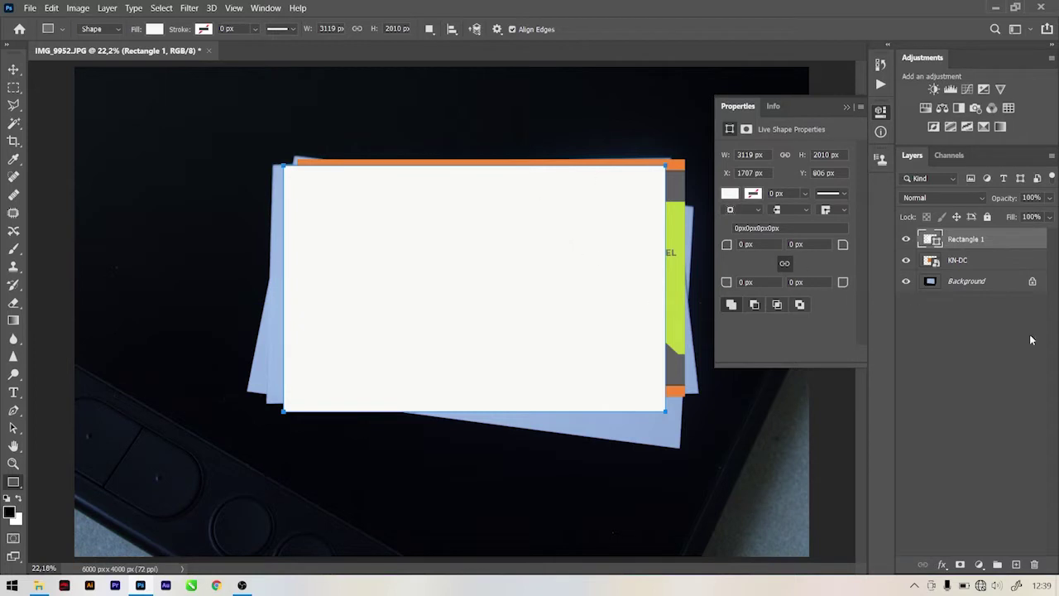
{"action": "left_click", "coordinate": [948, 262]}
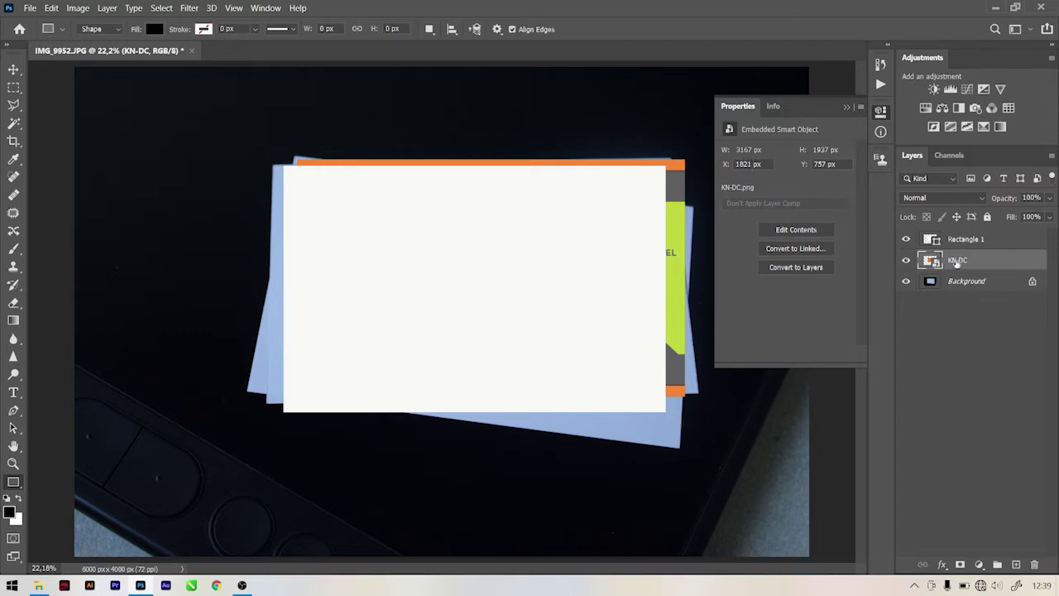
Set Rectangle 1's width to 3167 px in Properties.
{"action": "left_click", "coordinate": [981, 244]}
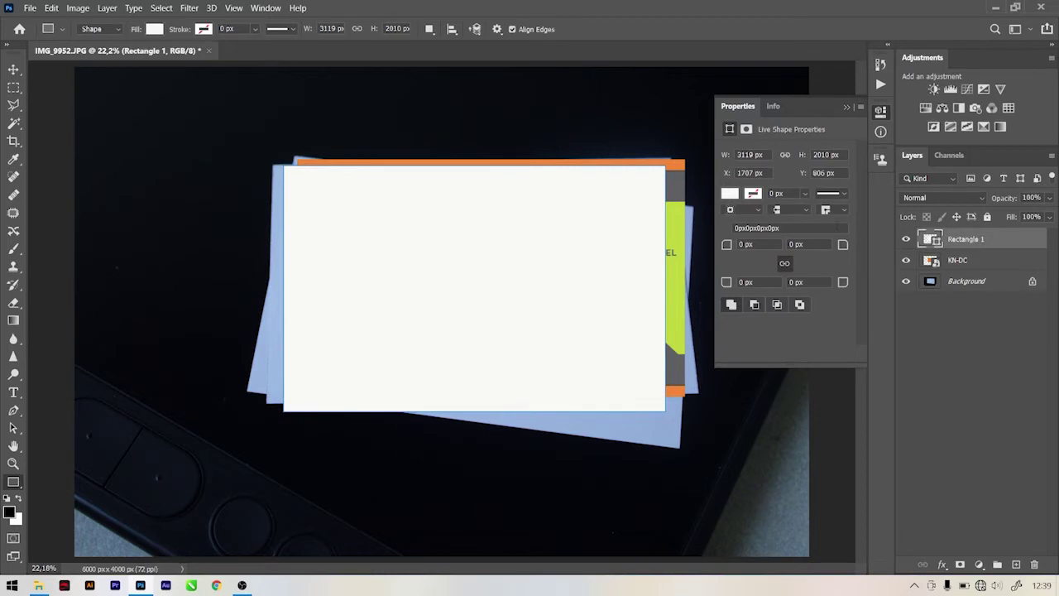
{"action": "left_click", "coordinate": [766, 155]}
{"action": "type", "text": "3167"}
{"action": "key", "text": "Return"}
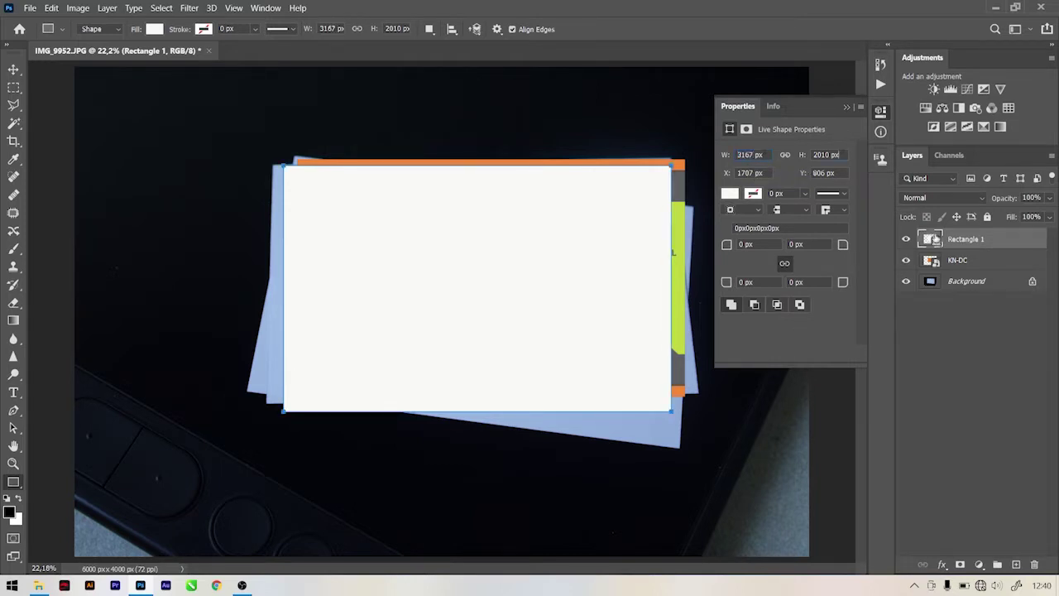
Set Rectangle 1's height to 1937 px to match KN-DC, then close Properties.
{"action": "left_click", "coordinate": [953, 260]}
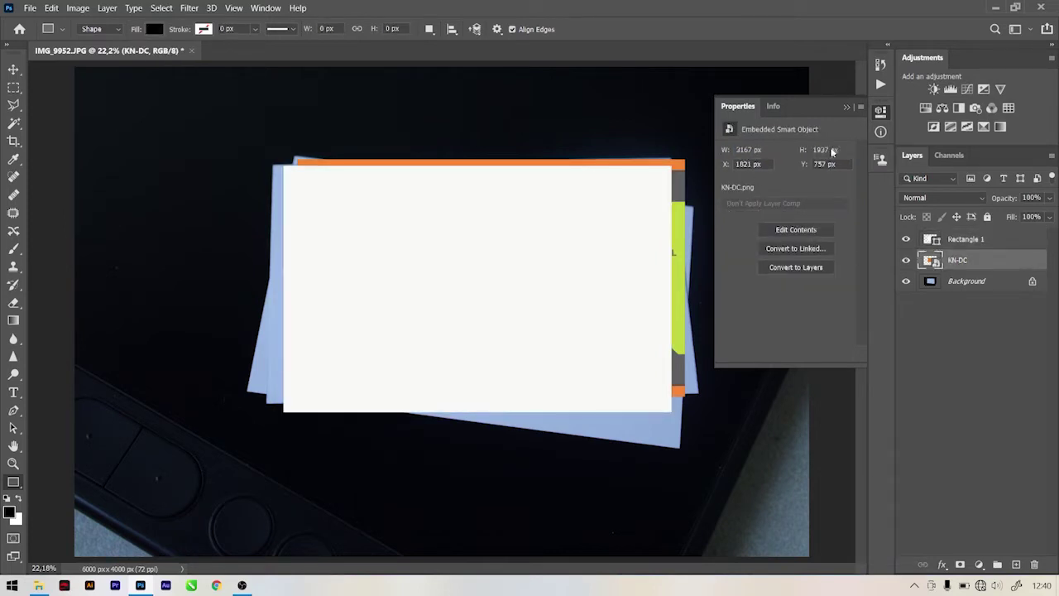
{"action": "left_click", "coordinate": [950, 239]}
{"action": "left_click", "coordinate": [836, 155]}
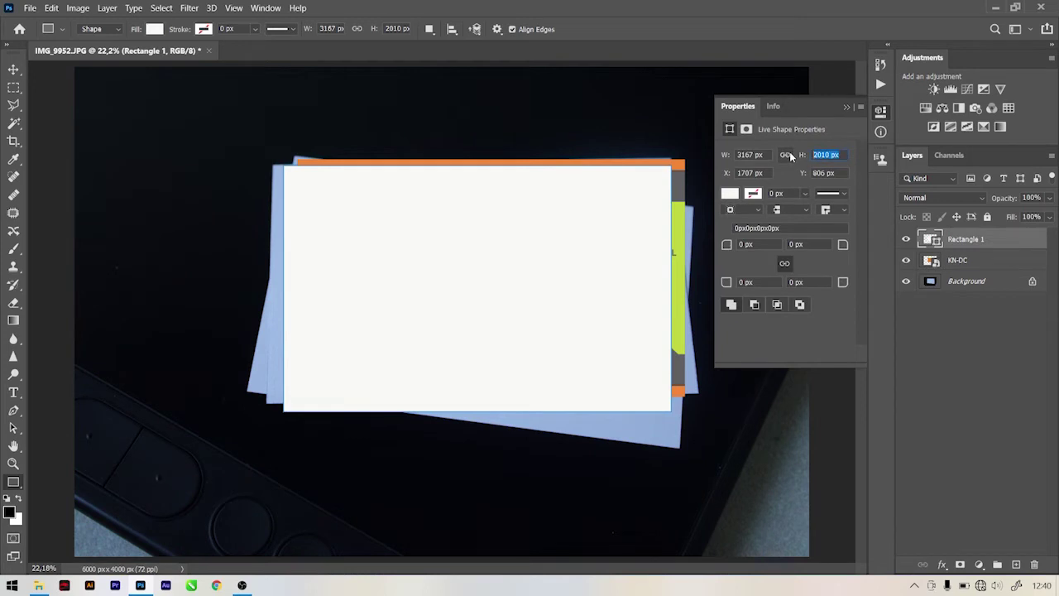
{"action": "type", "text": "1937"}
{"action": "left_click", "coordinate": [956, 342]}
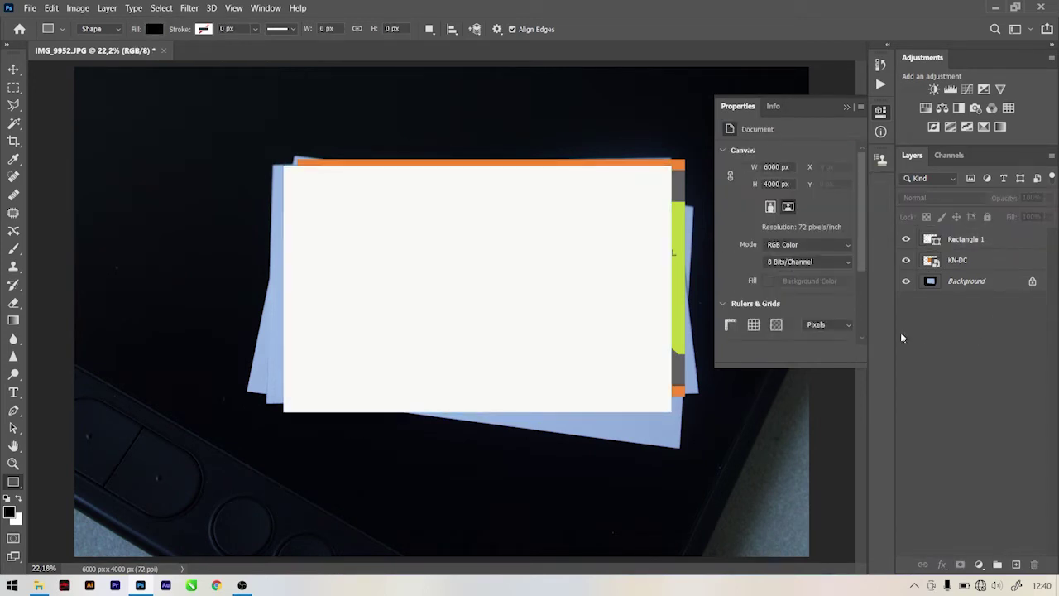
{"action": "left_click", "coordinate": [965, 239]}
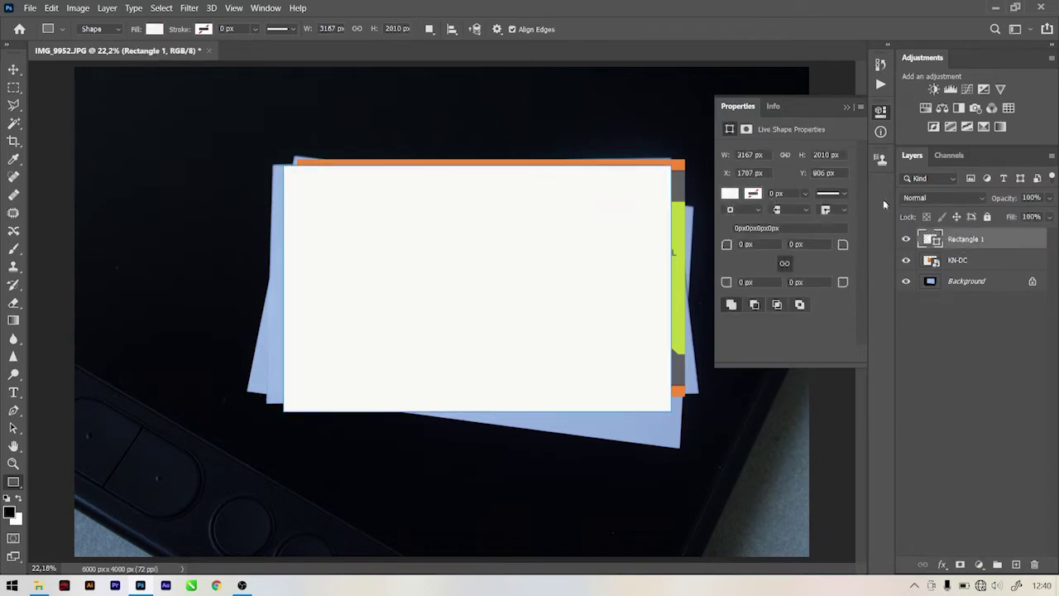
{"action": "left_click", "coordinate": [958, 261]}
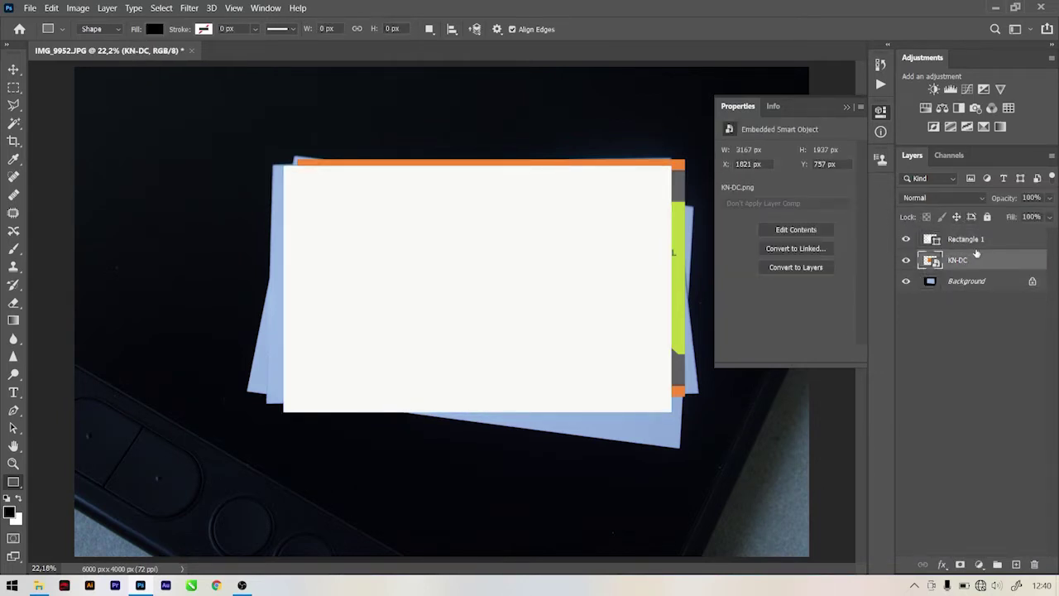
{"action": "left_click", "coordinate": [966, 239]}
{"action": "left_click", "coordinate": [823, 155]}
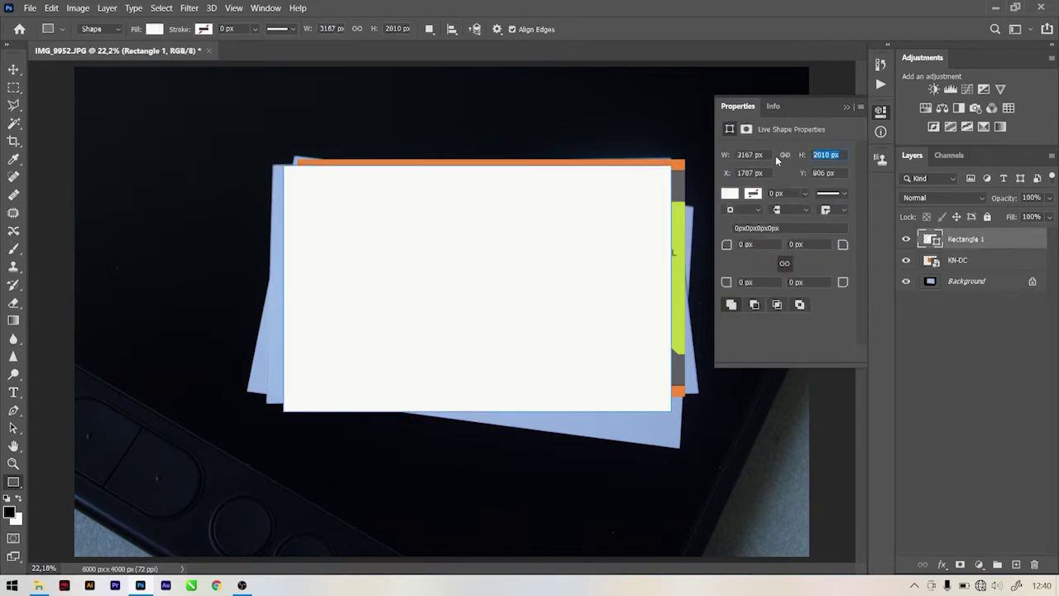
{"action": "type", "text": "1937"}
{"action": "key", "text": "Return"}
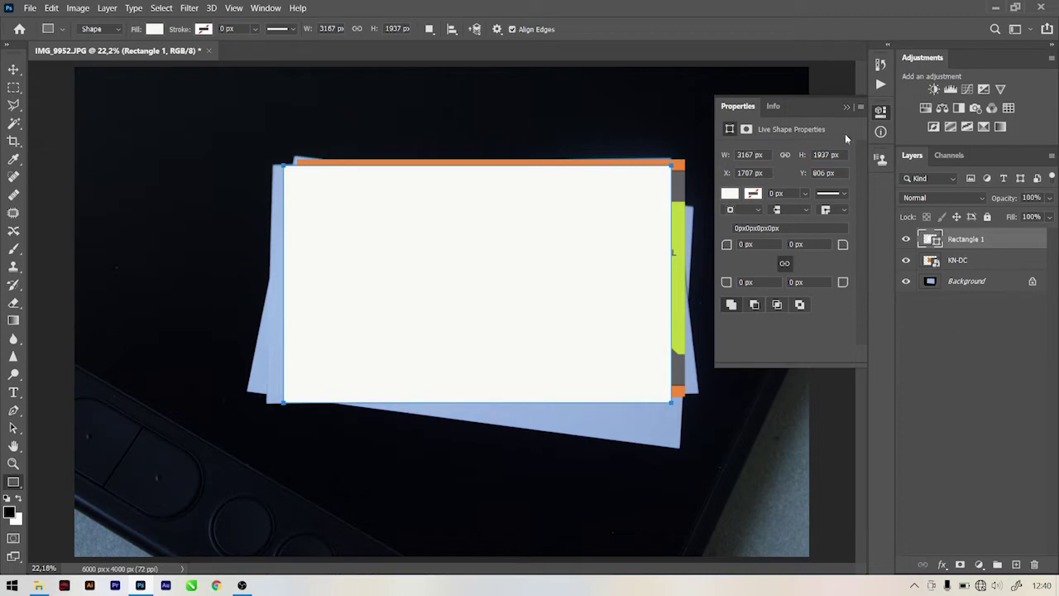
{"action": "left_click", "coordinate": [847, 106]}
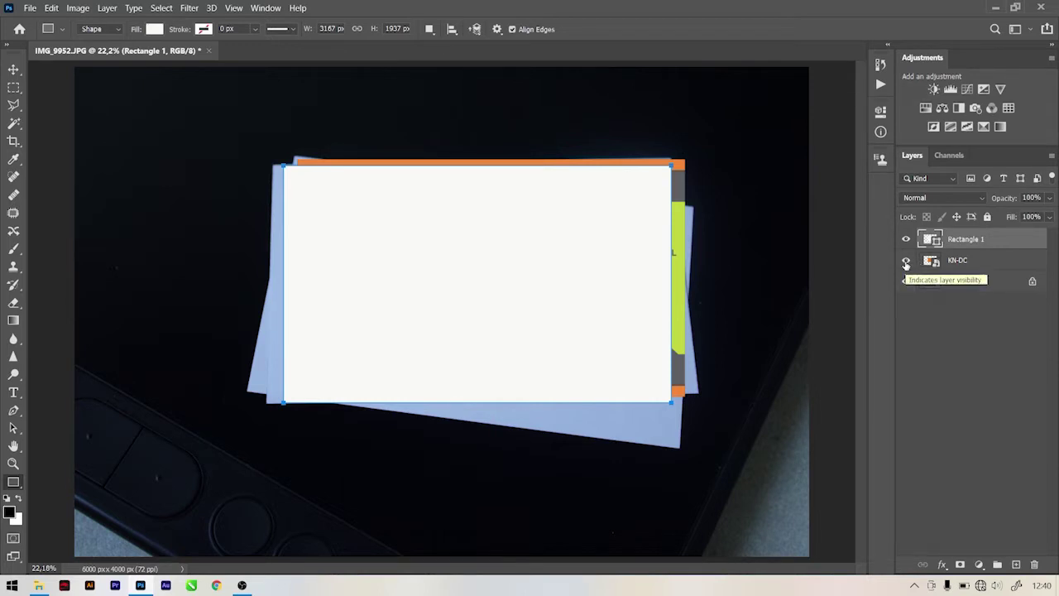
Hide KN-DC and move the white rectangle over the top card.
{"action": "left_click", "coordinate": [906, 261]}
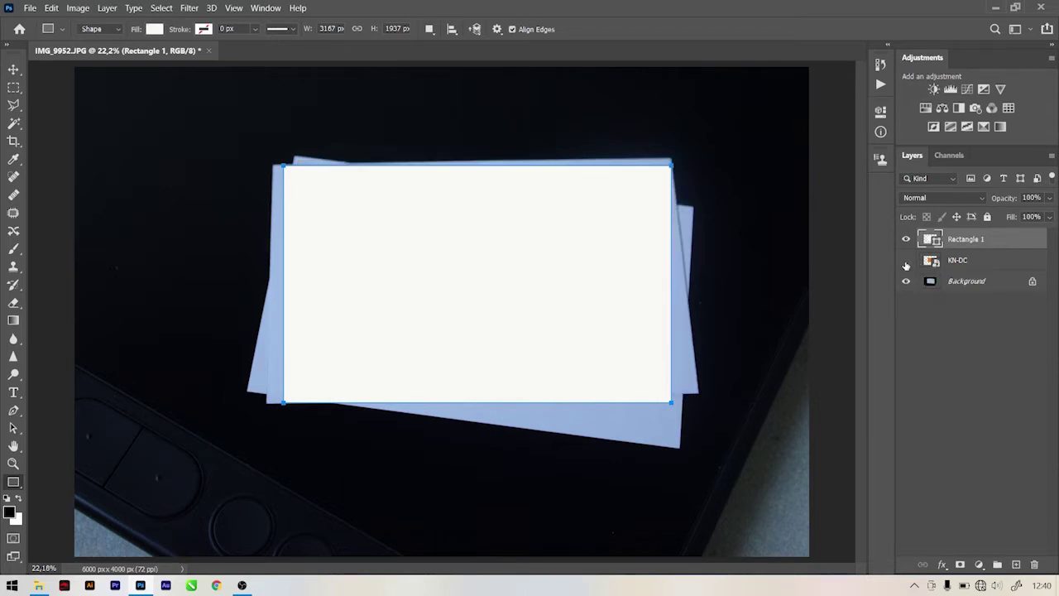
{"action": "left_click", "coordinate": [13, 70]}
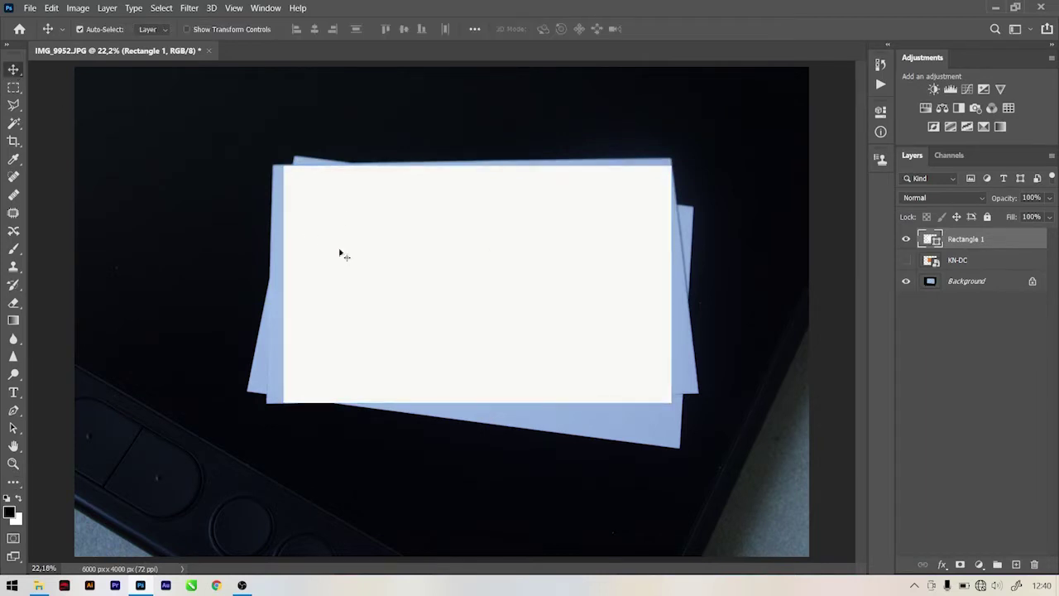
{"action": "left_click_drag", "start_coordinate": [329, 212], "coordinate": [321, 212]}
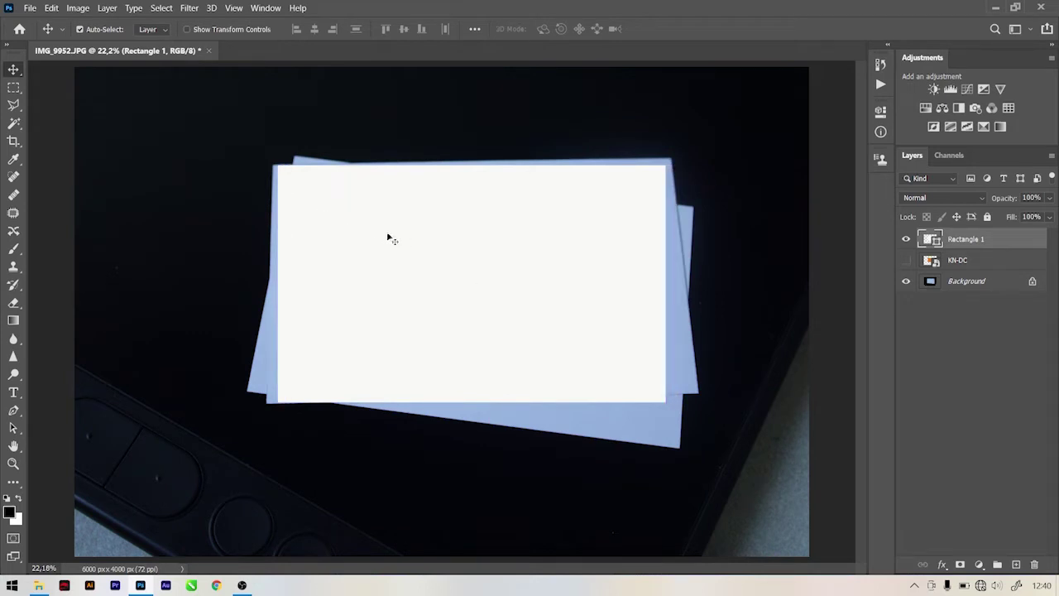
{"action": "left_click_drag", "start_coordinate": [387, 237], "coordinate": [356, 240]}
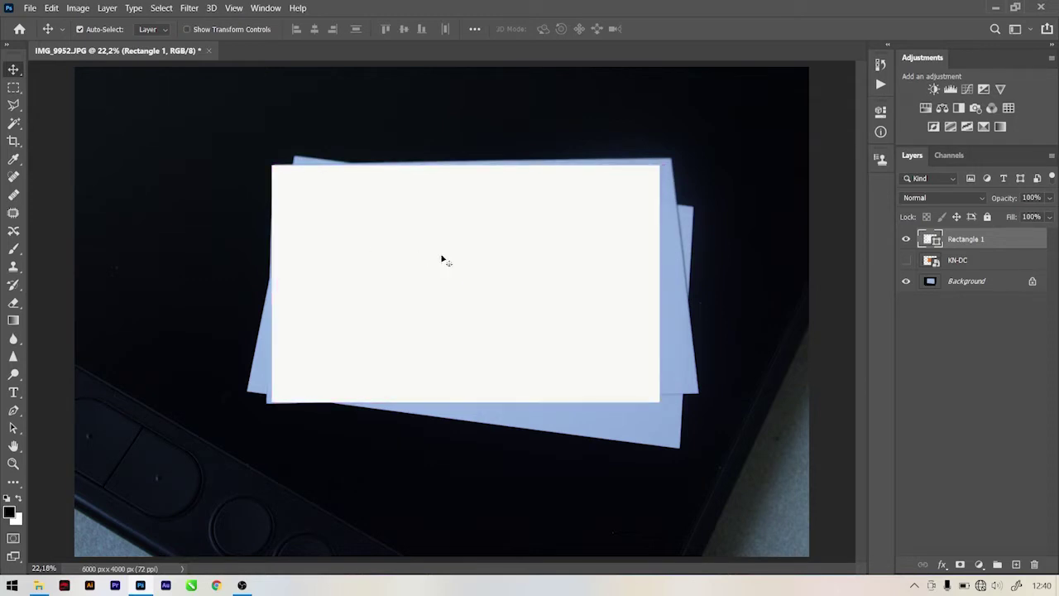
Convert Rectangle 1 into a smart object.
{"action": "right_click", "coordinate": [961, 241]}
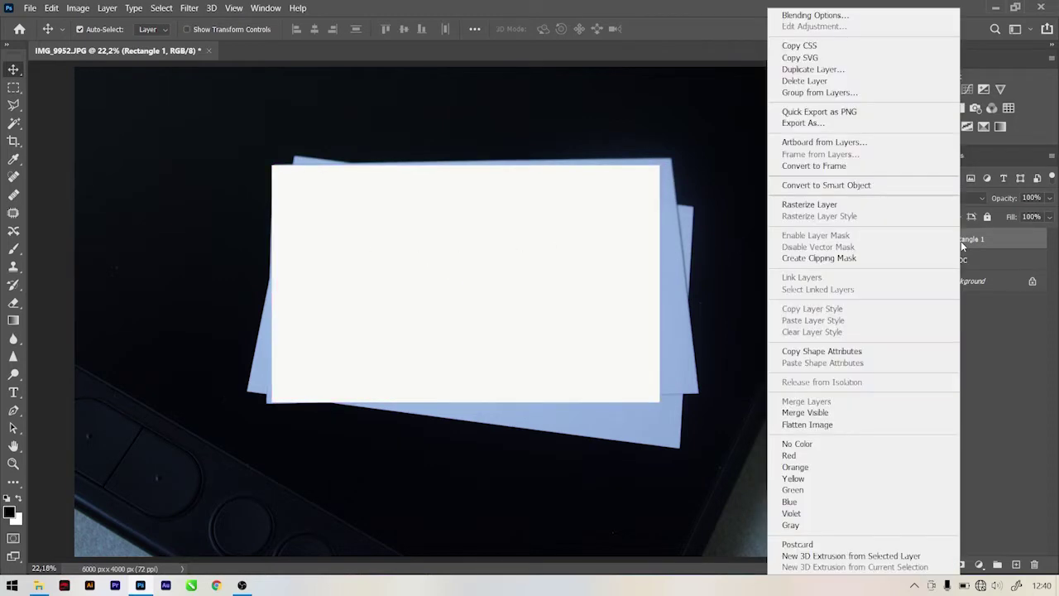
{"action": "left_click", "coordinate": [859, 189]}
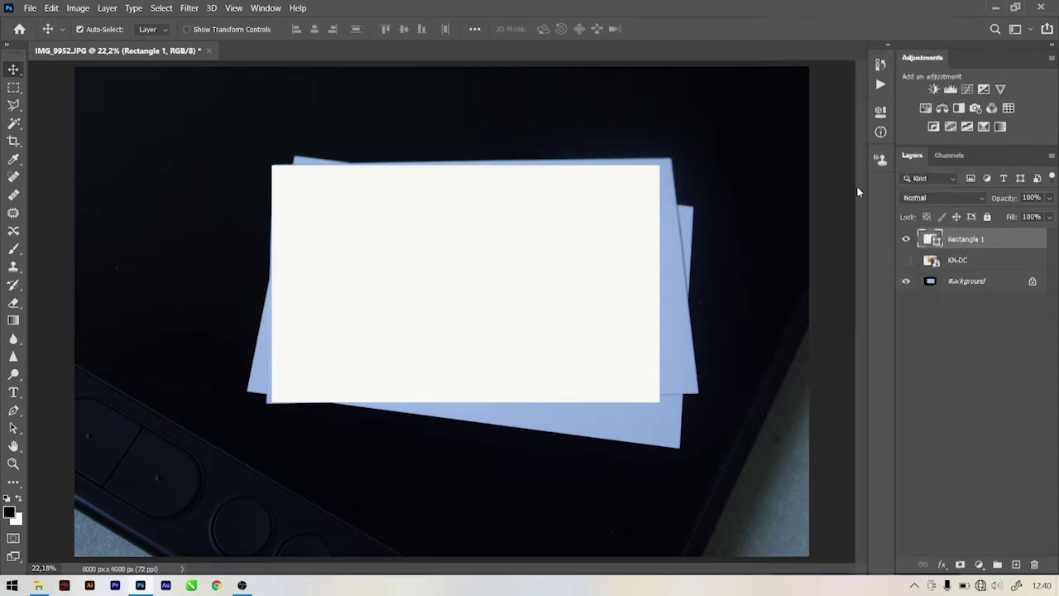
{"action": "left_click", "coordinate": [943, 244]}
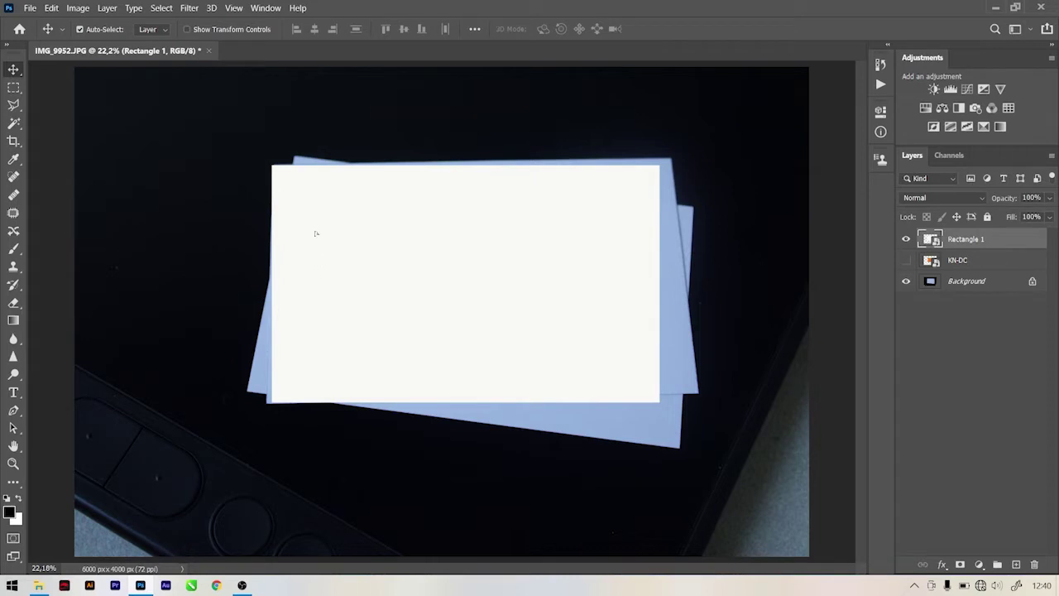
Nudge the white rectangle to align with the top card's corner.
{"action": "left_click_drag", "start_coordinate": [314, 232], "coordinate": [317, 235]}
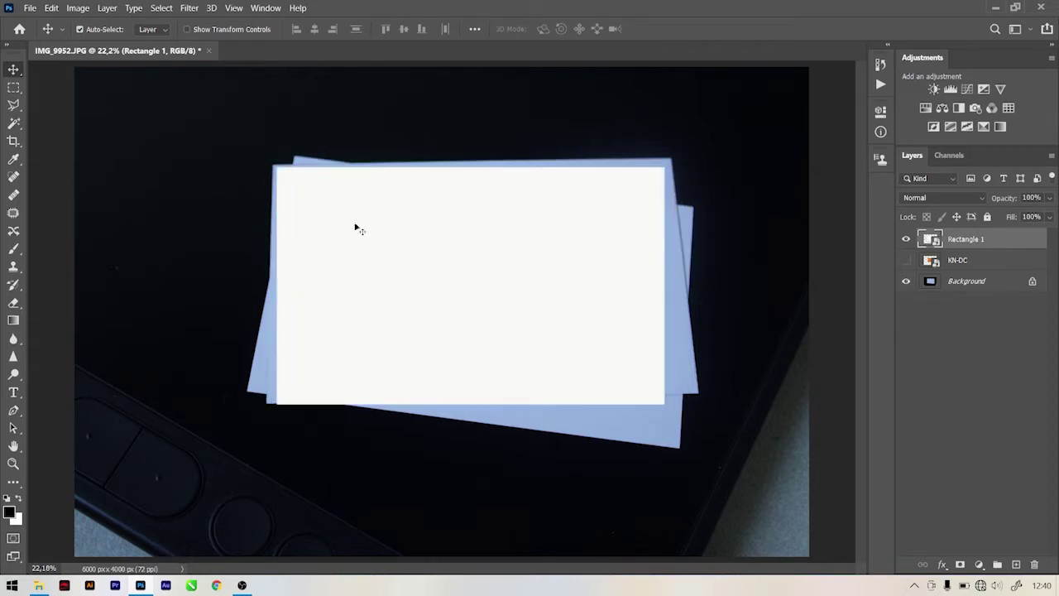
{"action": "scroll", "coordinate": [269, 180], "scroll_direction": "up", "scroll_amount": 2}
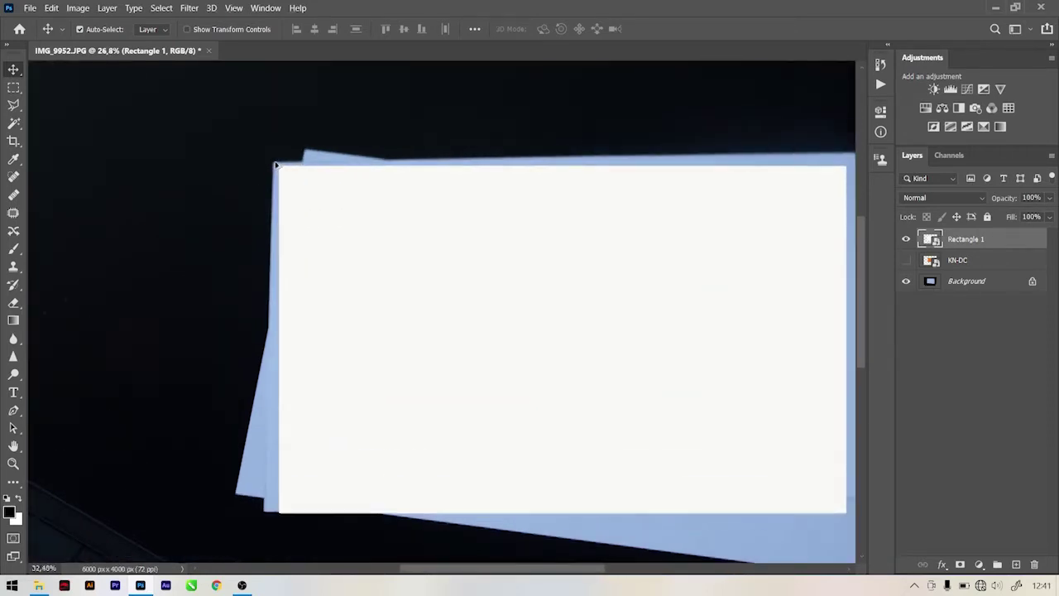
{"action": "scroll", "coordinate": [273, 175], "scroll_direction": "up", "scroll_amount": 2}
{"action": "scroll", "coordinate": [290, 190], "scroll_direction": "down", "scroll_amount": 2}
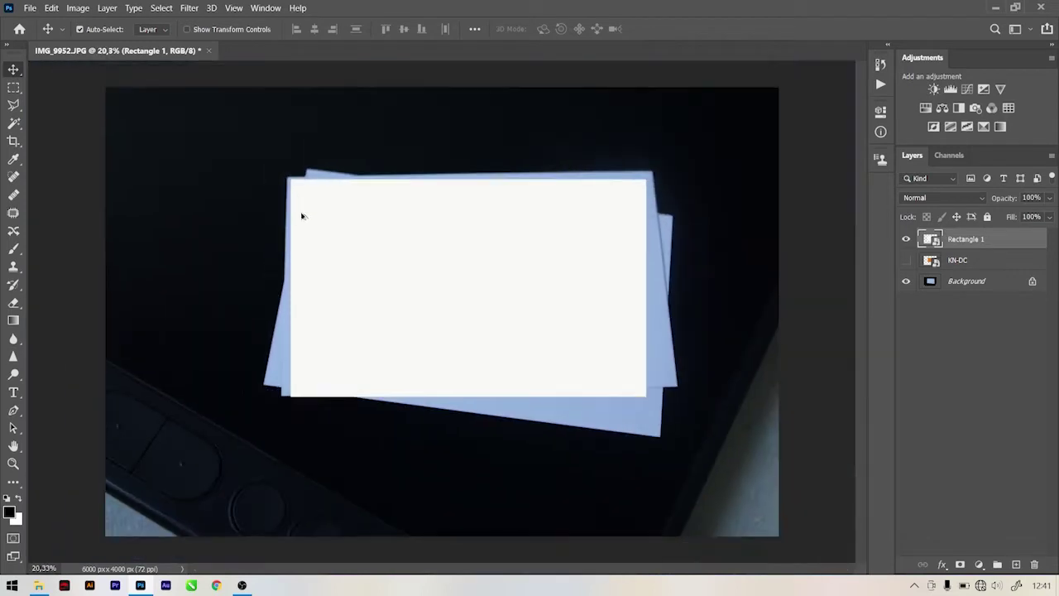
{"action": "scroll", "coordinate": [298, 207], "scroll_direction": "up", "scroll_amount": 1}
{"action": "left_click_drag", "start_coordinate": [299, 205], "coordinate": [278, 214]}
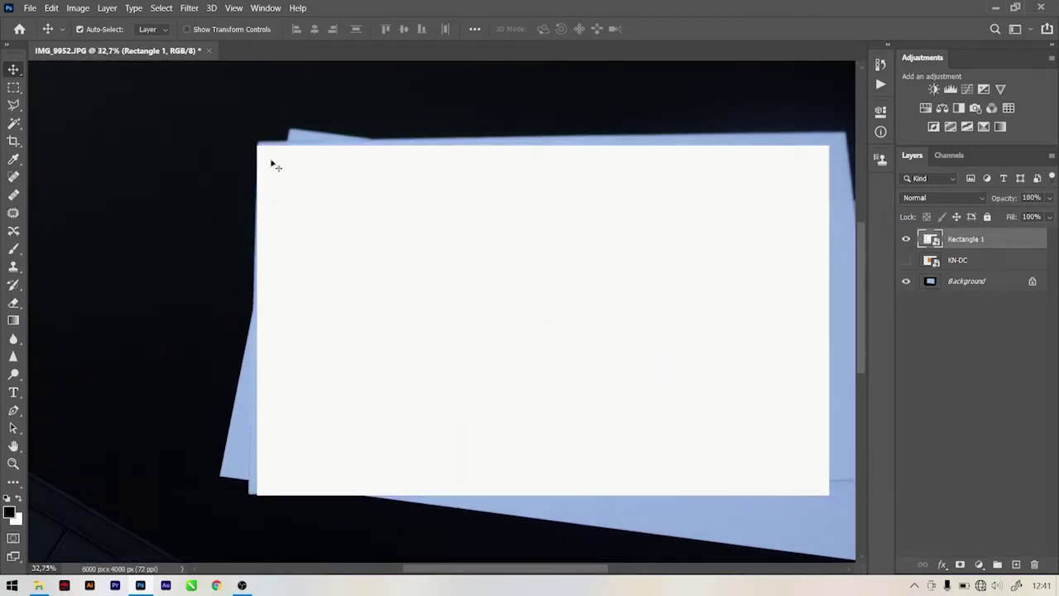
{"action": "mouse_move", "coordinate": [281, 186]}
{"action": "left_mouse_down"}
{"action": "mouse_move", "coordinate": [290, 179]}
{"action": "mouse_move", "coordinate": [343, 192]}
{"action": "left_mouse_up"}
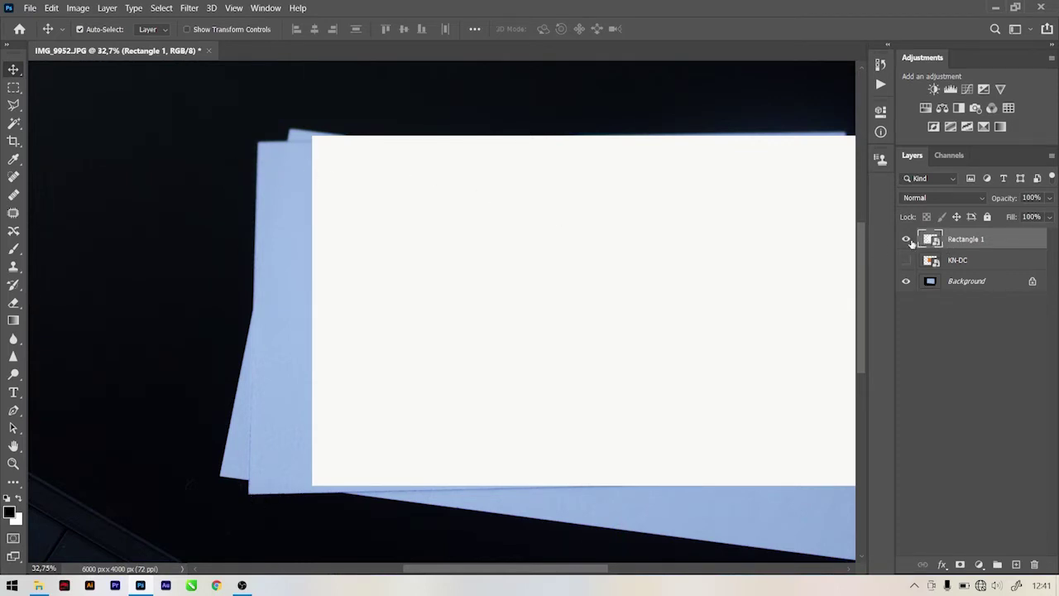
Duplicate Rectangle 1 as Rectangle 1 copy.
{"action": "right_click", "coordinate": [964, 240]}
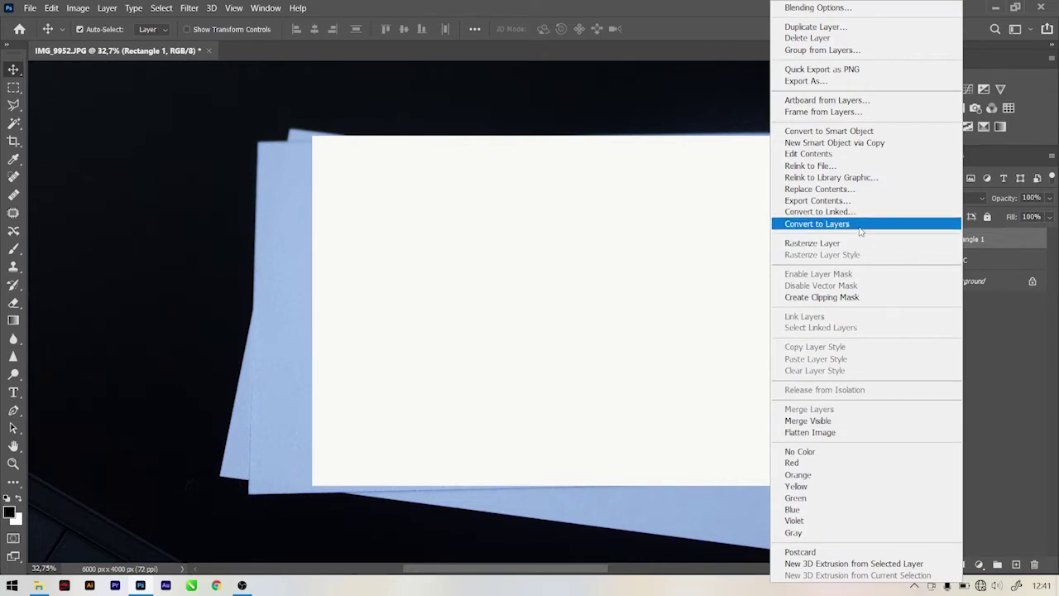
{"action": "left_click", "coordinate": [827, 26]}
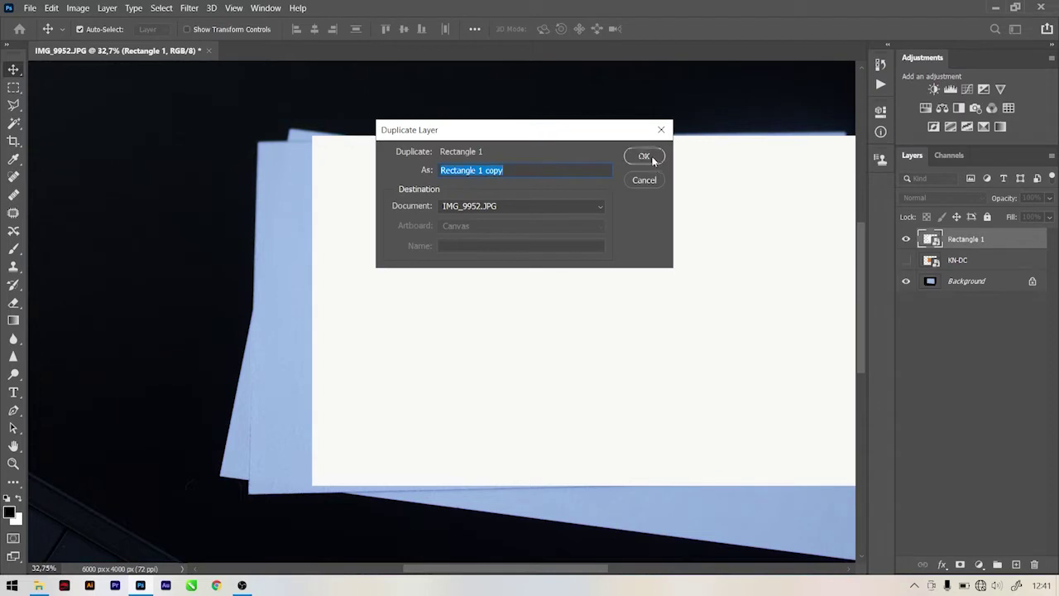
{"action": "left_click", "coordinate": [645, 156]}
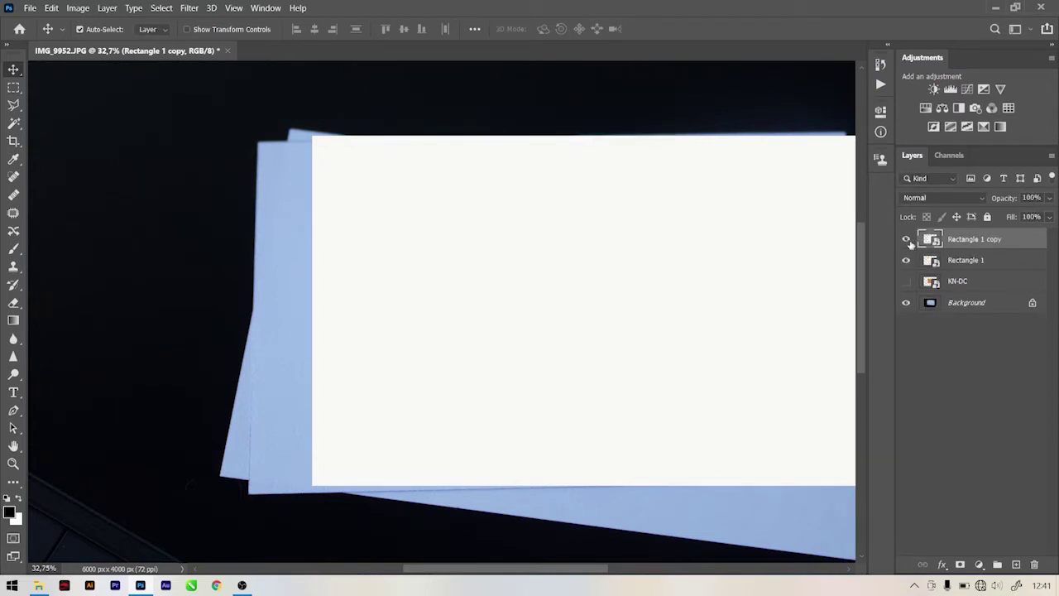
Hide Rectangle 1 copy and move the original onto the top card.
{"action": "left_click", "coordinate": [906, 239]}
{"action": "left_click_drag", "start_coordinate": [461, 233], "coordinate": [425, 246]}
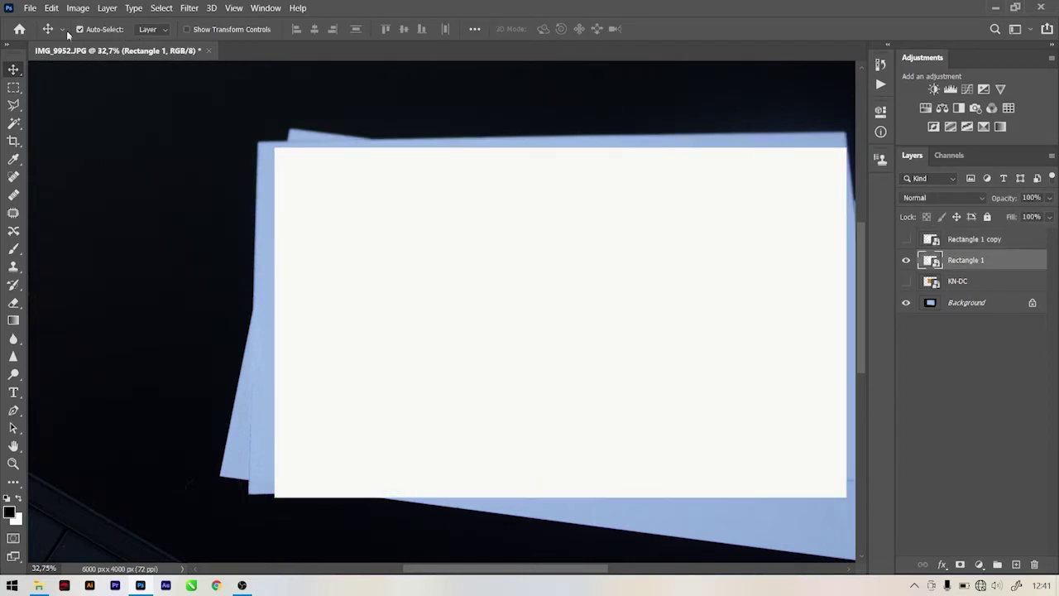
{"action": "left_click", "coordinate": [78, 9]}
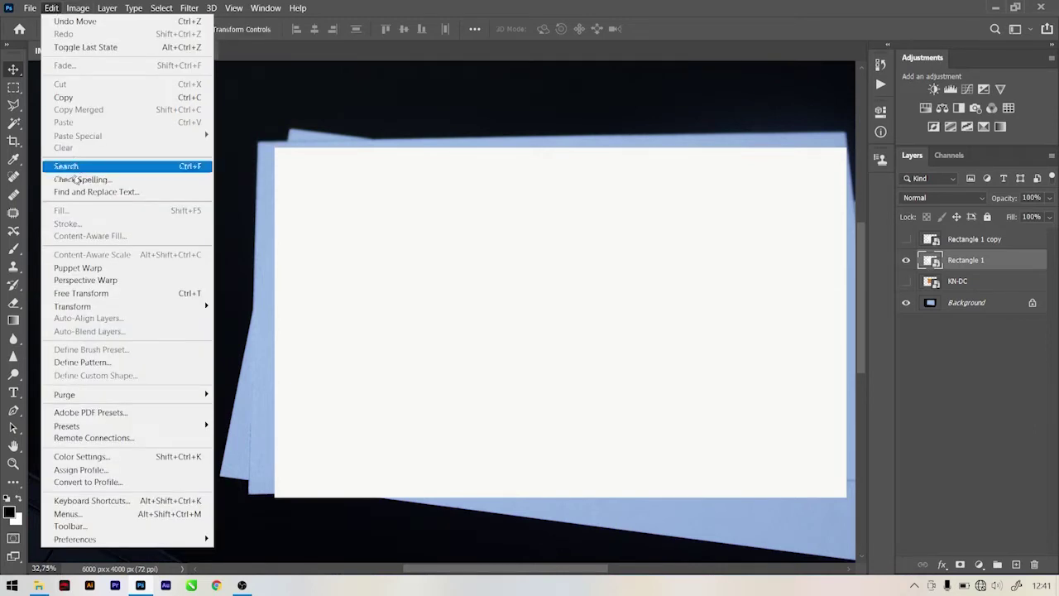
{"action": "mouse_move", "coordinate": [73, 306]}
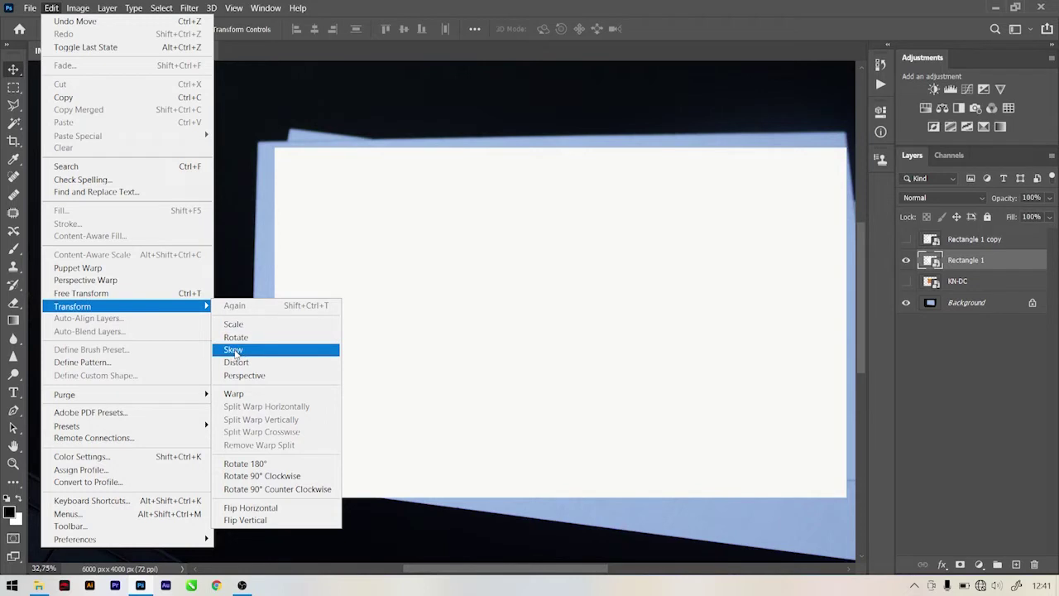
Skew the rectangle, fitting its top-left, top-right and bottom-right corners onto the card.
{"action": "left_click", "coordinate": [234, 350]}
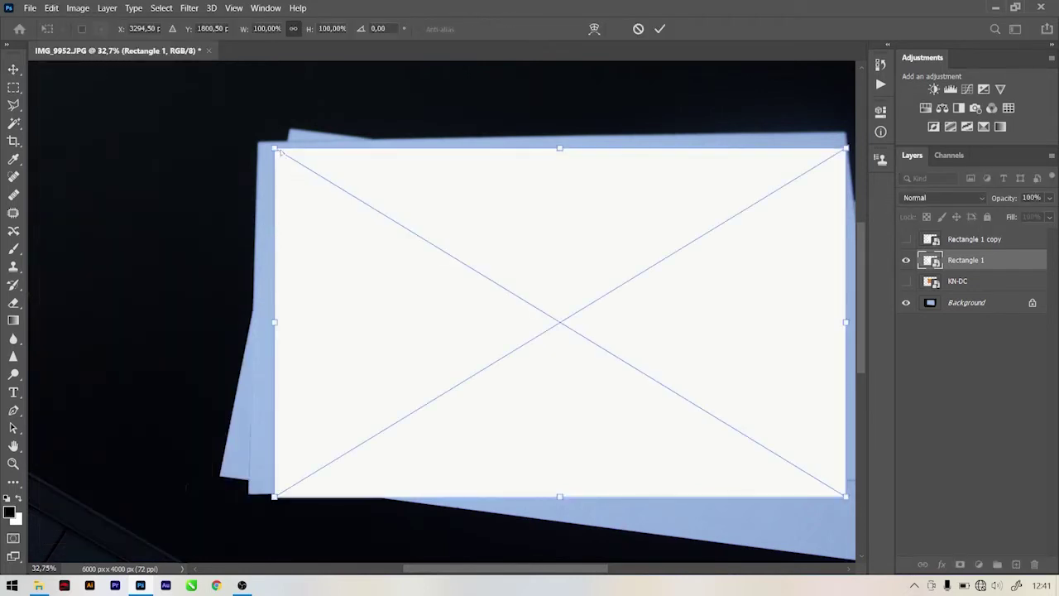
{"action": "scroll", "coordinate": [273, 142], "scroll_direction": "up", "scroll_amount": 2}
{"action": "scroll", "coordinate": [261, 137], "scroll_direction": "up", "scroll_amount": 2}
{"action": "scroll", "coordinate": [261, 139], "scroll_direction": "up", "scroll_amount": 4}
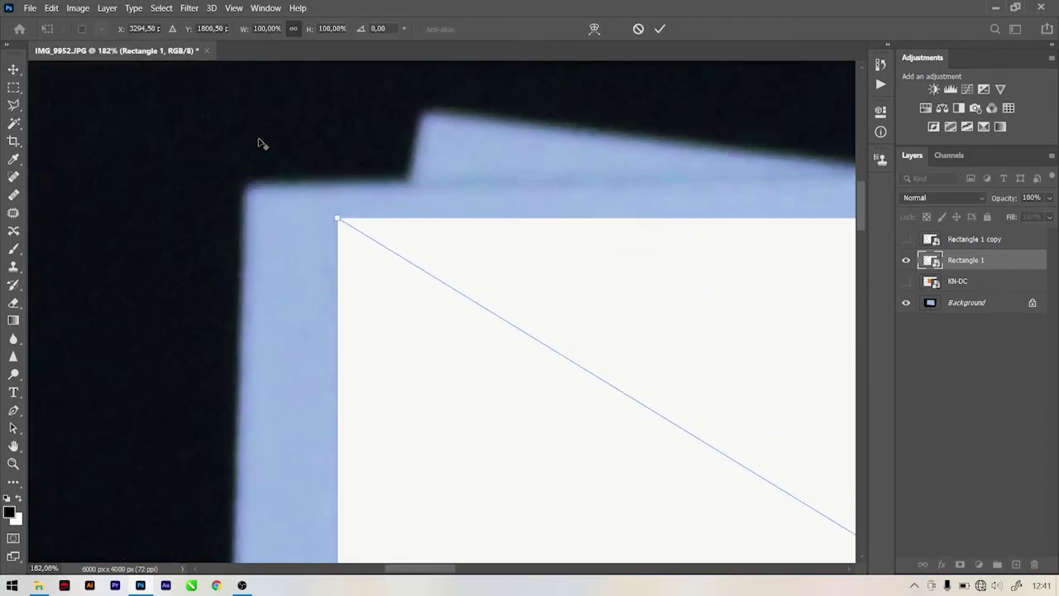
{"action": "mouse_move", "coordinate": [339, 222]}
{"action": "left_mouse_down"}
{"action": "mouse_move", "coordinate": [245, 195]}
{"action": "mouse_move", "coordinate": [243, 185]}
{"action": "left_mouse_up"}
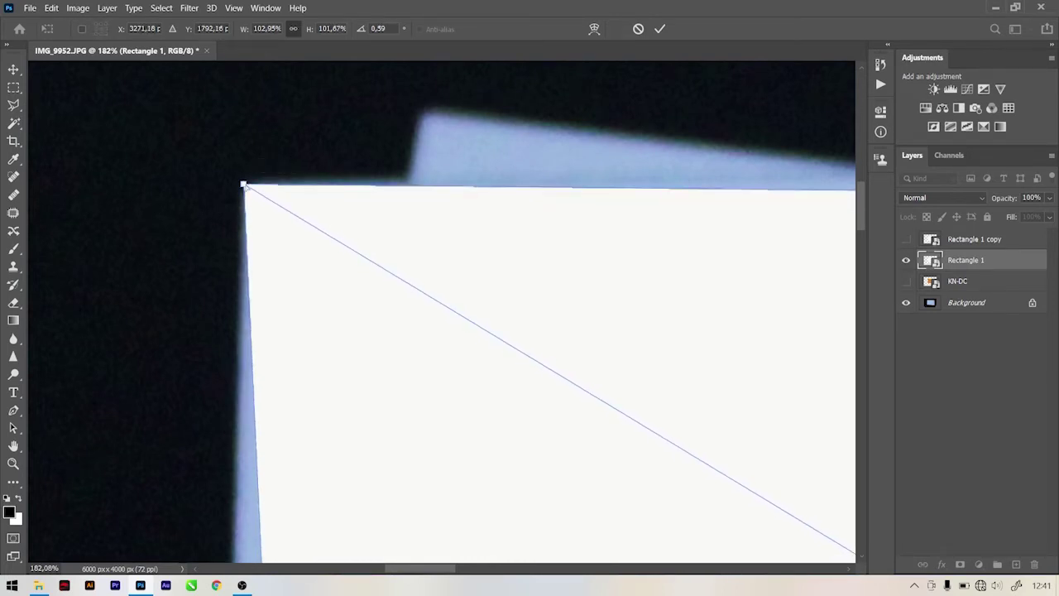
{"action": "scroll", "coordinate": [247, 194], "scroll_direction": "down", "scroll_amount": 2}
{"action": "scroll", "coordinate": [251, 213], "scroll_direction": "down", "scroll_amount": 2}
{"action": "scroll", "coordinate": [250, 212], "scroll_direction": "down", "scroll_amount": 5}
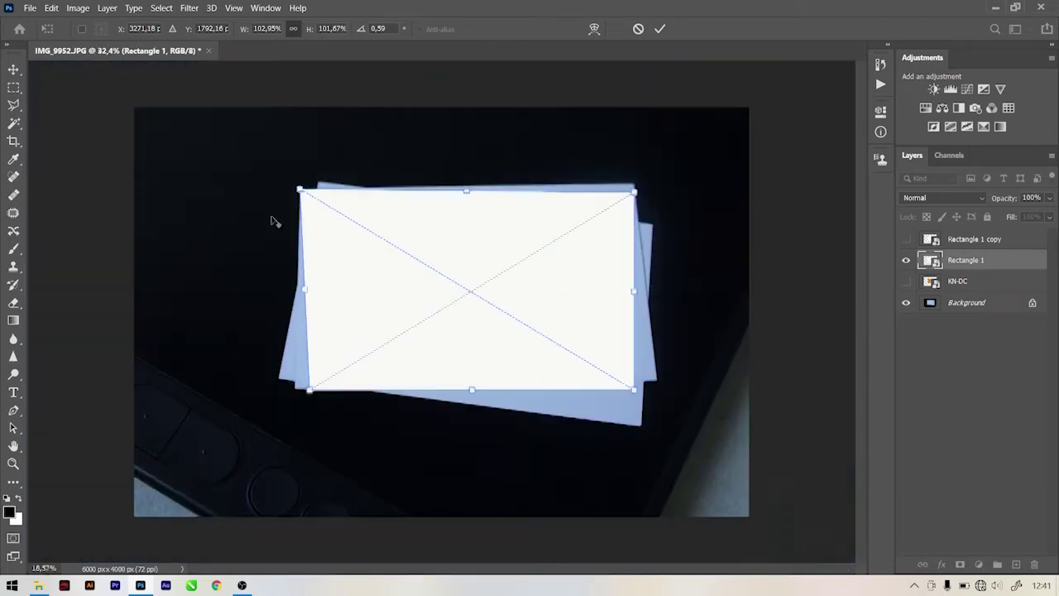
{"action": "scroll", "coordinate": [650, 175], "scroll_direction": "up", "scroll_amount": 2}
{"action": "scroll", "coordinate": [681, 137], "scroll_direction": "up", "scroll_amount": 2}
{"action": "scroll", "coordinate": [706, 142], "scroll_direction": "up", "scroll_amount": 2}
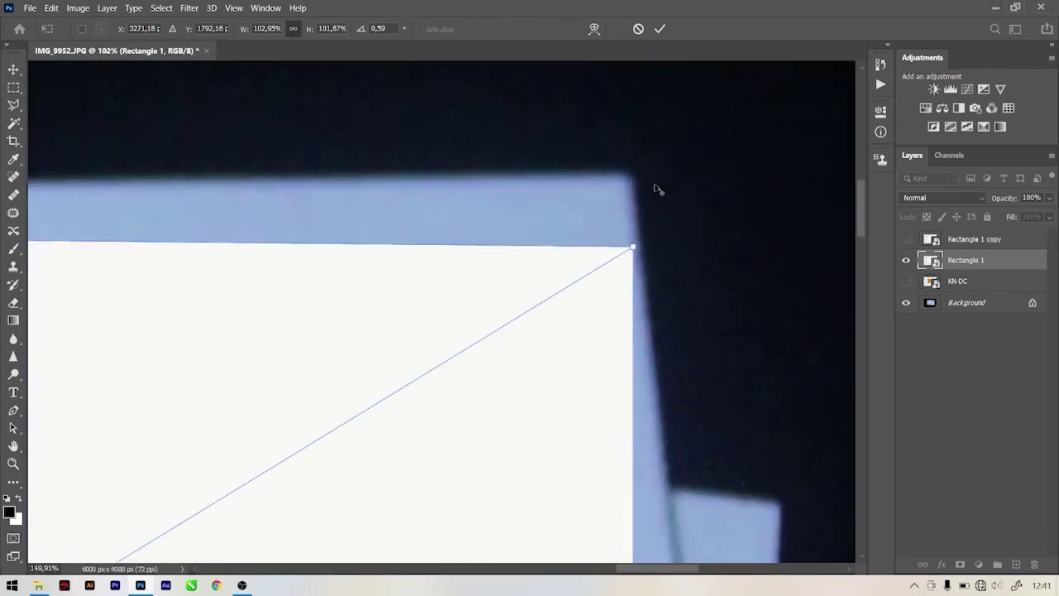
{"action": "scroll", "coordinate": [657, 187], "scroll_direction": "up", "scroll_amount": 1}
{"action": "scroll", "coordinate": [648, 245], "scroll_direction": "up", "scroll_amount": 1}
{"action": "mouse_move", "coordinate": [629, 251]}
{"action": "left_mouse_down"}
{"action": "mouse_move", "coordinate": [628, 155]}
{"action": "mouse_move", "coordinate": [599, 153]}
{"action": "mouse_move", "coordinate": [629, 155]}
{"action": "left_mouse_up"}
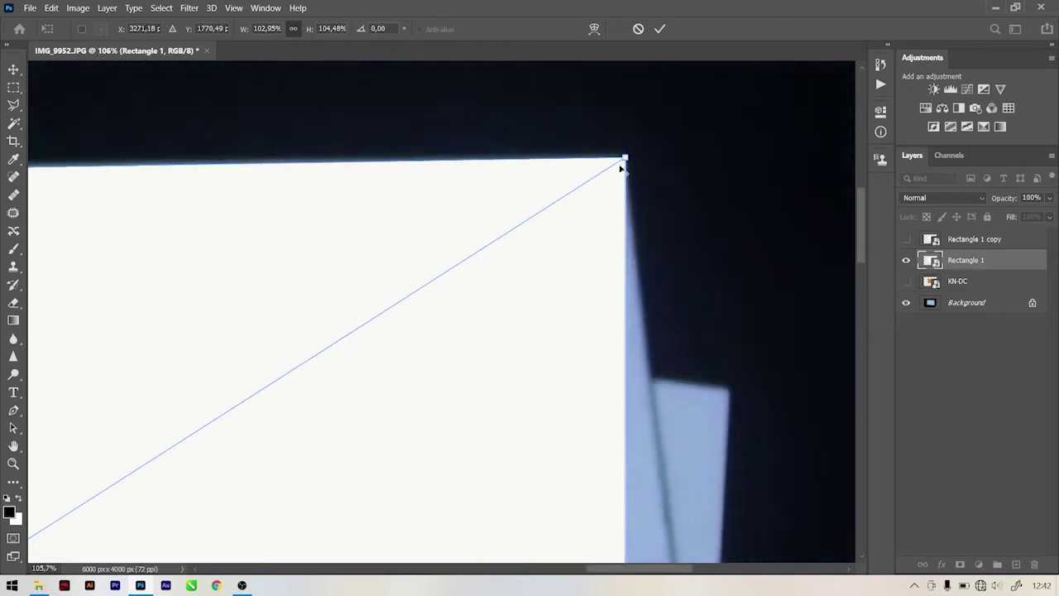
{"action": "scroll", "coordinate": [628, 156], "scroll_direction": "down", "scroll_amount": 3}
{"action": "scroll", "coordinate": [661, 248], "scroll_direction": "down", "scroll_amount": 2}
{"action": "scroll", "coordinate": [765, 416], "scroll_direction": "up", "scroll_amount": 2}
{"action": "scroll", "coordinate": [765, 415], "scroll_direction": "up", "scroll_amount": 2}
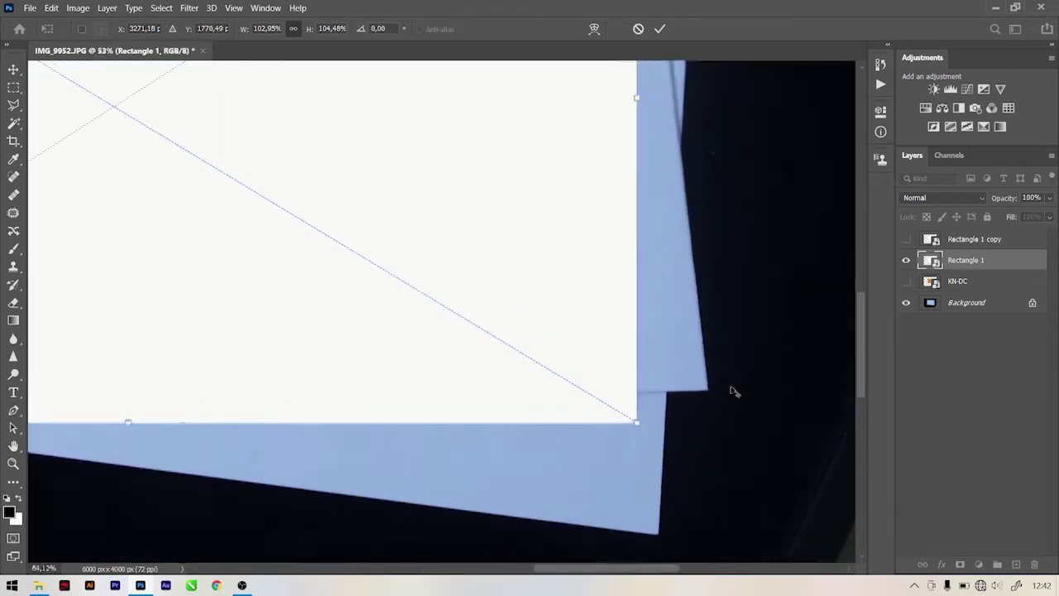
{"action": "scroll", "coordinate": [733, 389], "scroll_direction": "up", "scroll_amount": 2}
{"action": "mouse_move", "coordinate": [526, 478]}
{"action": "left_mouse_down"}
{"action": "mouse_move", "coordinate": [530, 400]}
{"action": "mouse_move", "coordinate": [724, 396]}
{"action": "left_mouse_up"}
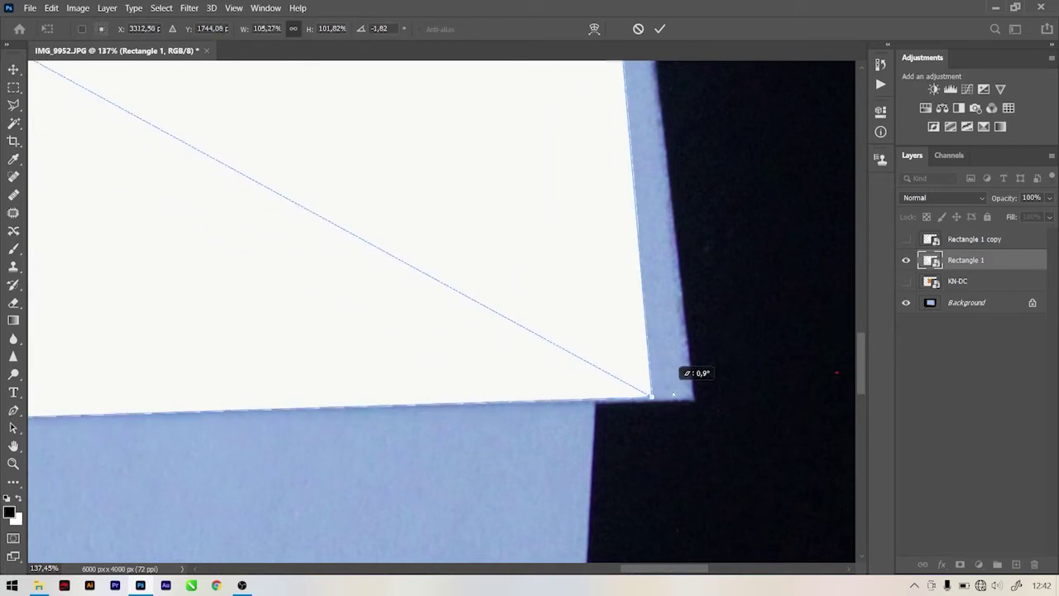
{"action": "scroll", "coordinate": [693, 396], "scroll_direction": "up", "scroll_amount": 2}
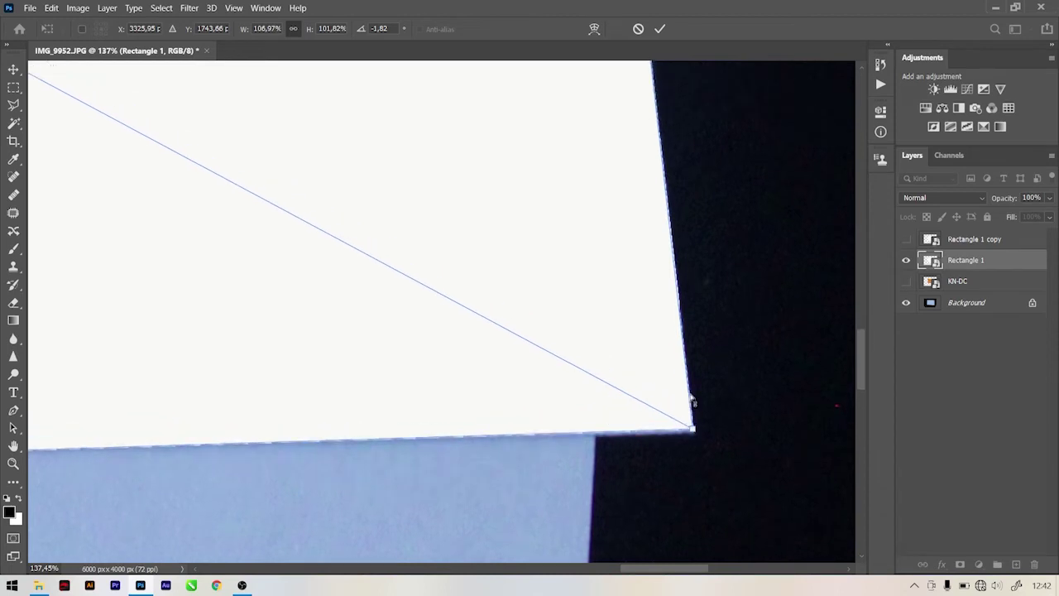
{"action": "scroll", "coordinate": [695, 405], "scroll_direction": "up", "scroll_amount": 1}
{"action": "scroll", "coordinate": [698, 422], "scroll_direction": "up", "scroll_amount": 2}
{"action": "left_click_drag", "start_coordinate": [692, 423], "coordinate": [703, 414]}
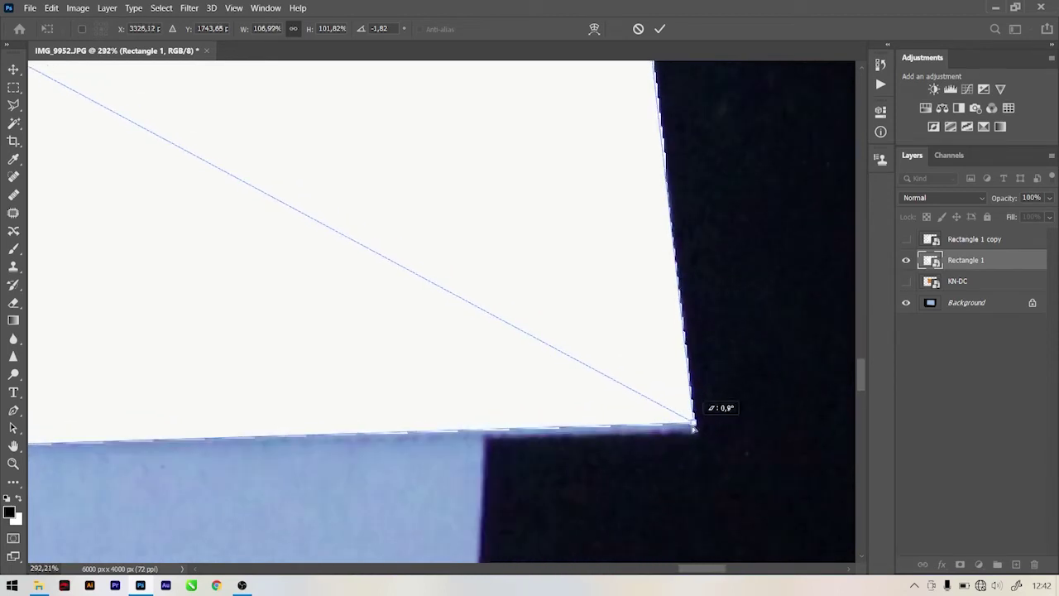
Fit the bottom-left corner, refine the top corners, commit, and hide Rectangle 1.
{"action": "scroll", "coordinate": [677, 411], "scroll_direction": "down", "scroll_amount": 3}
{"action": "scroll", "coordinate": [677, 410], "scroll_direction": "down", "scroll_amount": 2}
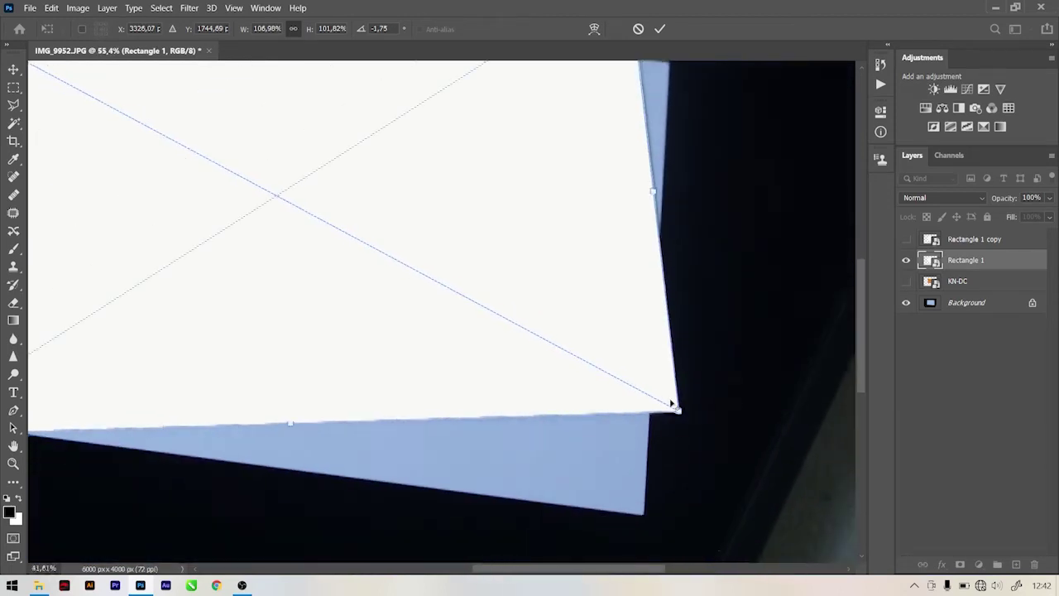
{"action": "scroll", "coordinate": [673, 402], "scroll_direction": "down", "scroll_amount": 2}
{"action": "scroll", "coordinate": [193, 421], "scroll_direction": "up", "scroll_amount": 2}
{"action": "scroll", "coordinate": [166, 415], "scroll_direction": "up", "scroll_amount": 2}
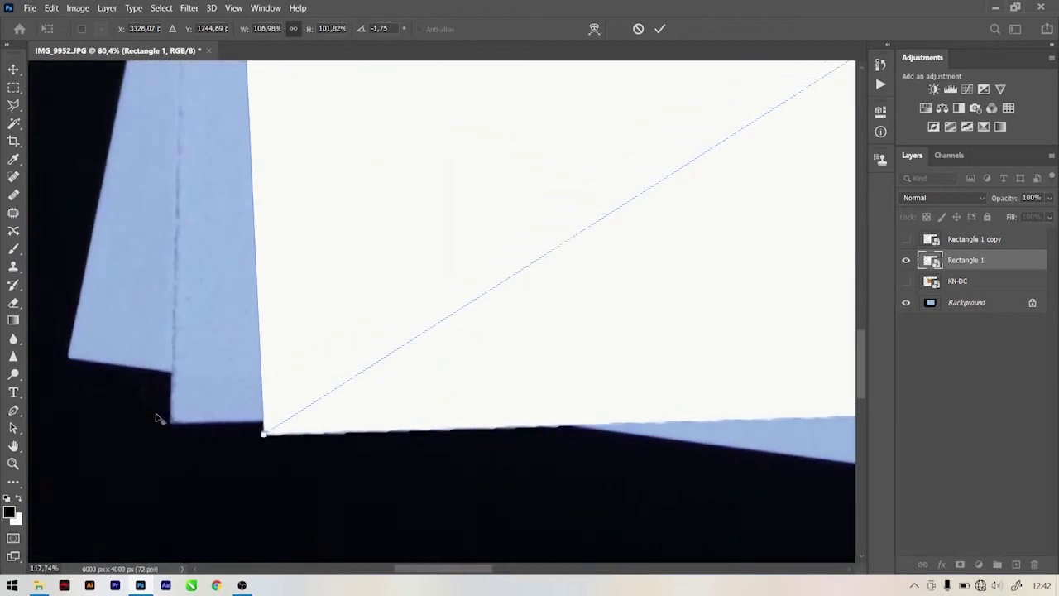
{"action": "scroll", "coordinate": [275, 452], "scroll_direction": "up", "scroll_amount": 1}
{"action": "left_click_drag", "start_coordinate": [275, 438], "coordinate": [173, 440]}
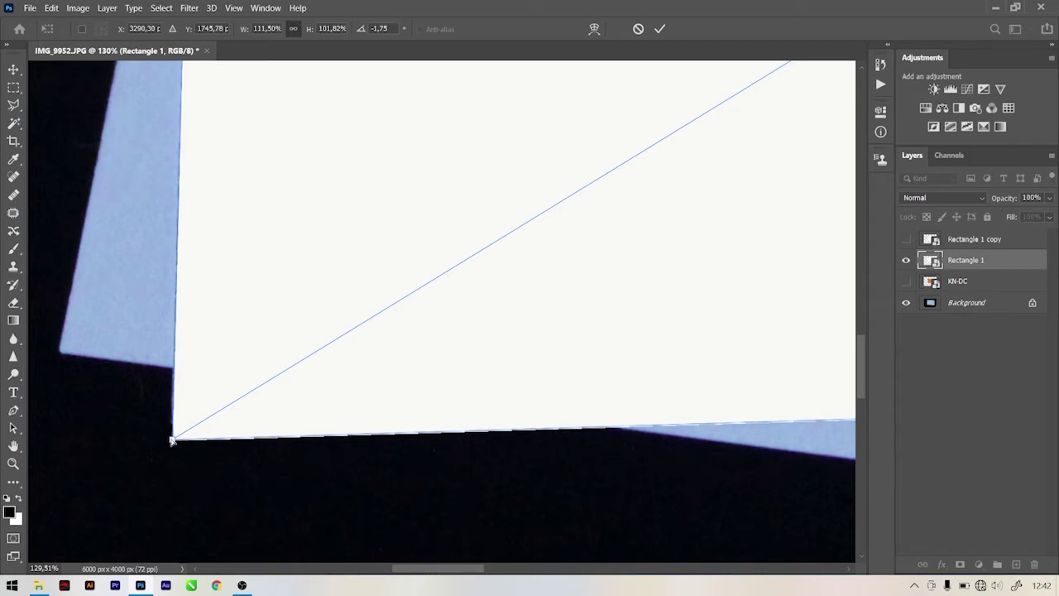
{"action": "left_click_drag", "start_coordinate": [171, 439], "coordinate": [174, 419]}
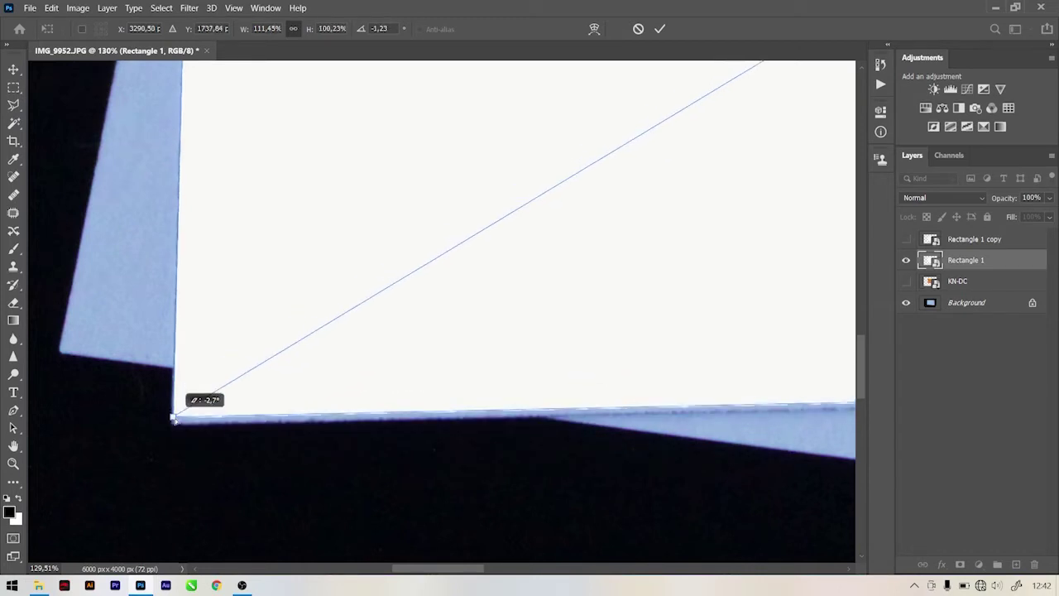
{"action": "left_click_drag", "start_coordinate": [173, 419], "coordinate": [173, 421]}
{"action": "scroll", "coordinate": [203, 414], "scroll_direction": "down", "scroll_amount": 5}
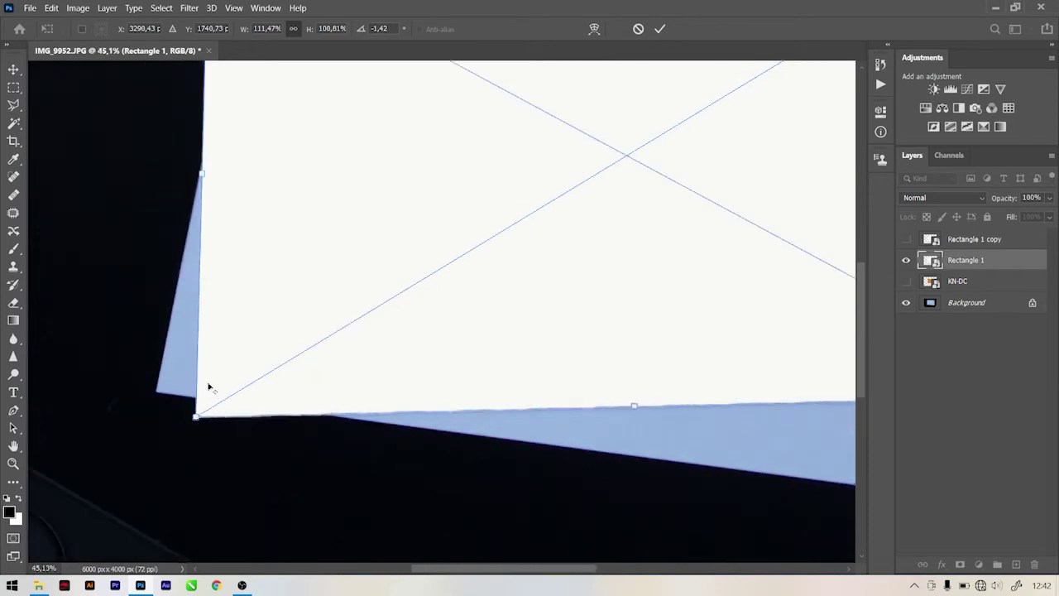
{"action": "scroll", "coordinate": [210, 149], "scroll_direction": "up", "scroll_amount": 3}
{"action": "scroll", "coordinate": [208, 140], "scroll_direction": "up", "scroll_amount": 2}
{"action": "scroll", "coordinate": [220, 170], "scroll_direction": "up", "scroll_amount": 2}
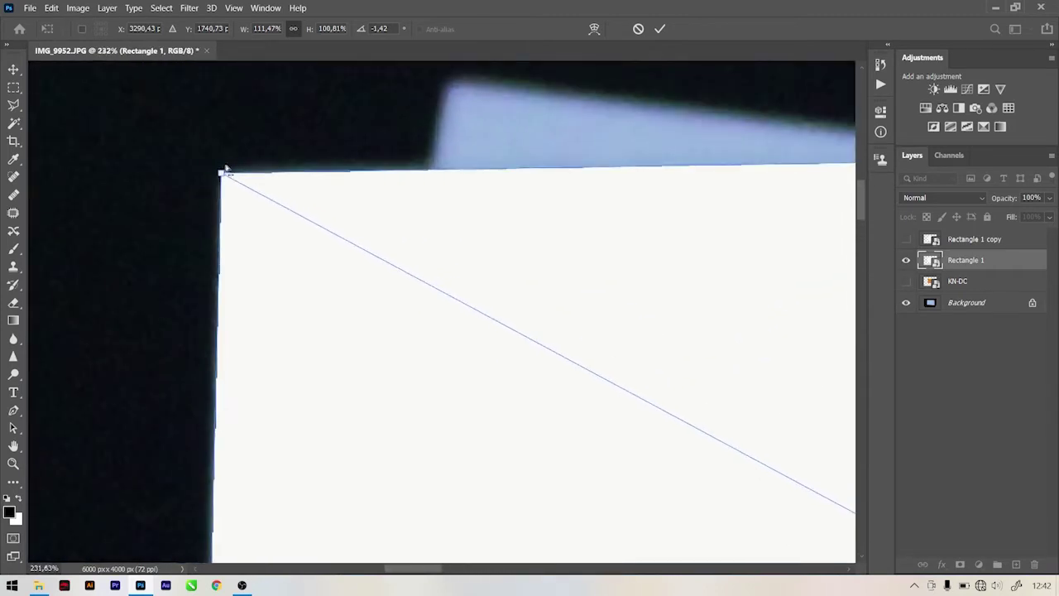
{"action": "left_click_drag", "start_coordinate": [233, 189], "coordinate": [224, 175]}
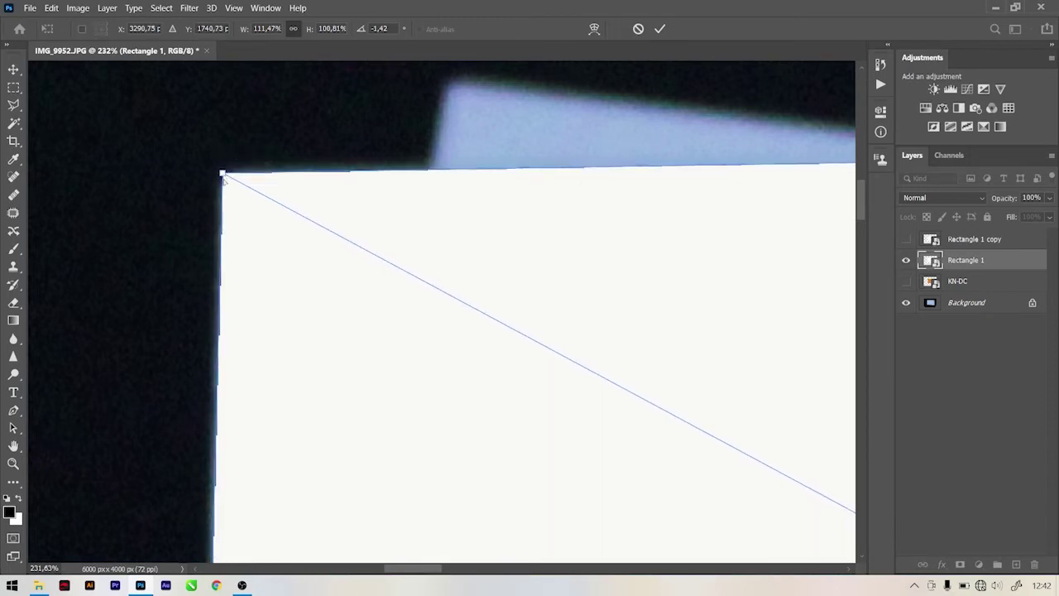
{"action": "scroll", "coordinate": [224, 177], "scroll_direction": "down", "scroll_amount": 2}
{"action": "scroll", "coordinate": [511, 199], "scroll_direction": "down", "scroll_amount": 3}
{"action": "scroll", "coordinate": [633, 180], "scroll_direction": "down", "scroll_amount": 3}
{"action": "scroll", "coordinate": [689, 152], "scroll_direction": "up", "scroll_amount": 2}
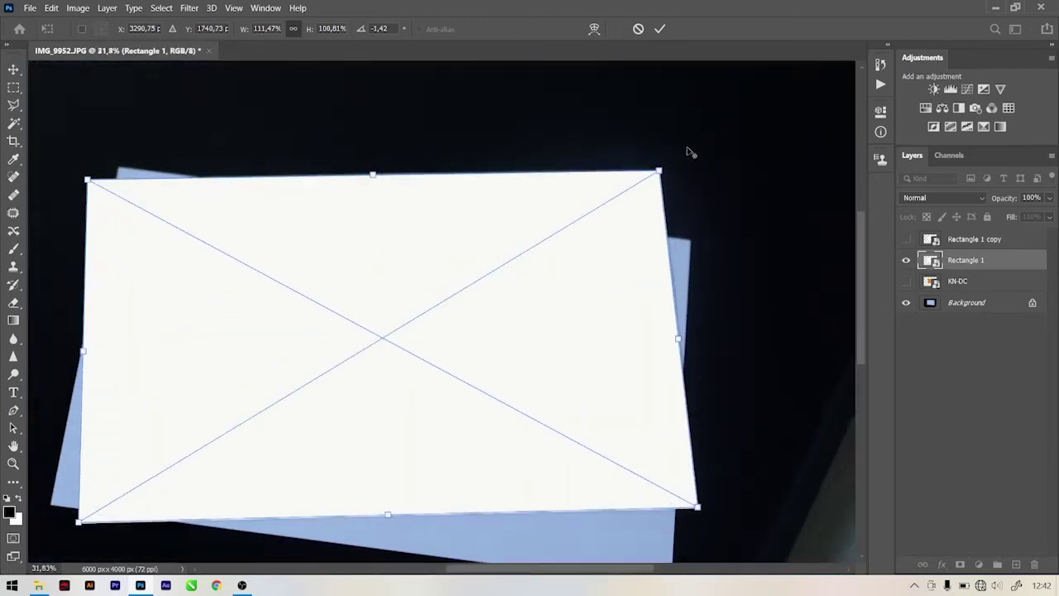
{"action": "scroll", "coordinate": [688, 152], "scroll_direction": "up", "scroll_amount": 3}
{"action": "scroll", "coordinate": [670, 168], "scroll_direction": "up", "scroll_amount": 3}
{"action": "scroll", "coordinate": [620, 185], "scroll_direction": "up", "scroll_amount": 2}
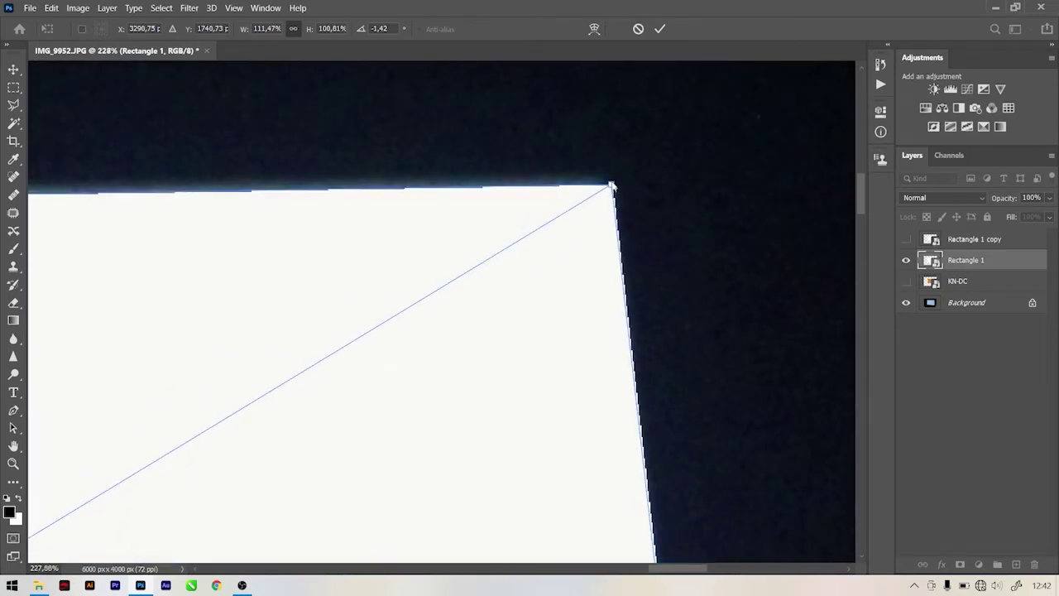
{"action": "mouse_move", "coordinate": [612, 186]}
{"action": "left_mouse_down"}
{"action": "mouse_move", "coordinate": [609, 214]}
{"action": "mouse_move", "coordinate": [608, 187]}
{"action": "left_mouse_up"}
{"action": "scroll", "coordinate": [549, 216], "scroll_direction": "down", "scroll_amount": 2}
{"action": "scroll", "coordinate": [525, 229], "scroll_direction": "down", "scroll_amount": 3}
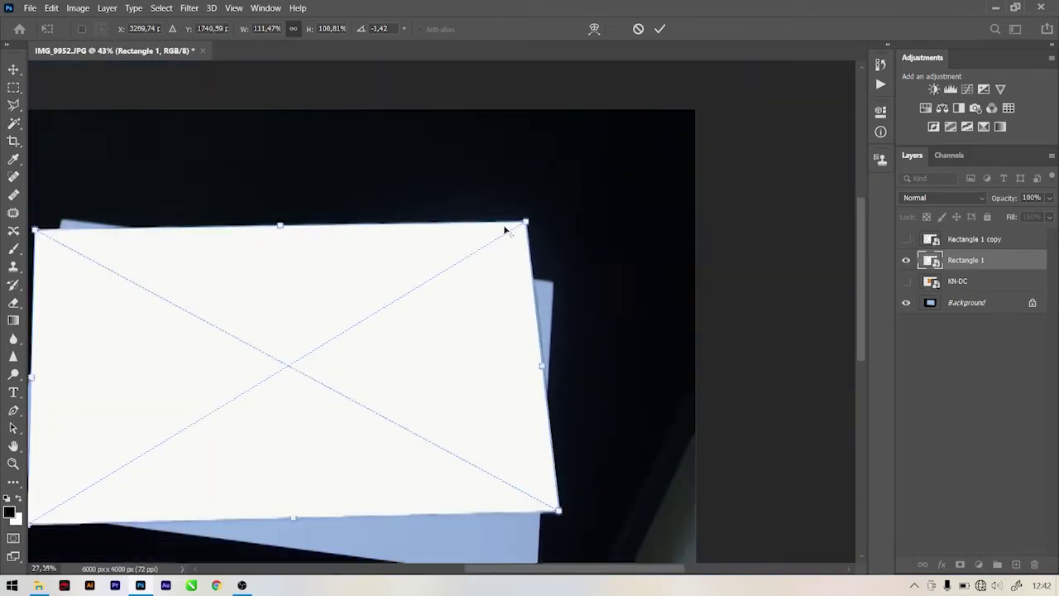
{"action": "scroll", "coordinate": [503, 226], "scroll_direction": "down", "scroll_amount": 3}
{"action": "scroll", "coordinate": [428, 273], "scroll_direction": "down", "scroll_amount": 2}
{"action": "scroll", "coordinate": [439, 239], "scroll_direction": "up", "scroll_amount": 1}
{"action": "scroll", "coordinate": [439, 240], "scroll_direction": "up", "scroll_amount": 1}
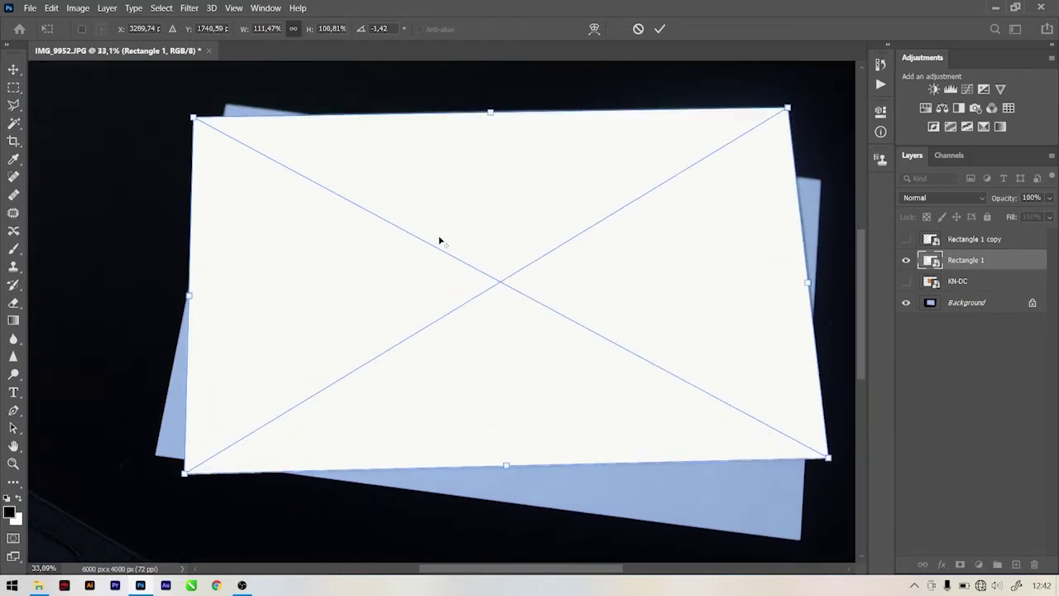
{"action": "scroll", "coordinate": [390, 256], "scroll_direction": "down", "scroll_amount": 1}
{"action": "scroll", "coordinate": [231, 335], "scroll_direction": "up", "scroll_amount": 1}
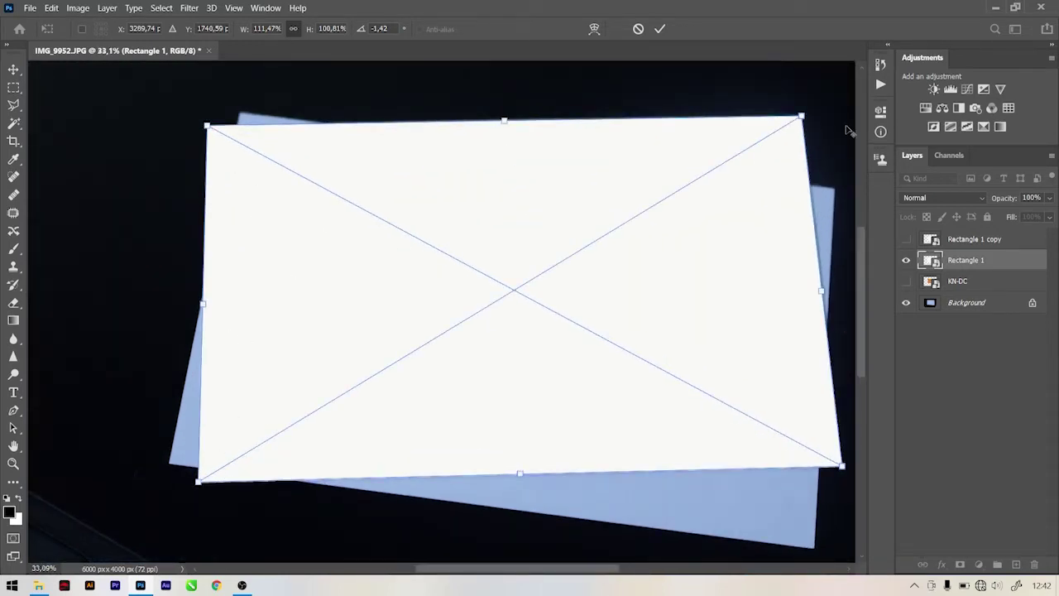
{"action": "left_click", "coordinate": [660, 30]}
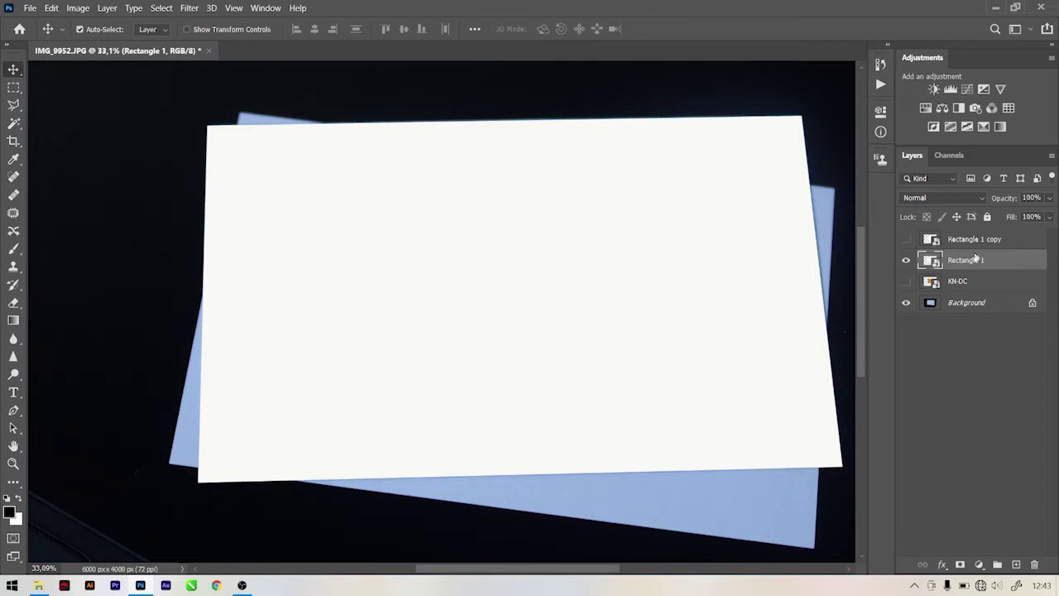
{"action": "left_click", "coordinate": [906, 263]}
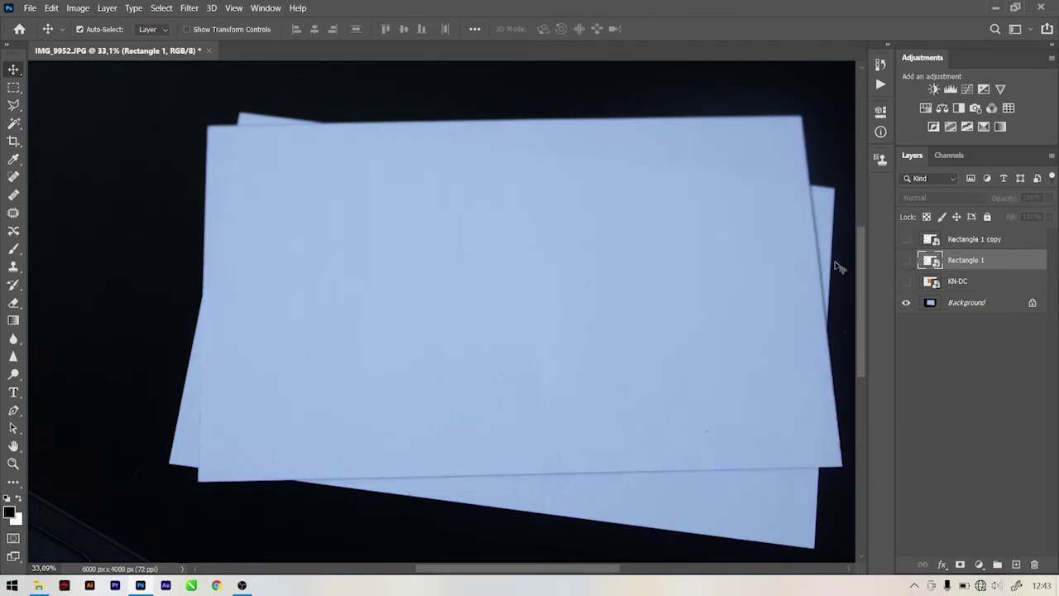
Show Rectangle 1 copy and shift it slightly left and up over the cards.
{"action": "left_click", "coordinate": [905, 239]}
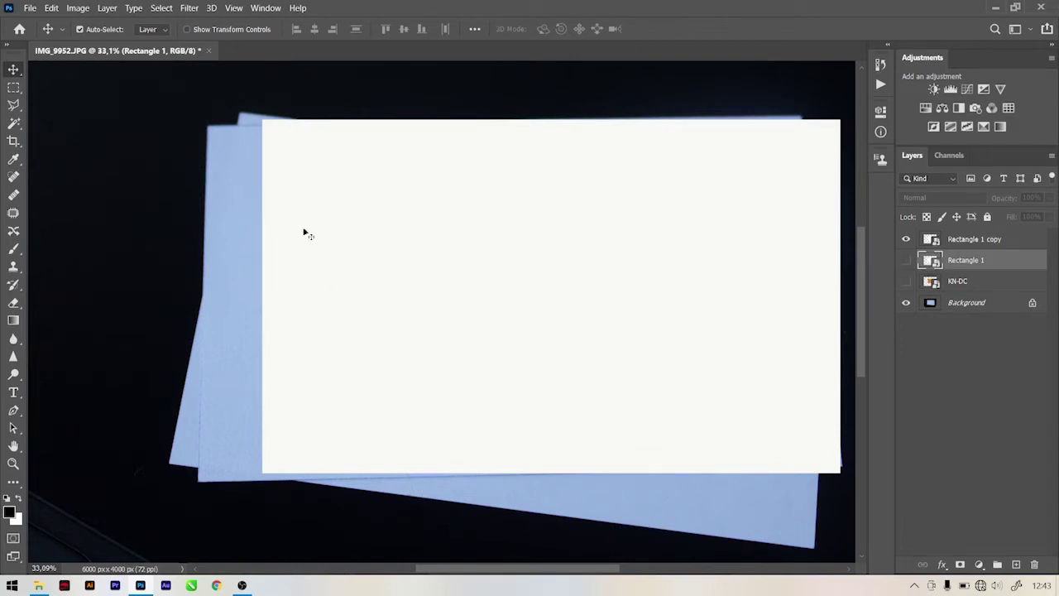
{"action": "left_click_drag", "start_coordinate": [315, 147], "coordinate": [293, 140]}
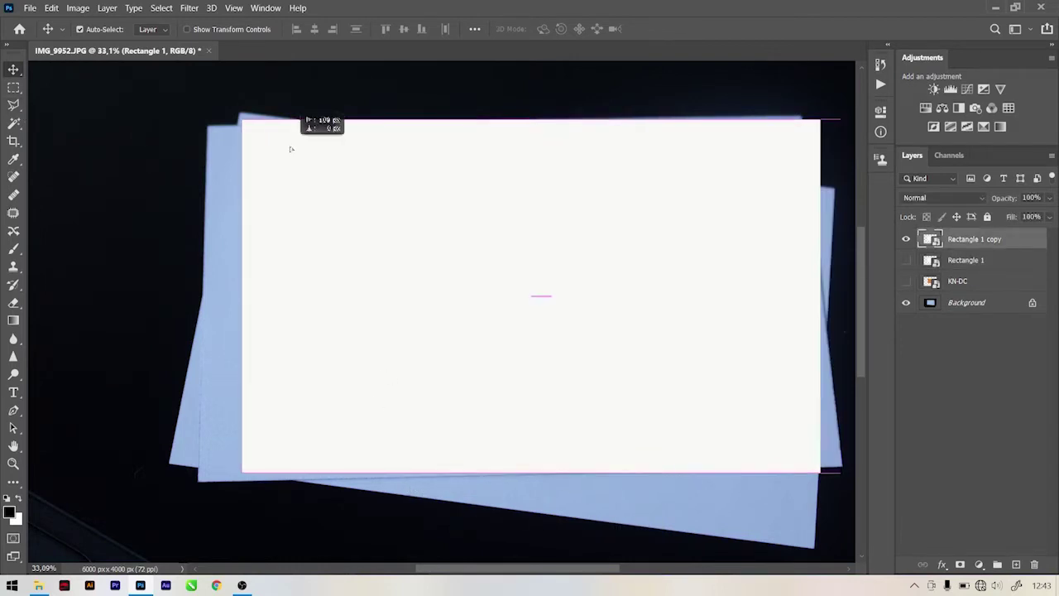
{"action": "scroll", "coordinate": [244, 121], "scroll_direction": "up", "scroll_amount": 2}
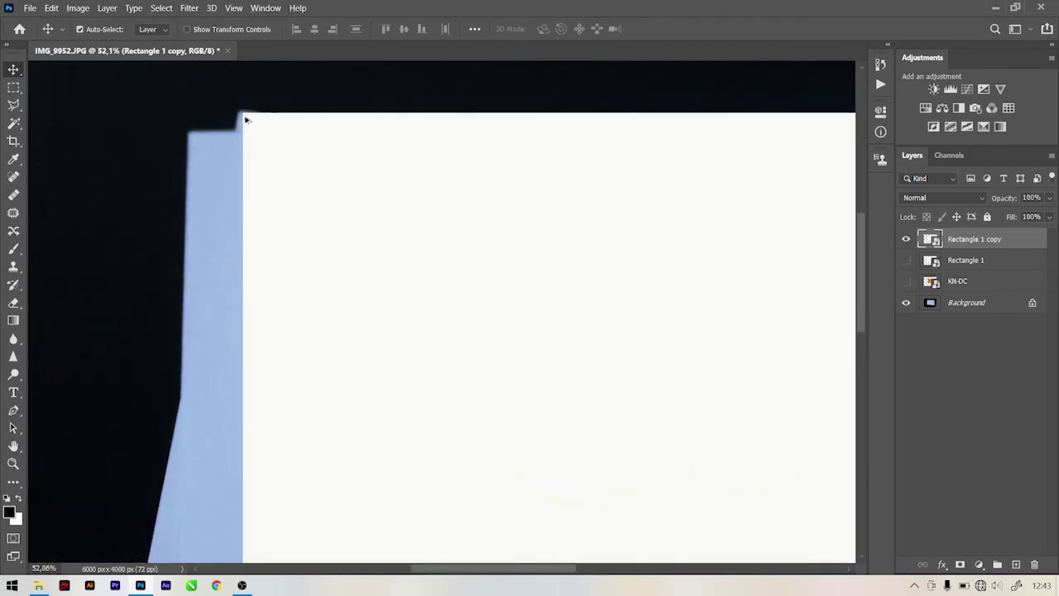
{"action": "scroll", "coordinate": [245, 121], "scroll_direction": "up", "scroll_amount": 2}
{"action": "left_click", "coordinate": [49, 8]}
{"action": "mouse_move", "coordinate": [77, 8]}
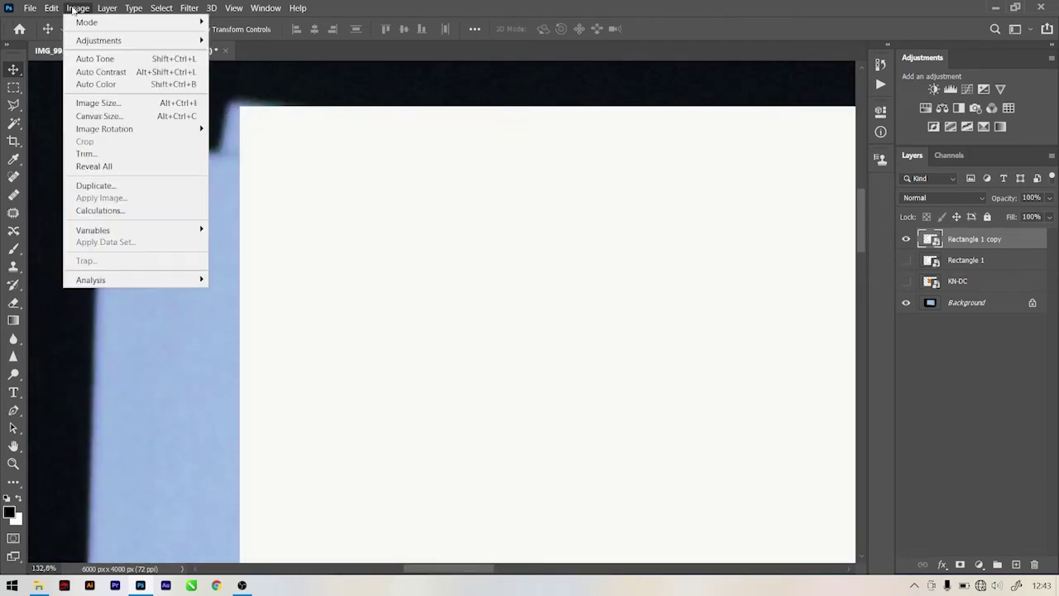
{"action": "mouse_move", "coordinate": [124, 306]}
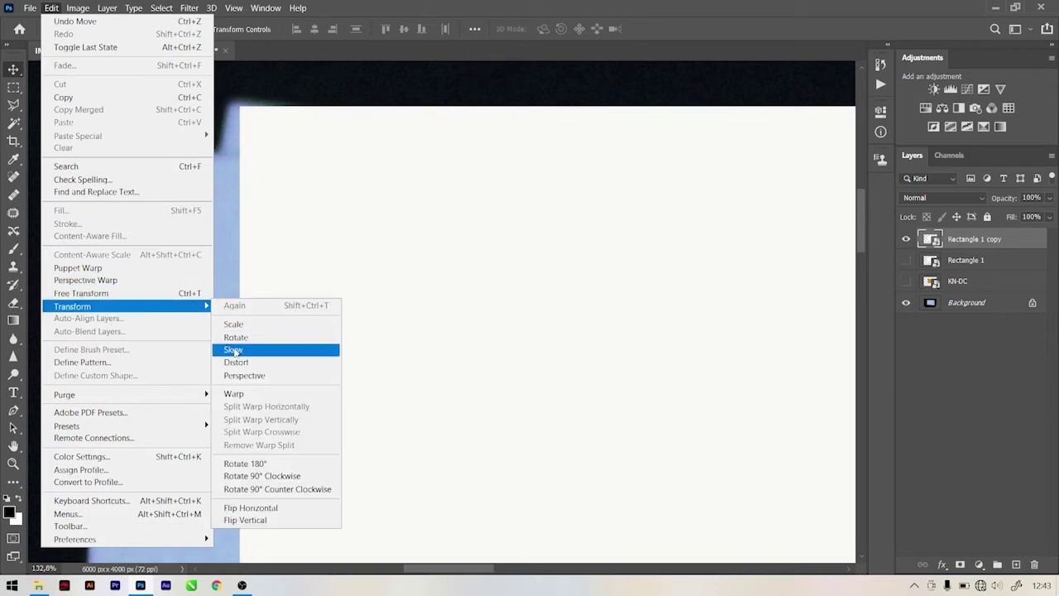
Skew Rectangle 1 copy so its top-left corner sits on the card's top-left corner.
{"action": "left_click", "coordinate": [233, 349]}
{"action": "scroll", "coordinate": [240, 108], "scroll_direction": "up", "scroll_amount": 3}
{"action": "scroll", "coordinate": [240, 108], "scroll_direction": "up", "scroll_amount": 5}
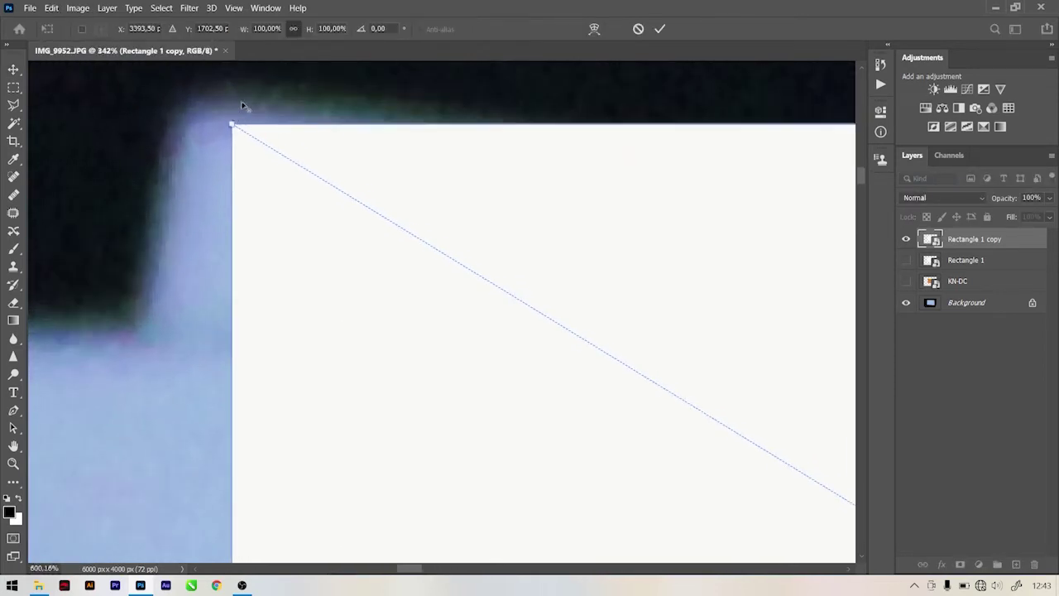
{"action": "mouse_move", "coordinate": [233, 126]}
{"action": "left_mouse_down"}
{"action": "mouse_move", "coordinate": [188, 125]}
{"action": "mouse_move", "coordinate": [187, 99]}
{"action": "left_mouse_up"}
{"action": "scroll", "coordinate": [198, 124], "scroll_direction": "down", "scroll_amount": 2}
{"action": "scroll", "coordinate": [201, 139], "scroll_direction": "down", "scroll_amount": 4}
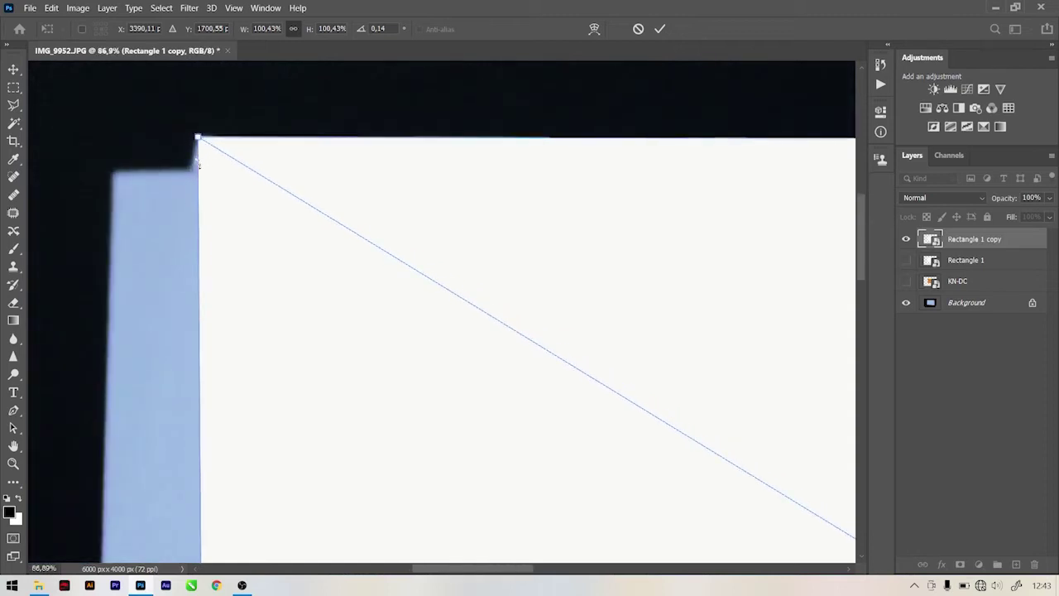
{"action": "scroll", "coordinate": [197, 232], "scroll_direction": "down", "scroll_amount": 4}
{"action": "scroll", "coordinate": [248, 356], "scroll_direction": "down", "scroll_amount": 3}
{"action": "scroll", "coordinate": [306, 399], "scroll_direction": "up", "scroll_amount": 3}
{"action": "scroll", "coordinate": [300, 406], "scroll_direction": "up", "scroll_amount": 3}
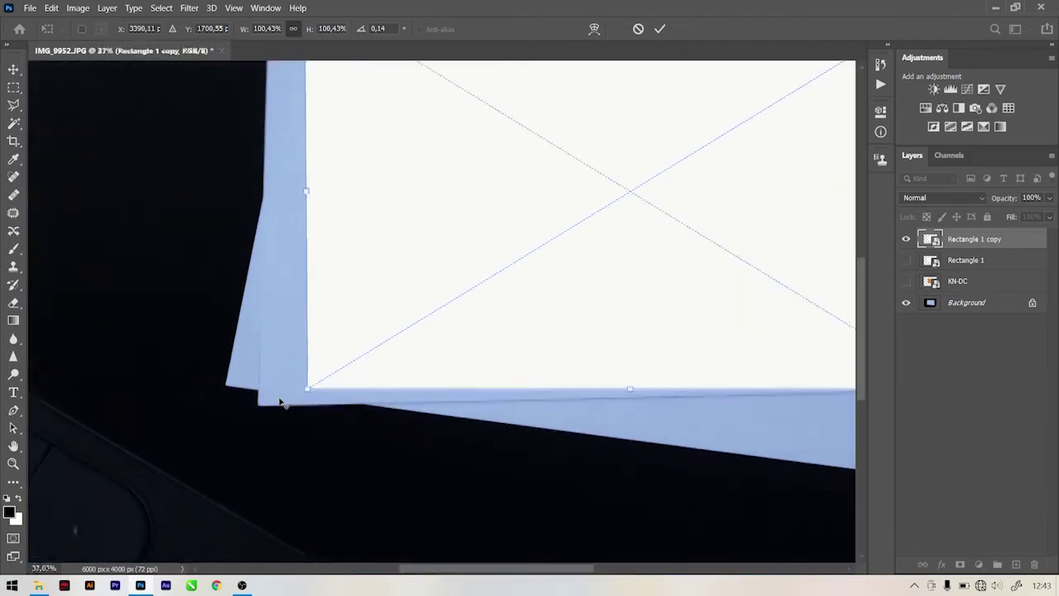
{"action": "scroll", "coordinate": [282, 402], "scroll_direction": "down", "scroll_amount": 2}
{"action": "scroll", "coordinate": [277, 392], "scroll_direction": "up", "scroll_amount": 2}
{"action": "scroll", "coordinate": [272, 390], "scroll_direction": "up", "scroll_amount": 3}
{"action": "scroll", "coordinate": [281, 388], "scroll_direction": "up", "scroll_amount": 2}
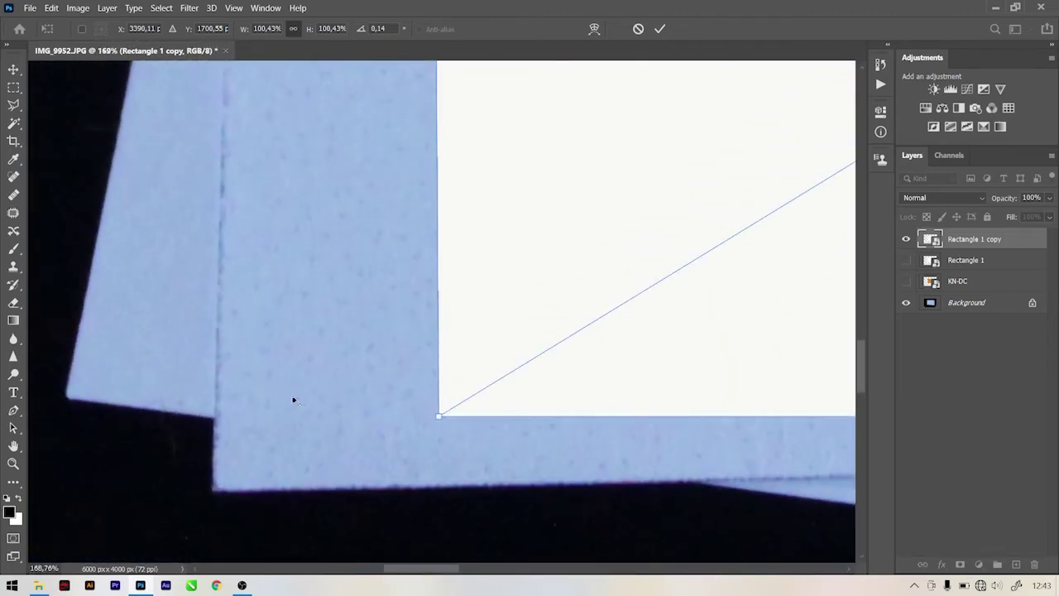
Drag the copy's lower-left corner down onto the photographed card's bottom-left corner.
{"action": "mouse_move", "coordinate": [440, 417]}
{"action": "left_mouse_down"}
{"action": "mouse_move", "coordinate": [62, 412]}
{"action": "mouse_move", "coordinate": [66, 368]}
{"action": "mouse_move", "coordinate": [64, 404]}
{"action": "left_mouse_up"}
{"action": "scroll", "coordinate": [64, 401], "scroll_direction": "up", "scroll_amount": 2}
{"action": "scroll", "coordinate": [75, 385], "scroll_direction": "up", "scroll_amount": 2}
{"action": "scroll", "coordinate": [89, 366], "scroll_direction": "up", "scroll_amount": 2}
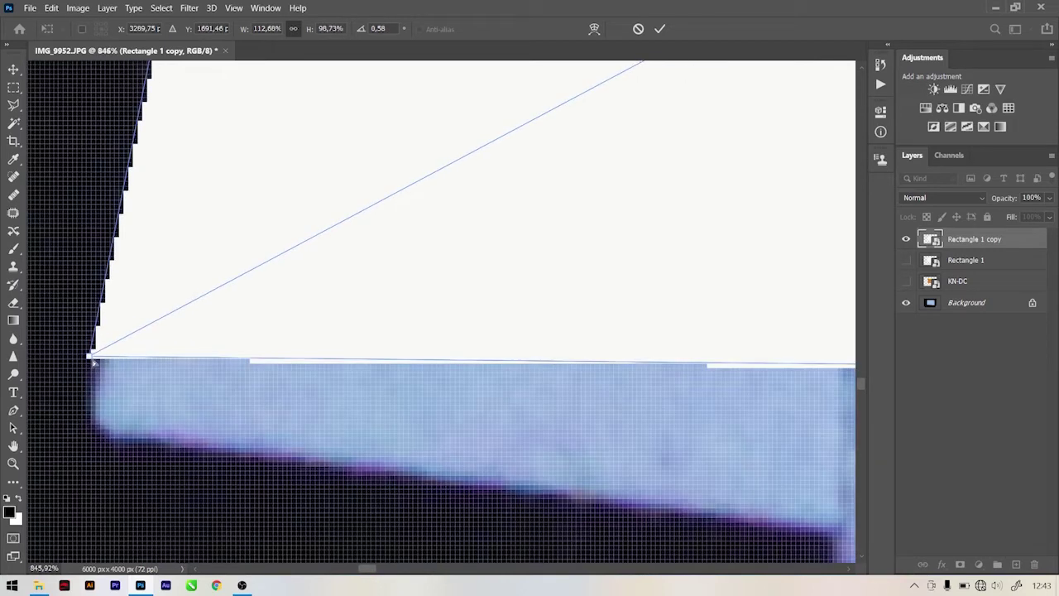
{"action": "mouse_move", "coordinate": [91, 356]}
{"action": "left_mouse_down"}
{"action": "mouse_move", "coordinate": [107, 358]}
{"action": "mouse_move", "coordinate": [94, 374]}
{"action": "mouse_move", "coordinate": [89, 434]}
{"action": "mouse_move", "coordinate": [82, 419]}
{"action": "left_mouse_up"}
{"action": "scroll", "coordinate": [89, 434], "scroll_direction": "up", "scroll_amount": 2}
{"action": "scroll", "coordinate": [91, 430], "scroll_direction": "up", "scroll_amount": 1}
{"action": "scroll", "coordinate": [84, 419], "scroll_direction": "down", "scroll_amount": 8}
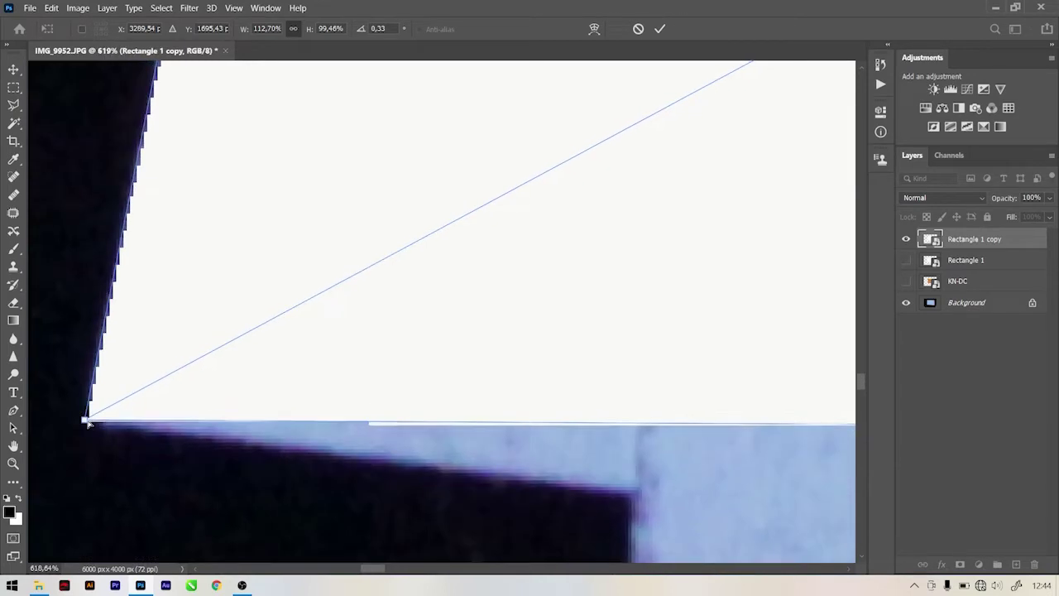
{"action": "scroll", "coordinate": [89, 421], "scroll_direction": "down", "scroll_amount": 3}
{"action": "scroll", "coordinate": [90, 421], "scroll_direction": "down", "scroll_amount": 5}
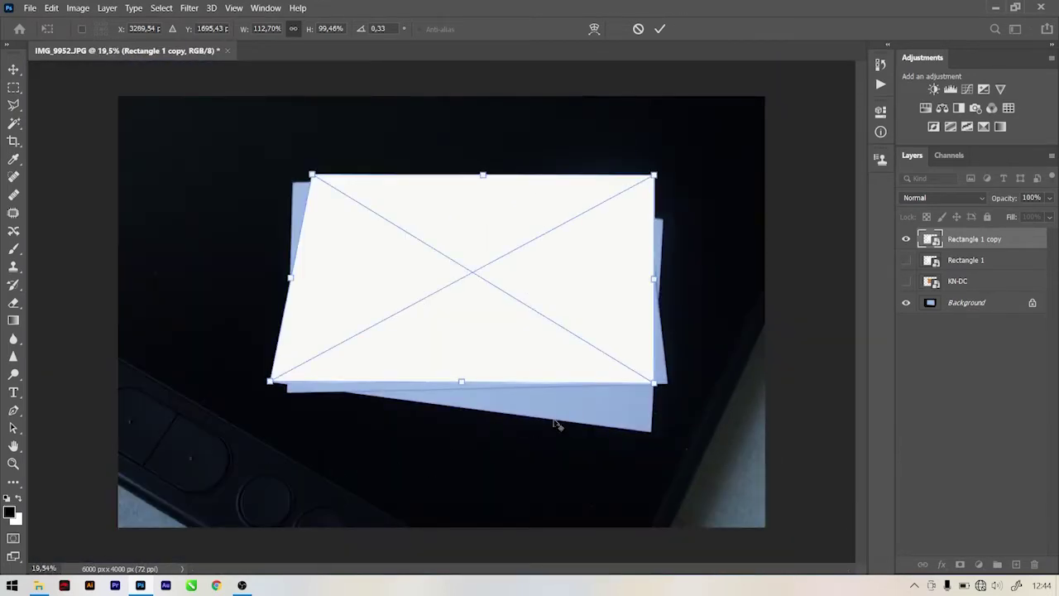
{"action": "scroll", "coordinate": [682, 409], "scroll_direction": "up", "scroll_amount": 2}
{"action": "scroll", "coordinate": [682, 409], "scroll_direction": "up", "scroll_amount": 2}
{"action": "scroll", "coordinate": [678, 407], "scroll_direction": "up", "scroll_amount": 2}
Fit the rectangle copy's lower-right corner and bottom edge onto the lower card's corner.
{"action": "scroll", "coordinate": [671, 411], "scroll_direction": "up", "scroll_amount": 2}
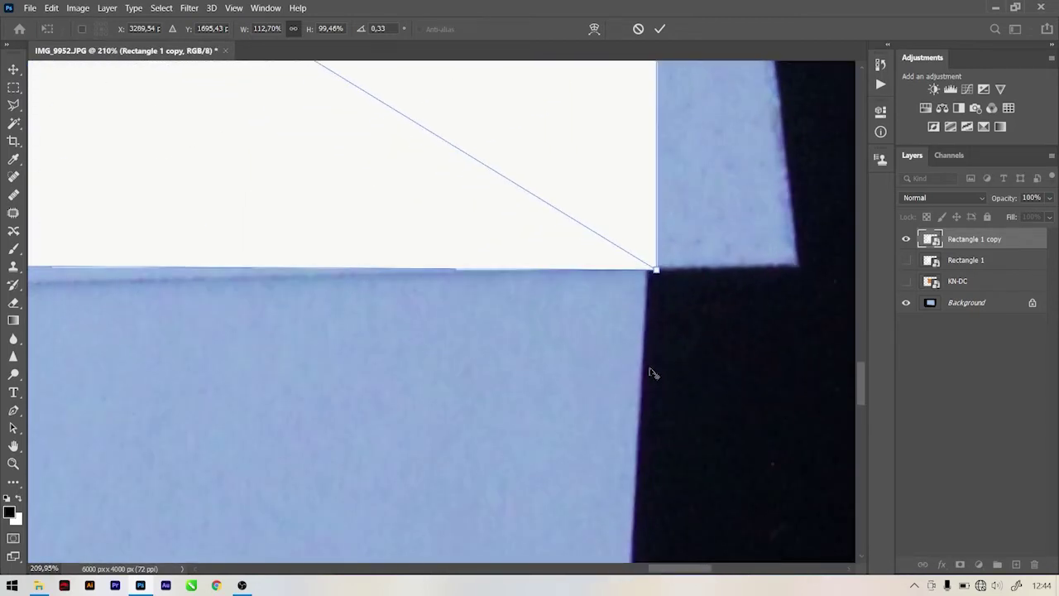
{"action": "left_click_drag", "start_coordinate": [856, 380], "coordinate": [863, 395]}
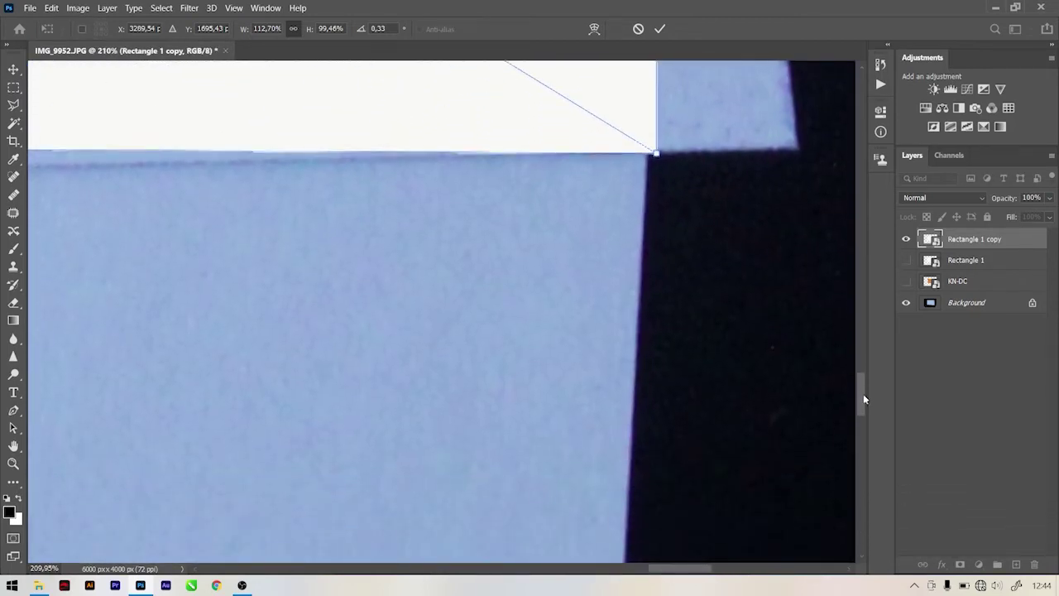
{"action": "left_click_drag", "start_coordinate": [658, 118], "coordinate": [645, 439]}
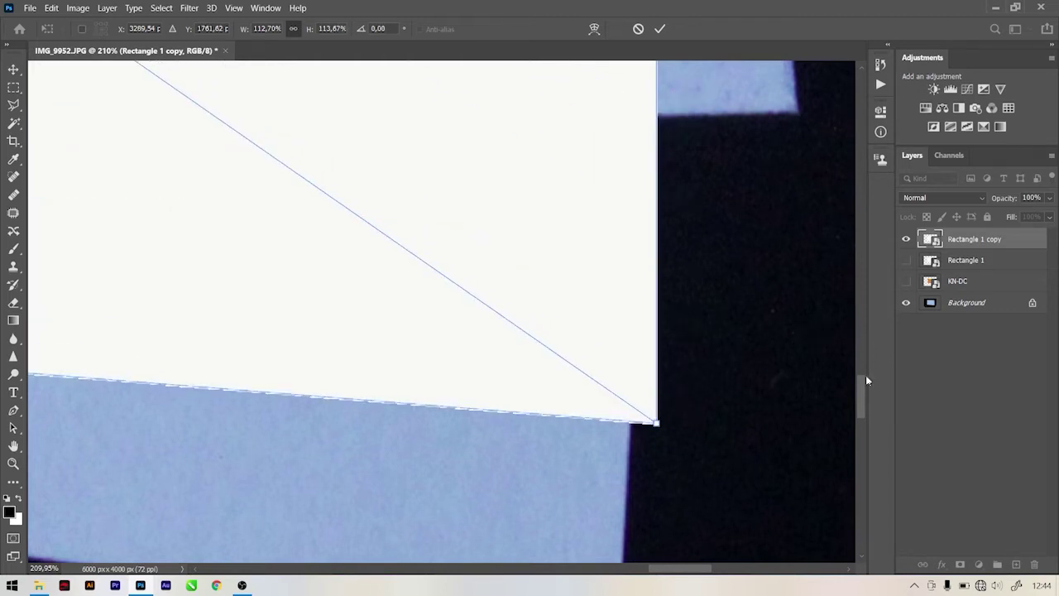
{"action": "left_click_drag", "start_coordinate": [861, 398], "coordinate": [862, 420]}
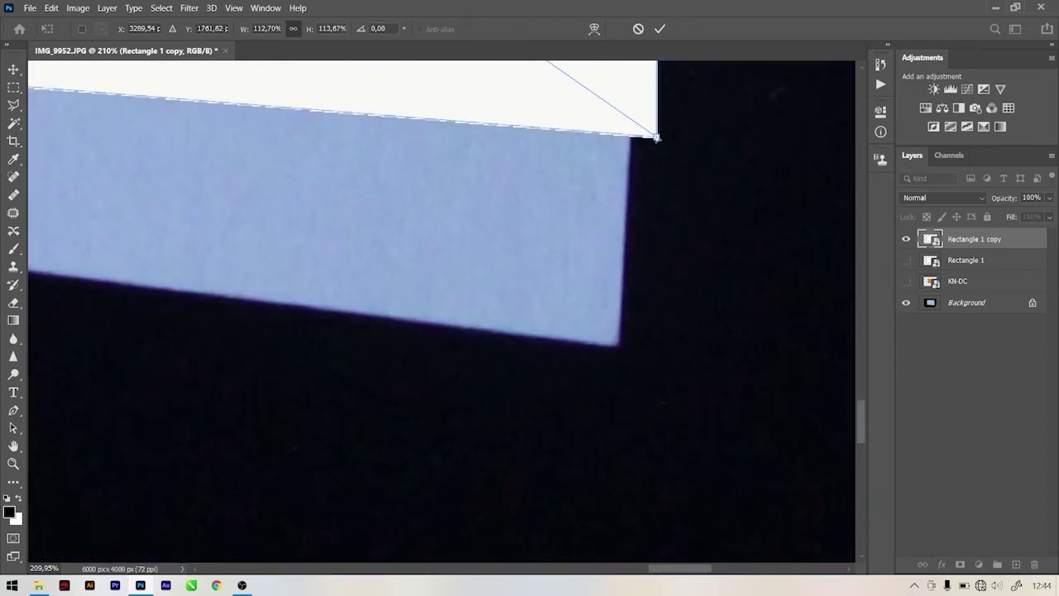
{"action": "mouse_move", "coordinate": [653, 137]}
{"action": "left_mouse_down"}
{"action": "mouse_move", "coordinate": [624, 141]}
{"action": "mouse_move", "coordinate": [618, 342]}
{"action": "left_mouse_up"}
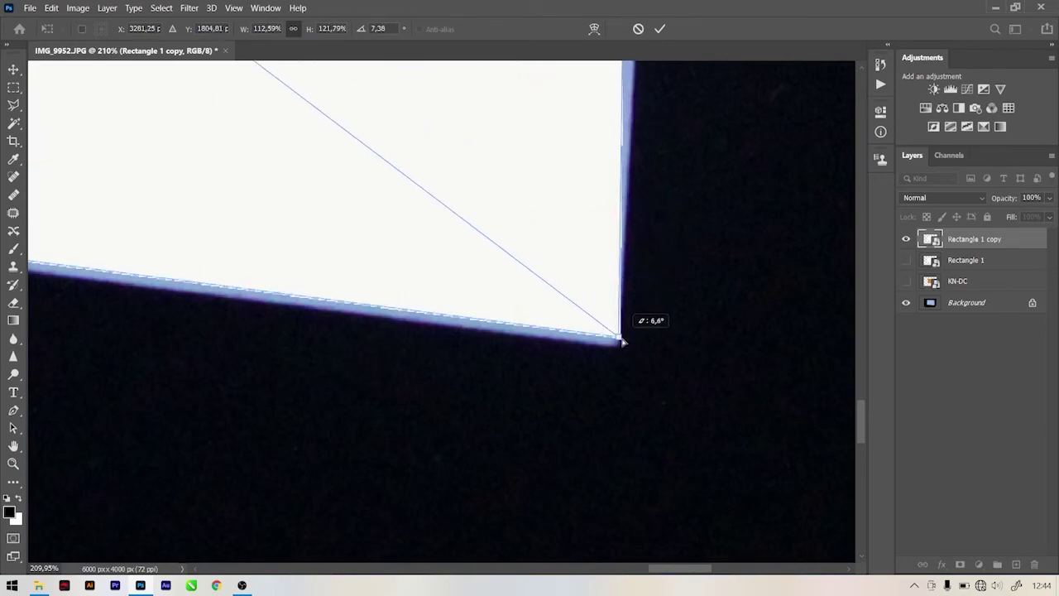
{"action": "scroll", "coordinate": [618, 343], "scroll_direction": "up", "scroll_amount": 2}
{"action": "scroll", "coordinate": [620, 341], "scroll_direction": "up", "scroll_amount": 5}
{"action": "scroll", "coordinate": [632, 337], "scroll_direction": "up", "scroll_amount": 2}
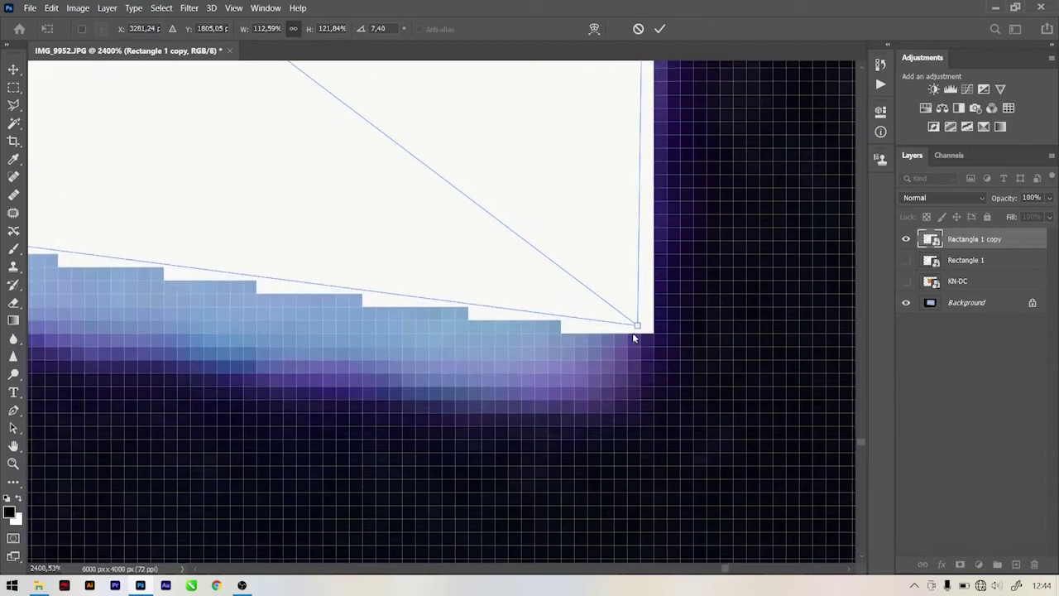
{"action": "left_click_drag", "start_coordinate": [634, 329], "coordinate": [617, 335]}
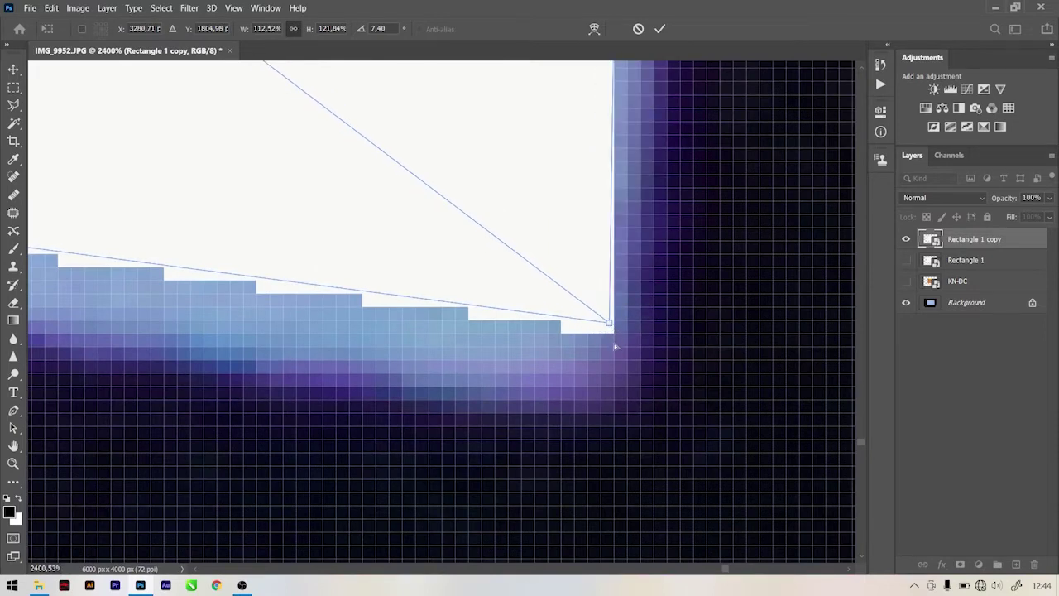
{"action": "left_click_drag", "start_coordinate": [615, 347], "coordinate": [611, 402]}
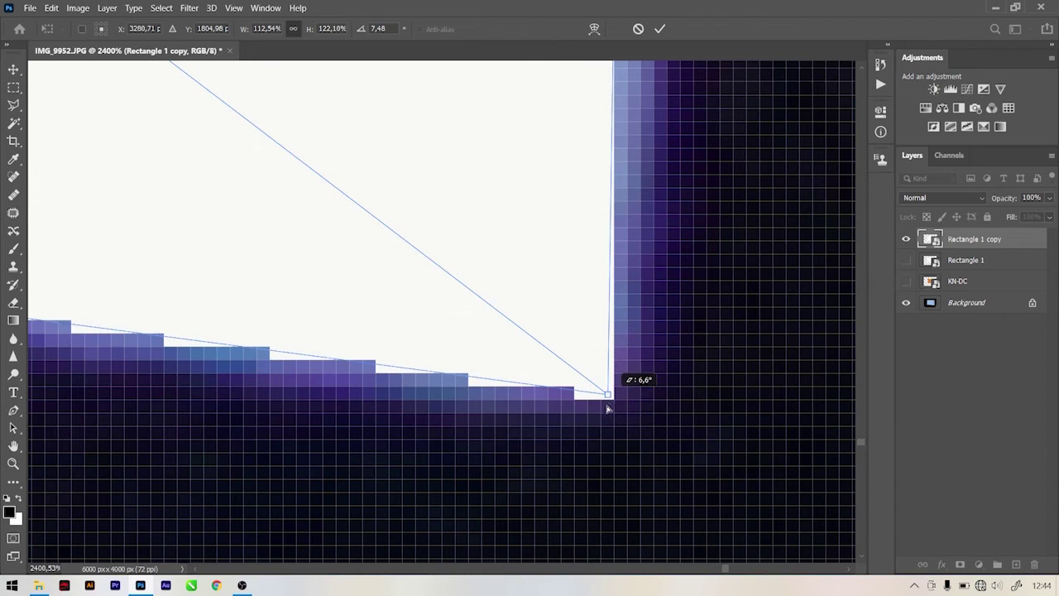
{"action": "left_click_drag", "start_coordinate": [606, 409], "coordinate": [610, 409]}
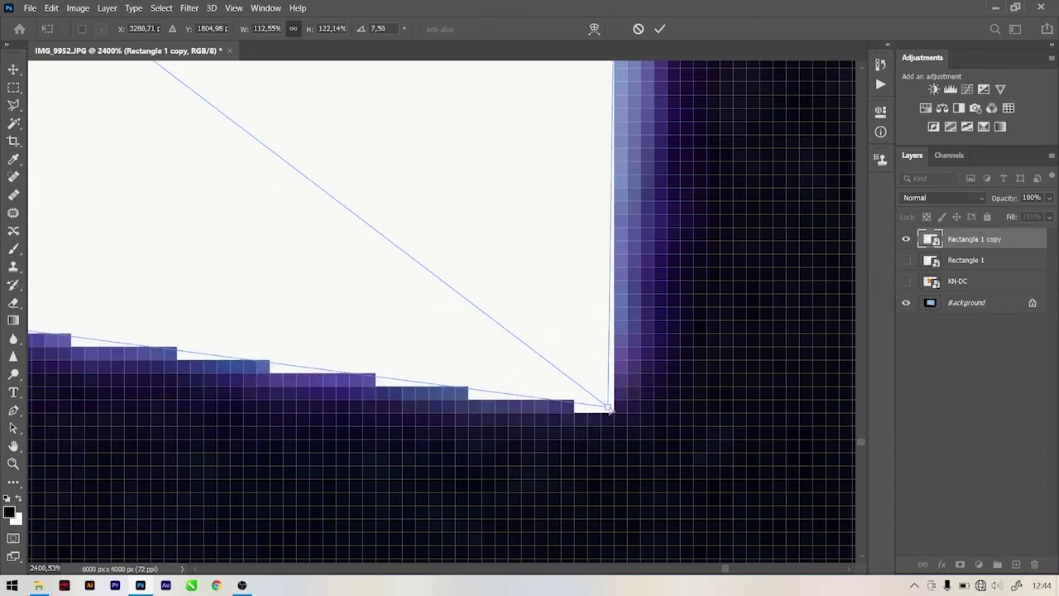
{"action": "left_click_drag", "start_coordinate": [619, 409], "coordinate": [618, 407]}
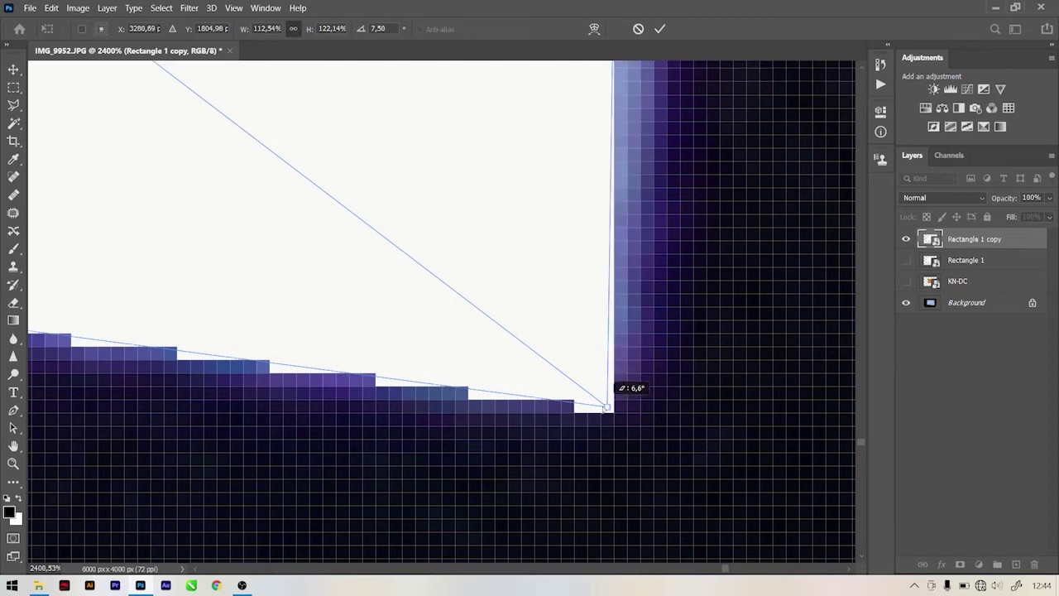
{"action": "scroll", "coordinate": [642, 423], "scroll_direction": "down", "scroll_amount": 2}
{"action": "scroll", "coordinate": [737, 390], "scroll_direction": "down", "scroll_amount": 2}
{"action": "scroll", "coordinate": [706, 376], "scroll_direction": "down", "scroll_amount": 2}
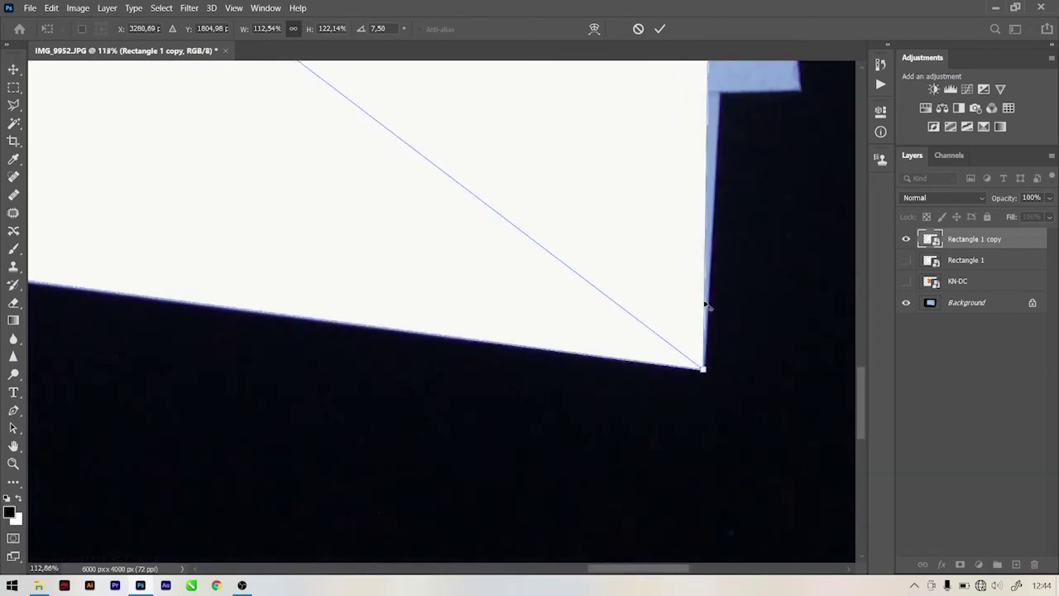
{"action": "scroll", "coordinate": [753, 218], "scroll_direction": "down", "scroll_amount": 2}
{"action": "scroll", "coordinate": [777, 165], "scroll_direction": "down", "scroll_amount": 2}
Pull the copy's top-right corner out onto the photographed card's top-right corner.
{"action": "left_click_drag", "start_coordinate": [861, 73], "coordinate": [862, 70]}
{"action": "left_click_drag", "start_coordinate": [863, 316], "coordinate": [861, 235]}
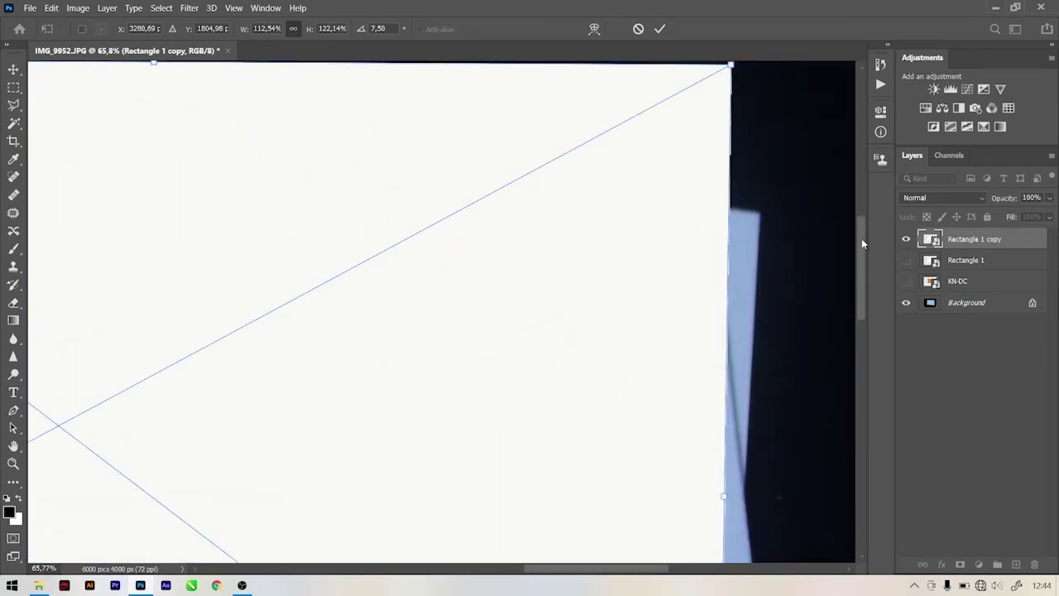
{"action": "scroll", "coordinate": [778, 140], "scroll_direction": "up", "scroll_amount": 1}
{"action": "scroll", "coordinate": [777, 141], "scroll_direction": "up", "scroll_amount": 1}
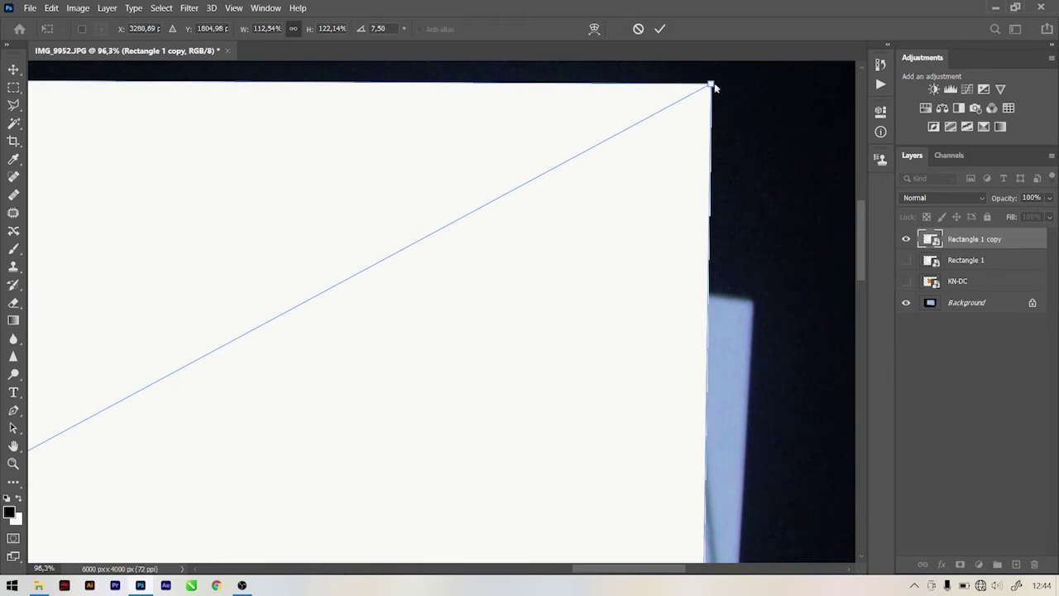
{"action": "left_click_drag", "start_coordinate": [712, 86], "coordinate": [707, 309]}
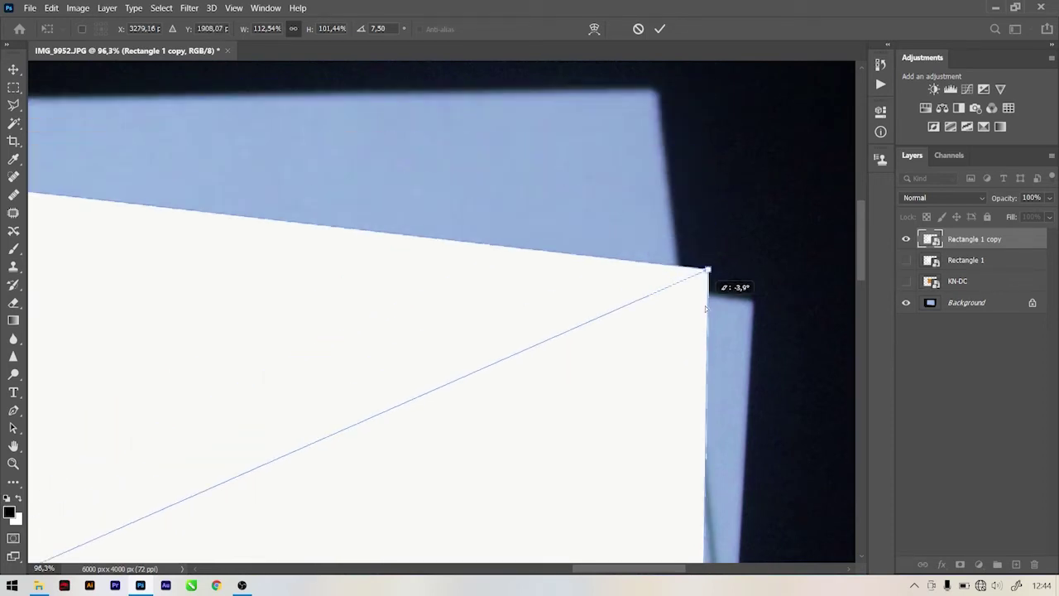
{"action": "scroll", "coordinate": [761, 317], "scroll_direction": "up", "scroll_amount": 4}
{"action": "scroll", "coordinate": [756, 314], "scroll_direction": "up", "scroll_amount": 6}
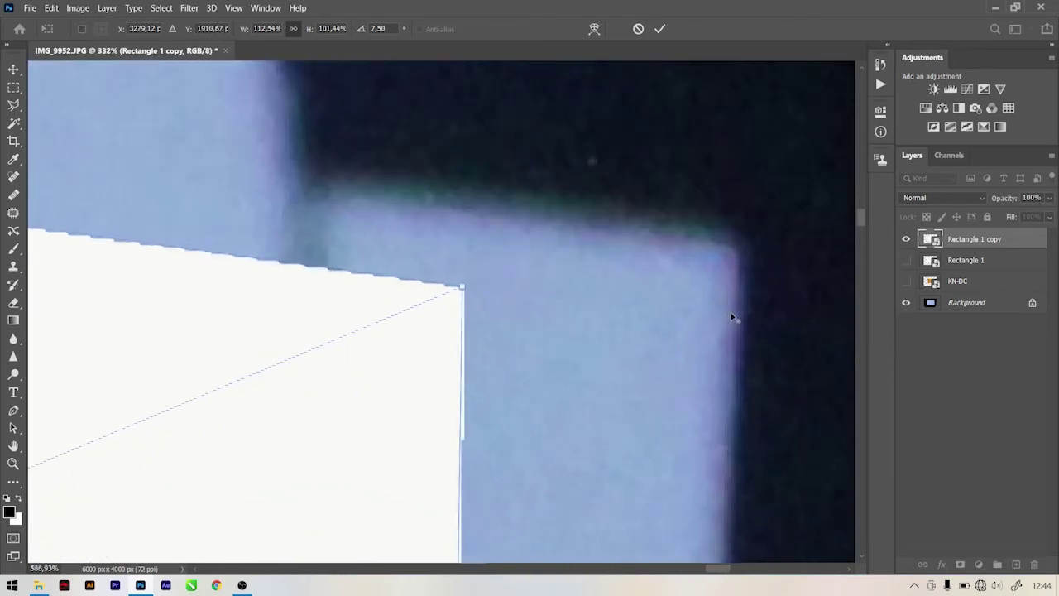
{"action": "mouse_move", "coordinate": [462, 287]}
{"action": "left_mouse_down"}
{"action": "mouse_move", "coordinate": [736, 317]}
{"action": "mouse_move", "coordinate": [734, 325]}
{"action": "mouse_move", "coordinate": [739, 231]}
{"action": "left_mouse_up"}
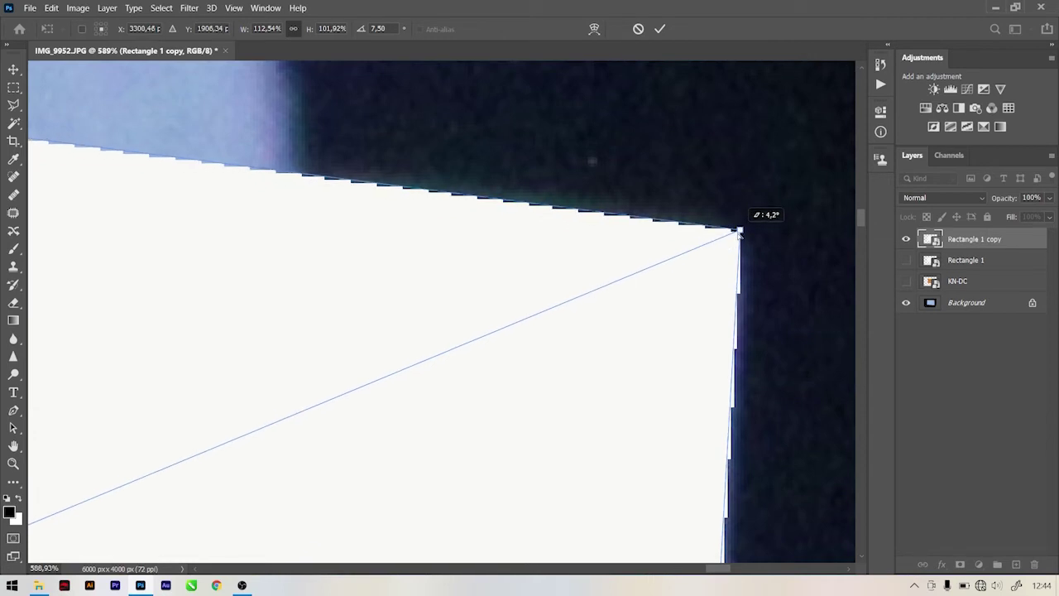
{"action": "scroll", "coordinate": [722, 251], "scroll_direction": "down", "scroll_amount": 2}
{"action": "scroll", "coordinate": [720, 253], "scroll_direction": "down", "scroll_amount": 2}
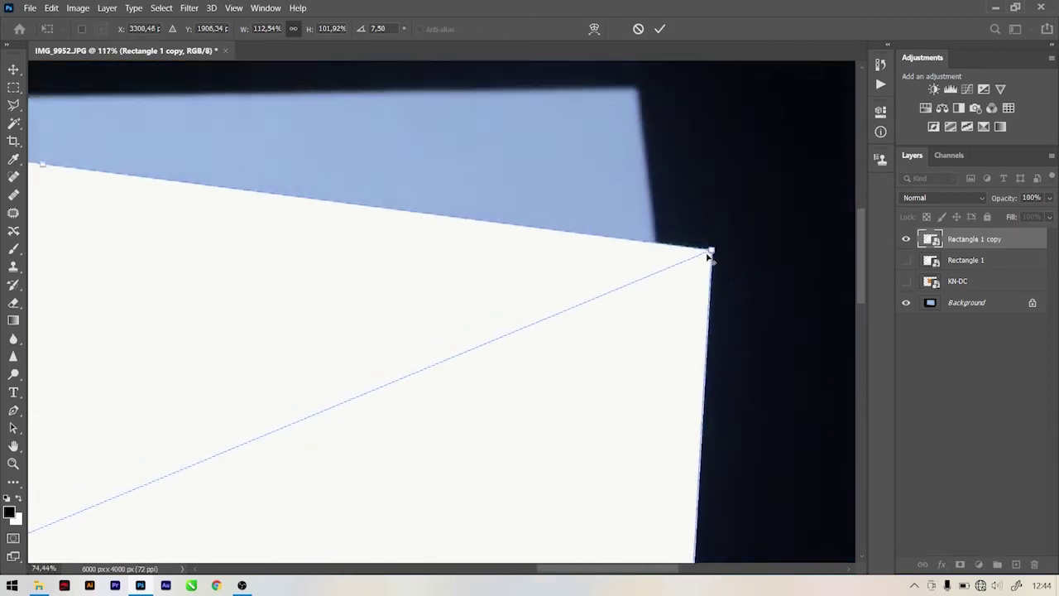
{"action": "scroll", "coordinate": [713, 256], "scroll_direction": "down", "scroll_amount": 4}
{"action": "scroll", "coordinate": [707, 259], "scroll_direction": "down", "scroll_amount": 2}
{"action": "scroll", "coordinate": [695, 263], "scroll_direction": "up", "scroll_amount": 2}
{"action": "scroll", "coordinate": [674, 267], "scroll_direction": "up", "scroll_amount": 1}
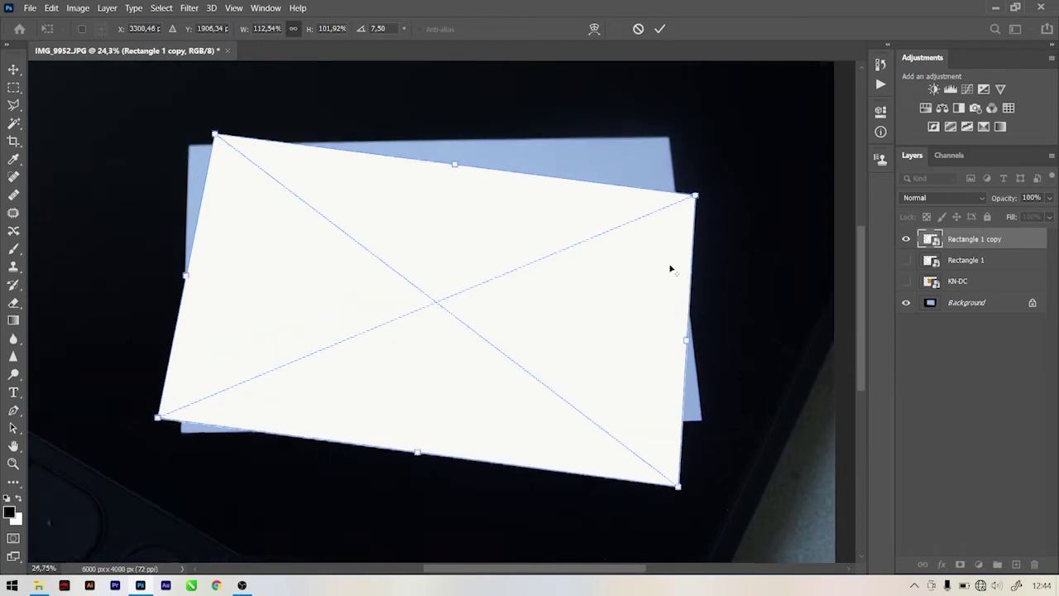
{"action": "scroll", "coordinate": [571, 289], "scroll_direction": "up", "scroll_amount": 1}
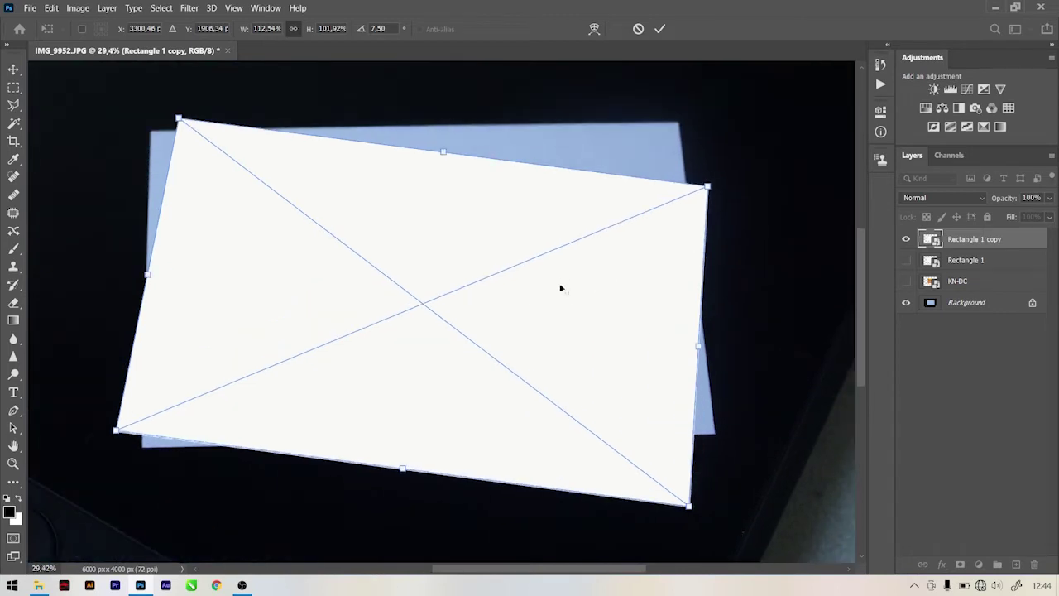
Commit the distortion and move Rectangle 1 copy below Rectangle 1 in the layer stack.
{"action": "left_click", "coordinate": [659, 29]}
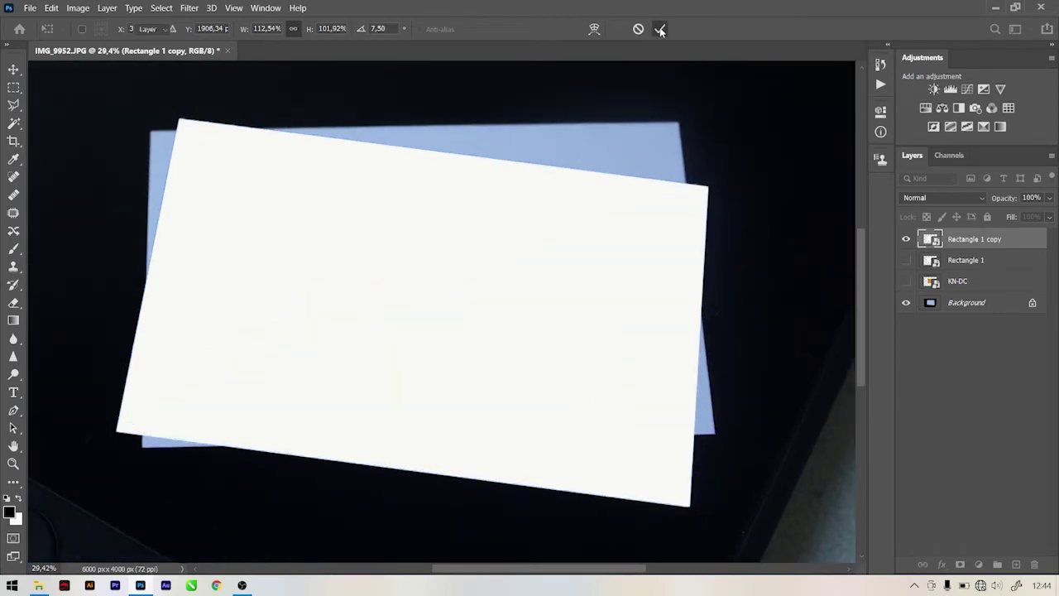
{"action": "left_click", "coordinate": [905, 259]}
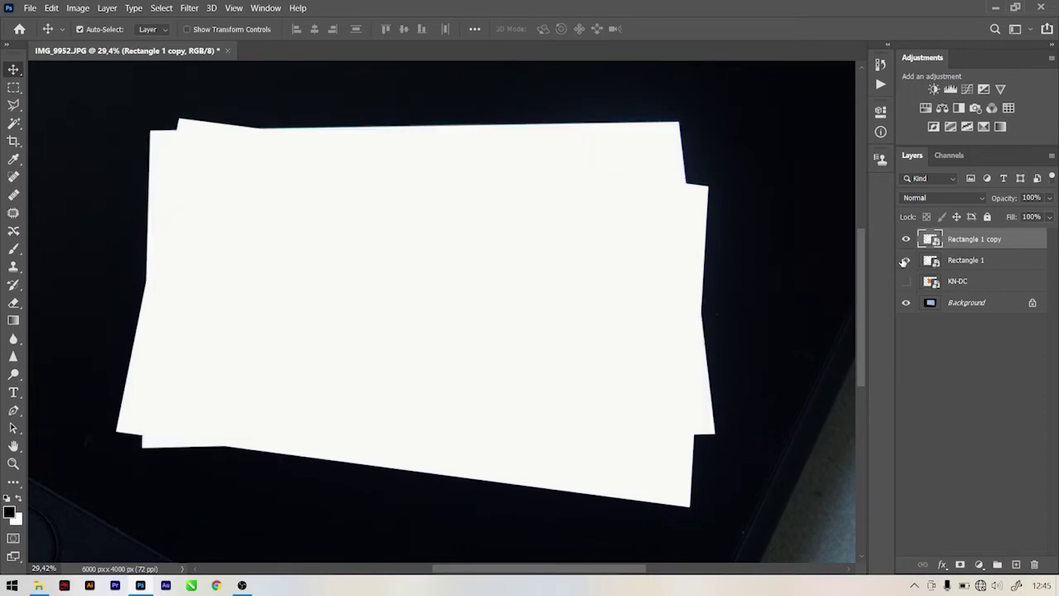
{"action": "left_click", "coordinate": [905, 259]}
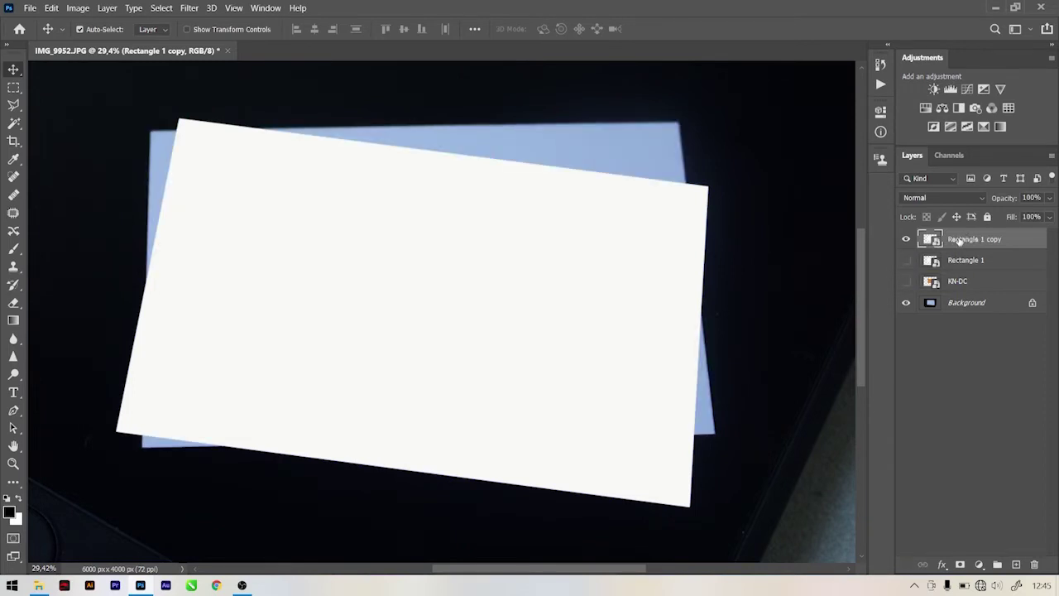
{"action": "left_click_drag", "start_coordinate": [960, 241], "coordinate": [959, 273]}
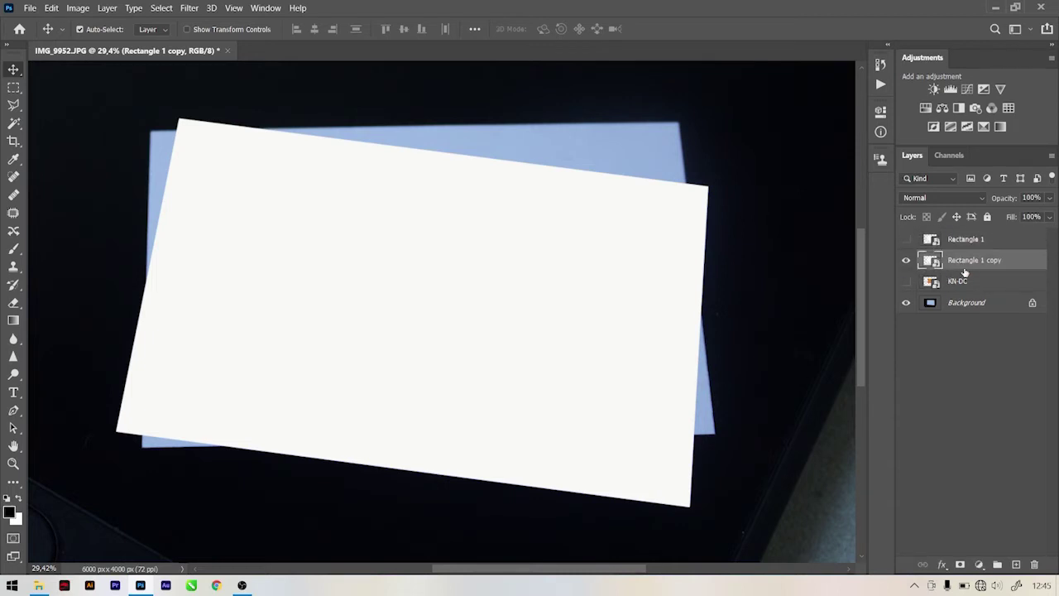
Make Rectangle 1 visible again and delete the KN-DC layer.
{"action": "left_click", "coordinate": [906, 240]}
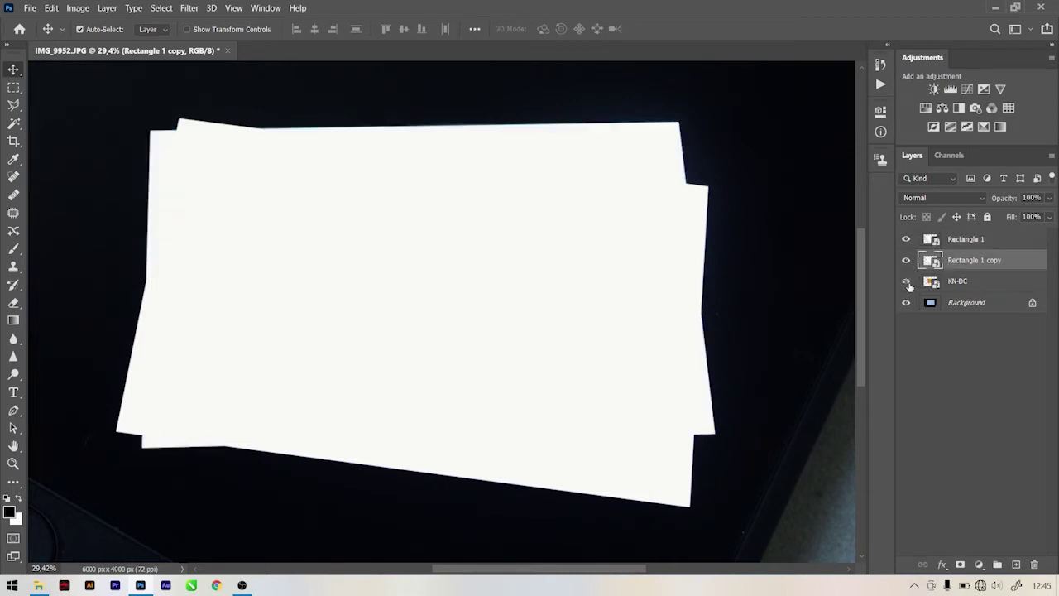
{"action": "left_click", "coordinate": [906, 282]}
{"action": "left_click", "coordinate": [958, 283]}
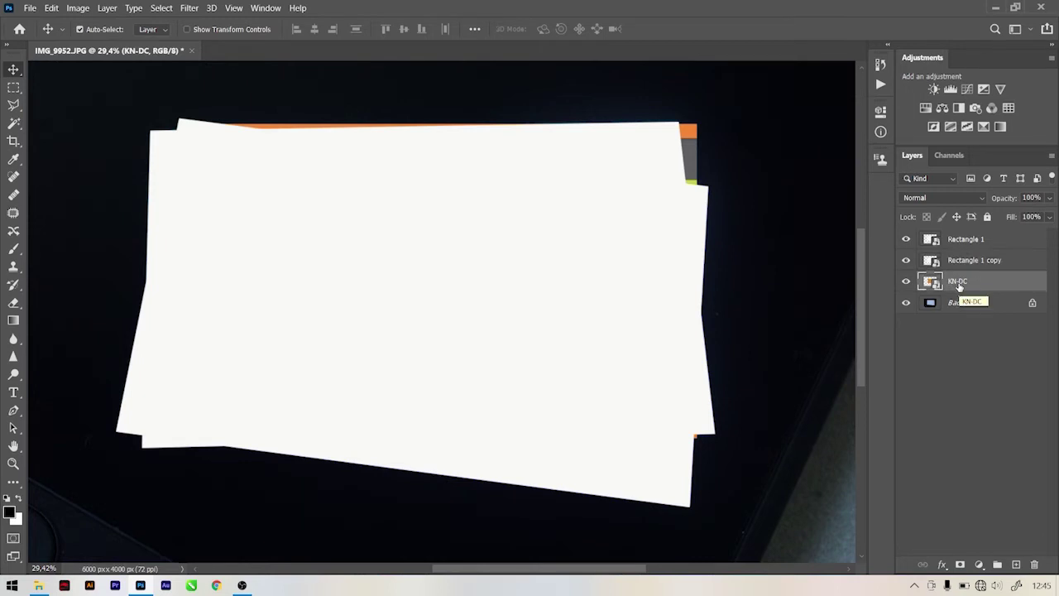
{"action": "key", "text": "Delete"}
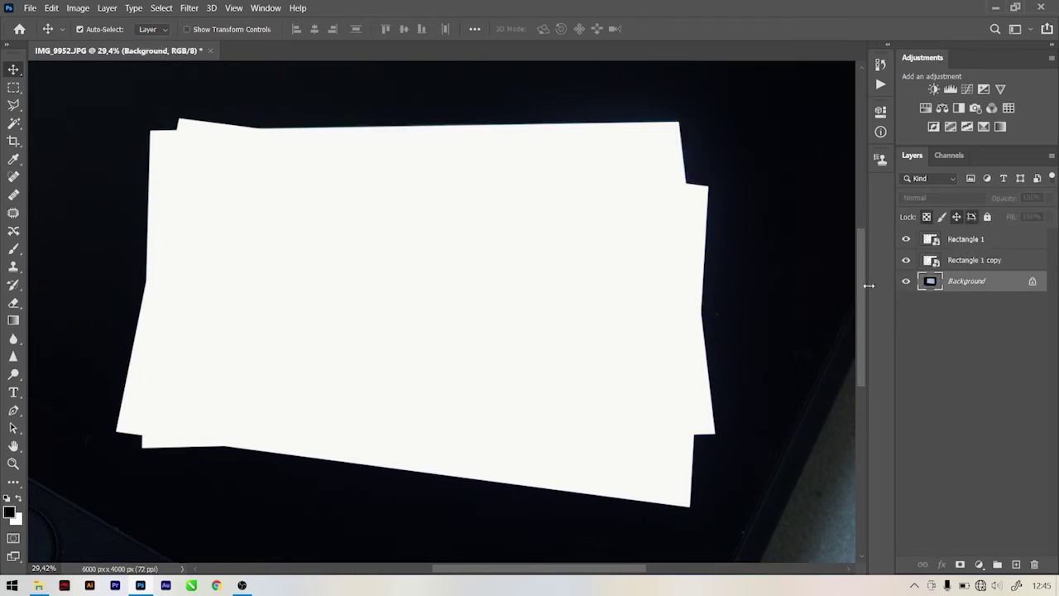
Select the Rectangle 1 layer and open its layer context menu.
{"action": "left_click", "coordinate": [471, 316]}
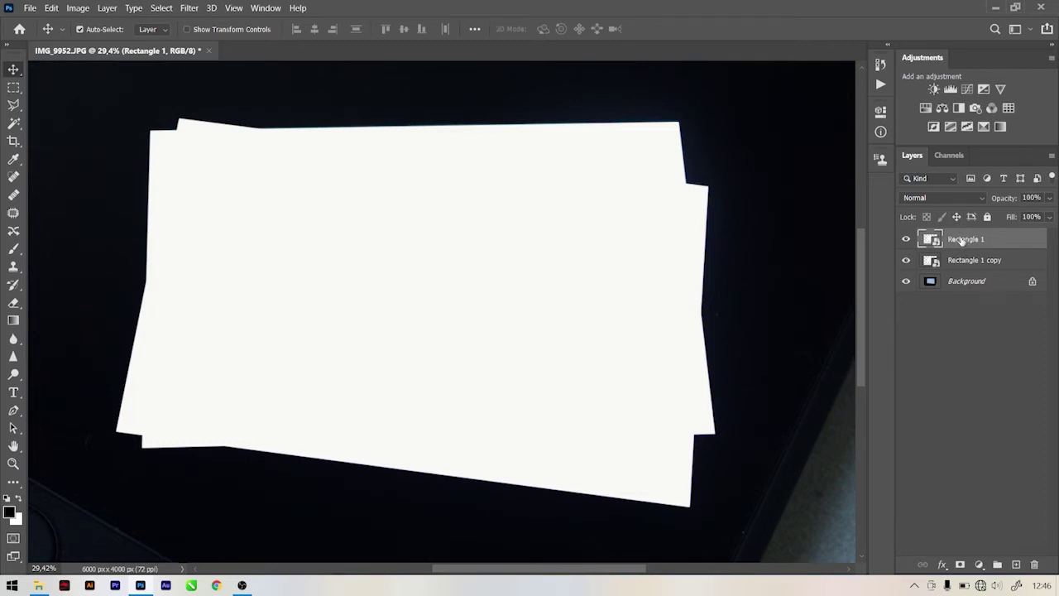
{"action": "right_click", "coordinate": [962, 239]}
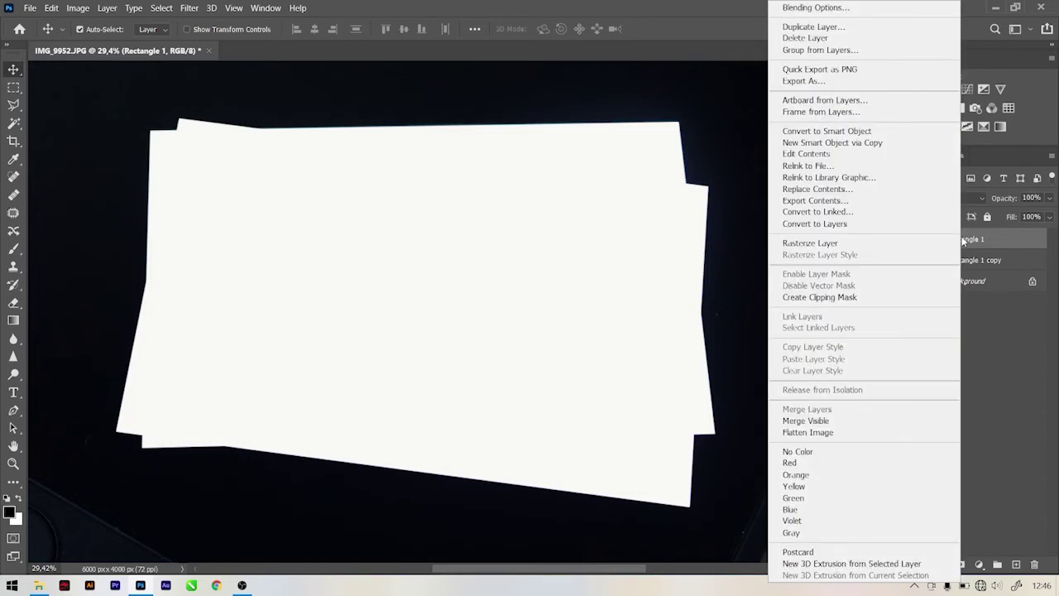
Add a Drop Shadow to Rectangle 1 through Blending Options and confirm it.
{"action": "left_click", "coordinate": [796, 9]}
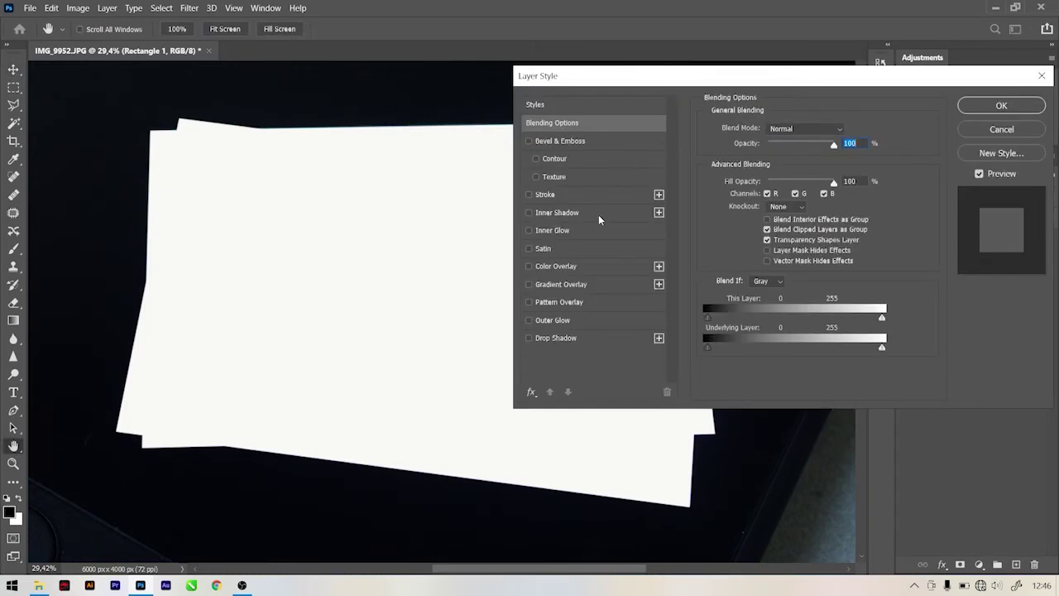
{"action": "left_click", "coordinate": [529, 339]}
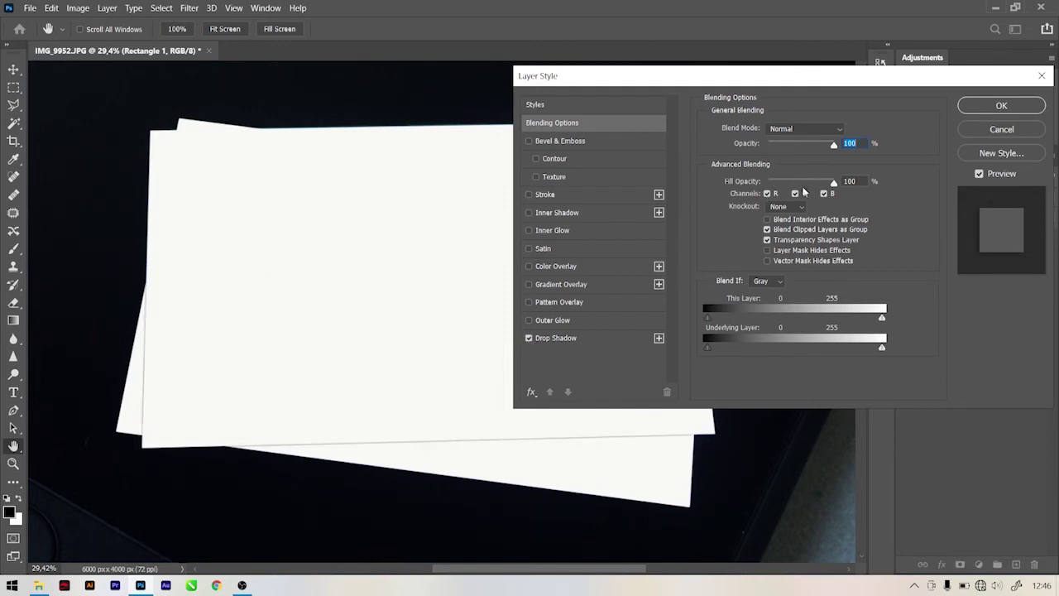
{"action": "mouse_move", "coordinate": [765, 85]}
{"action": "left_mouse_down"}
{"action": "mouse_move", "coordinate": [926, 94]}
{"action": "mouse_move", "coordinate": [948, 230]}
{"action": "mouse_move", "coordinate": [564, 100]}
{"action": "left_mouse_up"}
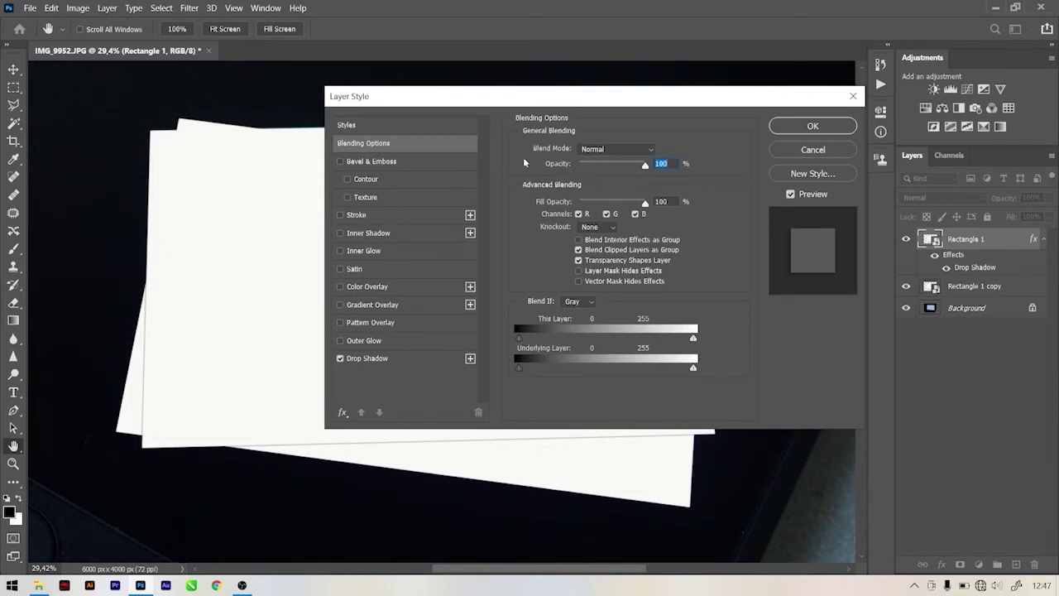
{"action": "left_click", "coordinate": [812, 127]}
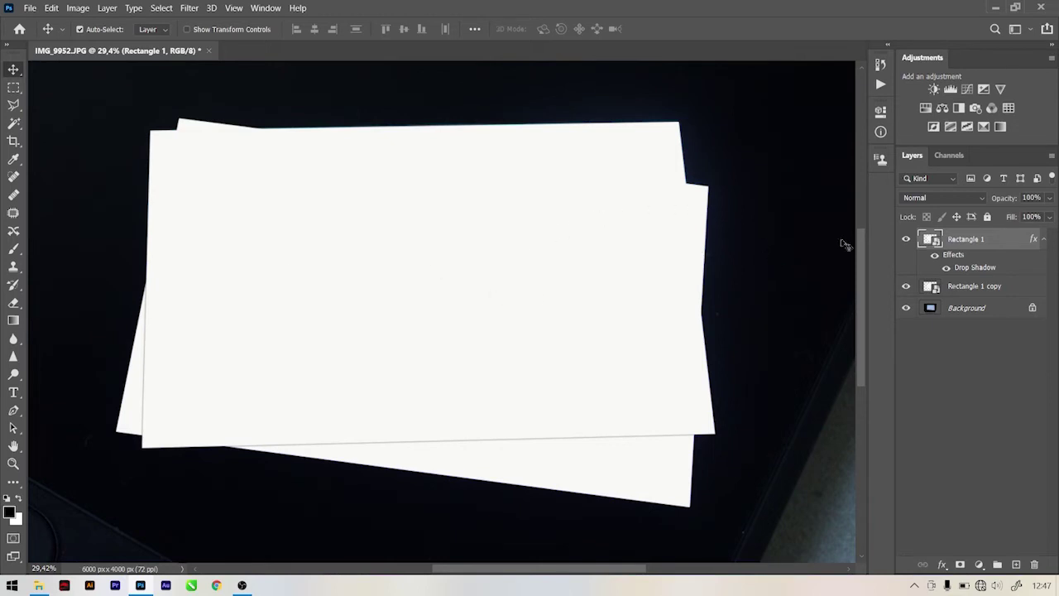
{"action": "scroll", "coordinate": [554, 288], "scroll_direction": "down", "scroll_amount": 3}
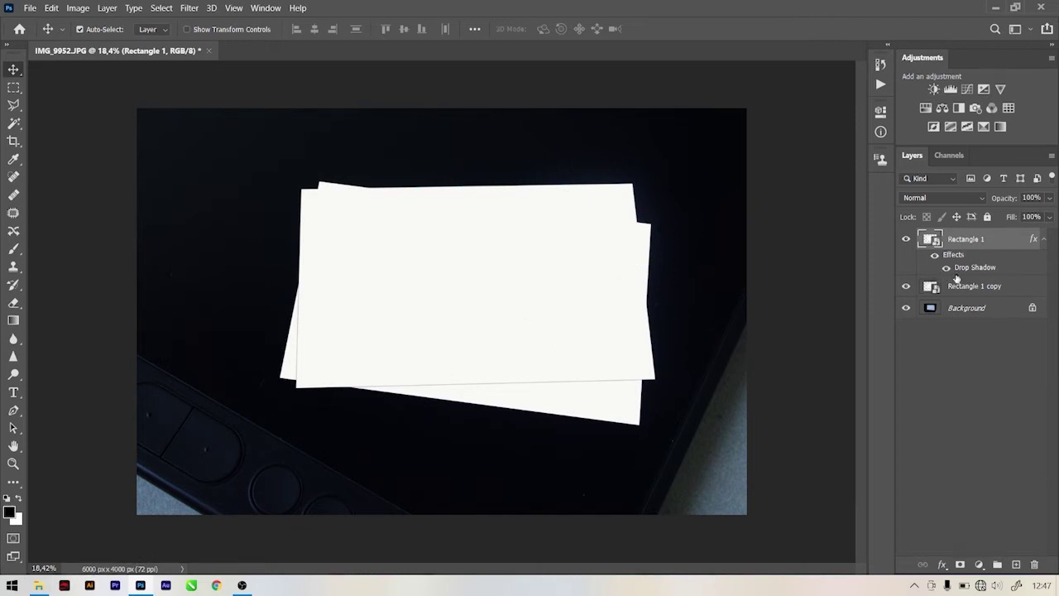
{"action": "left_click", "coordinate": [967, 356]}
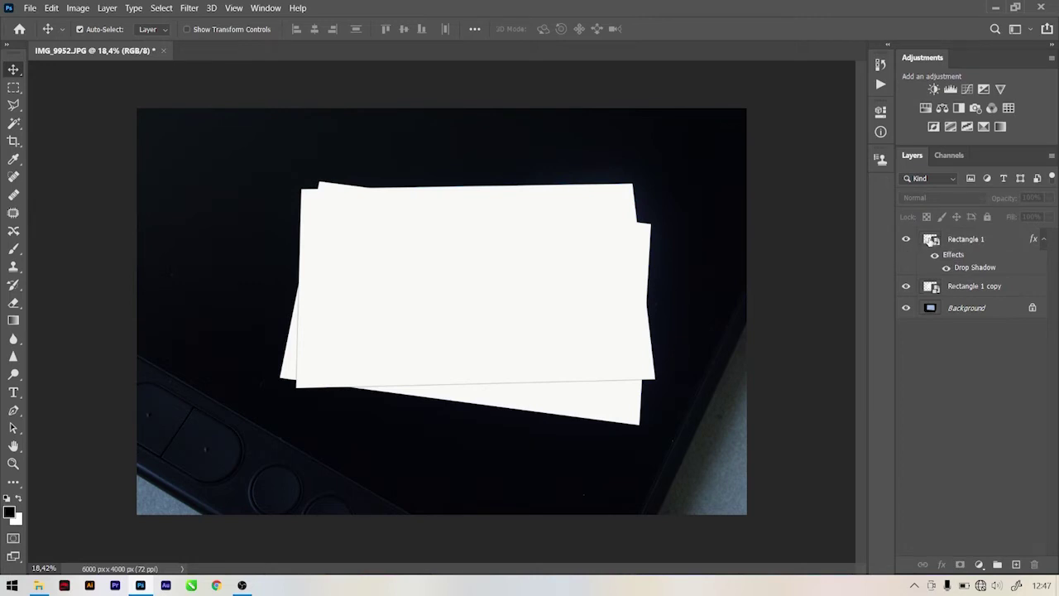
Place the KN-DC design into Rectangle 1's smart object, enlarge it to fill, and save.
{"action": "double_click", "coordinate": [931, 240]}
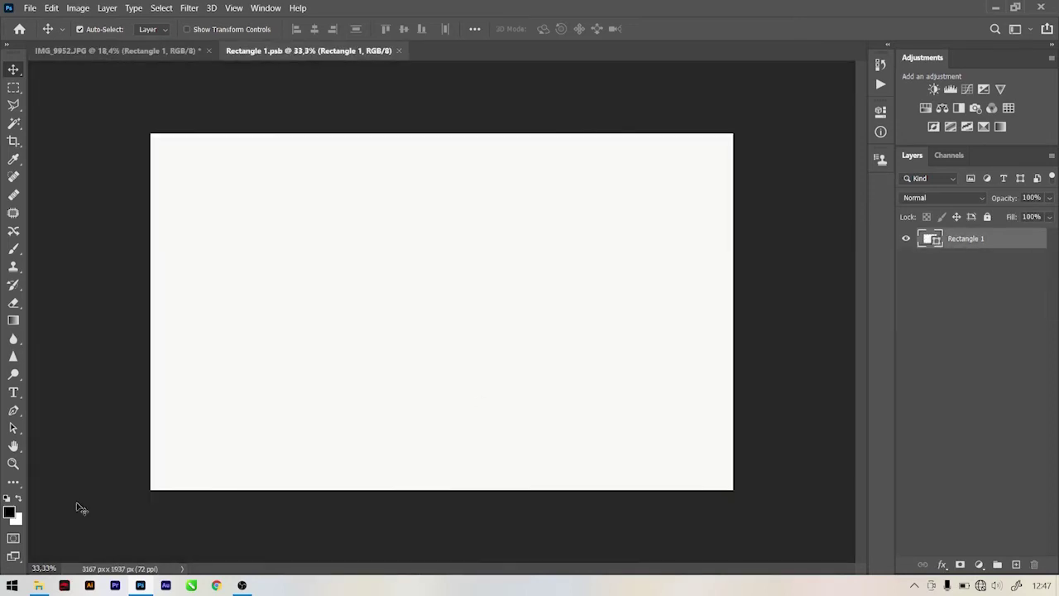
{"action": "mouse_move", "coordinate": [38, 585]}
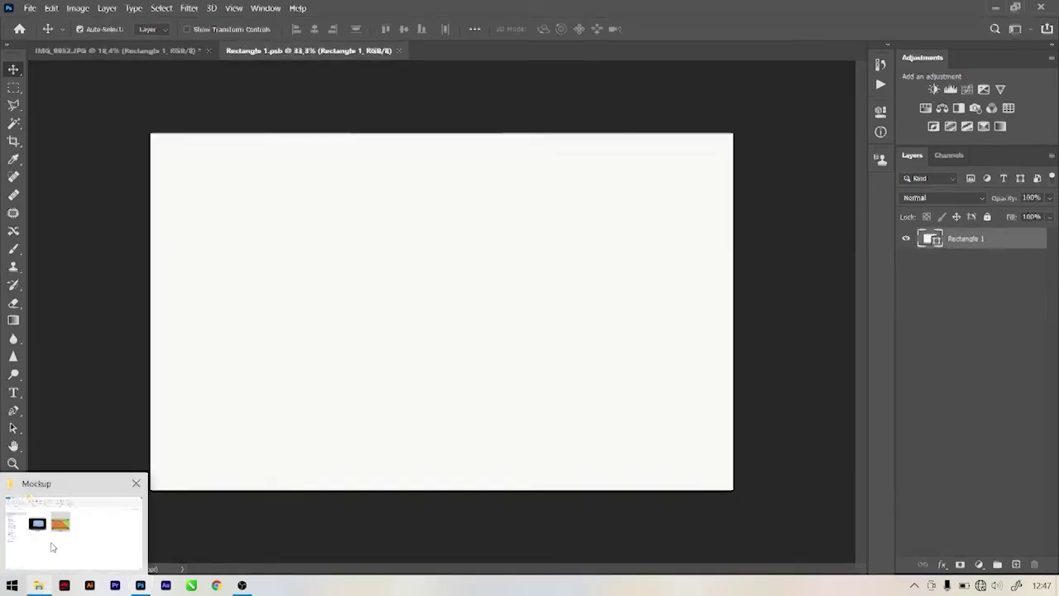
{"action": "left_click", "coordinate": [52, 546]}
{"action": "left_click_drag", "start_coordinate": [425, 231], "coordinate": [141, 589]}
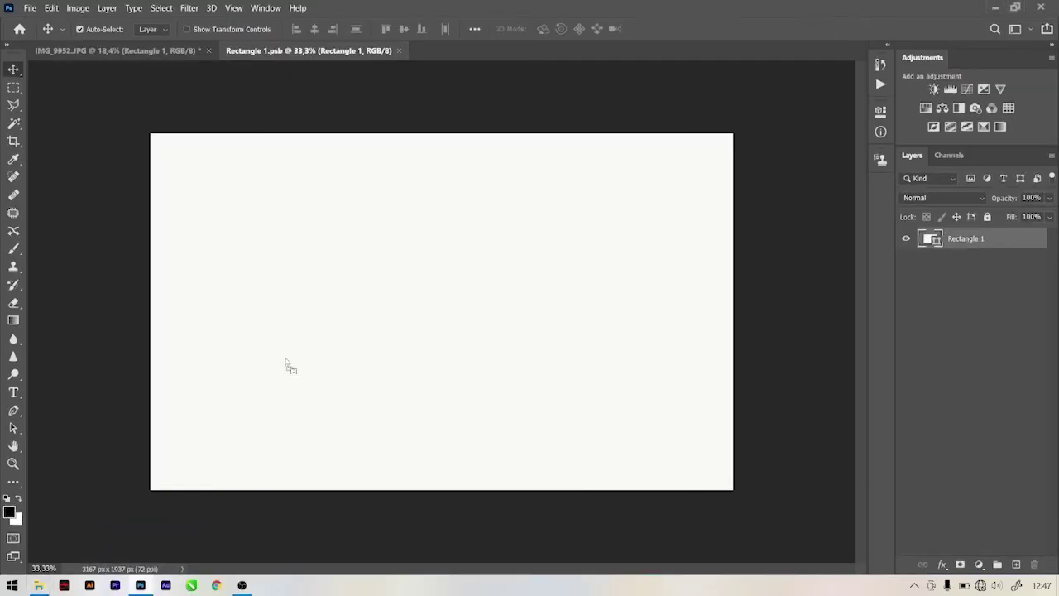
{"action": "left_click_drag", "start_coordinate": [141, 590], "coordinate": [298, 326]}
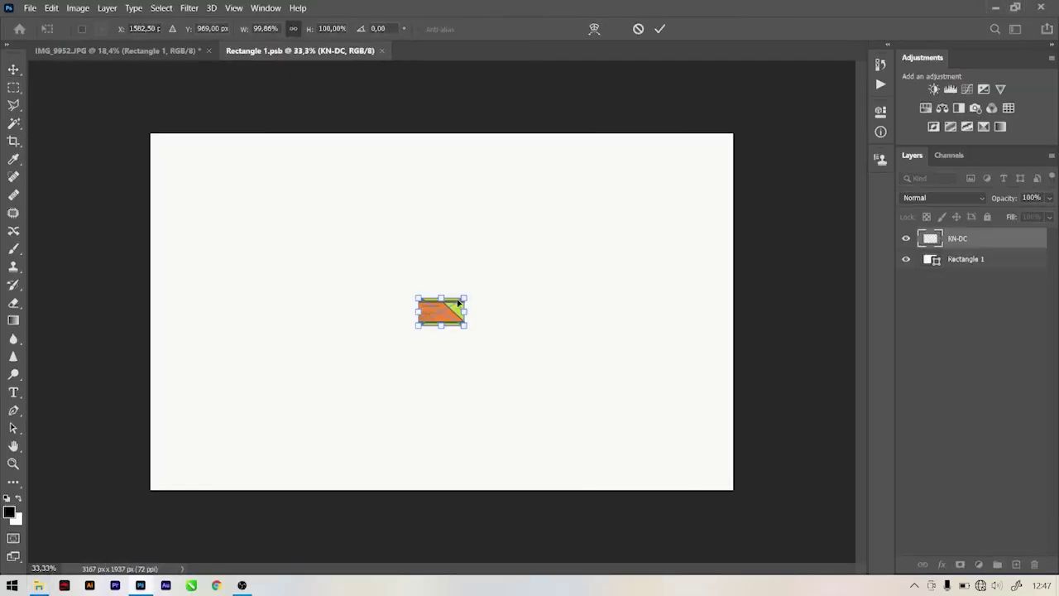
{"action": "left_click_drag", "start_coordinate": [465, 297], "coordinate": [755, 173]}
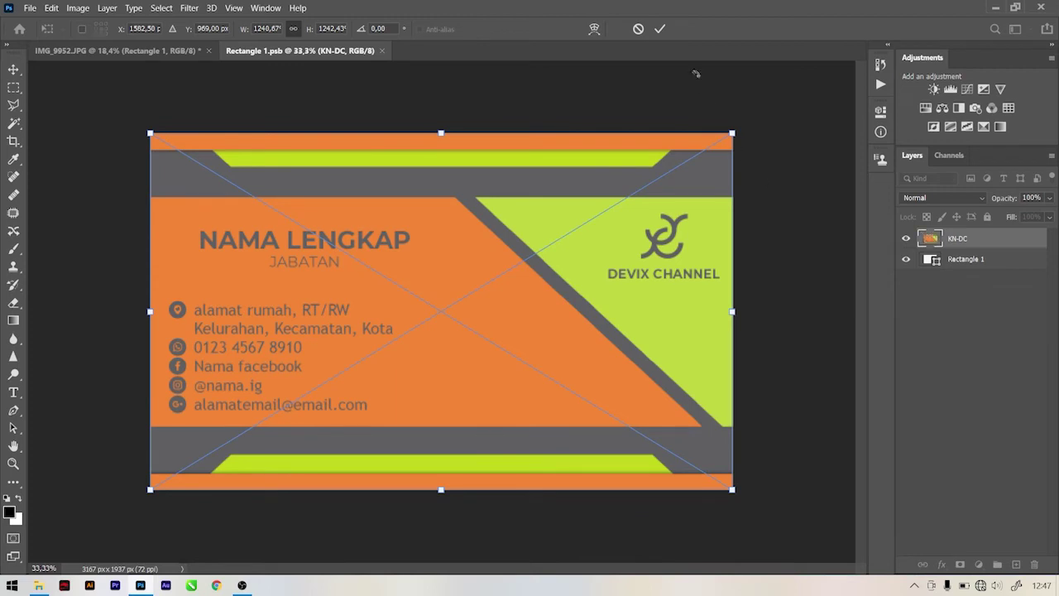
{"action": "left_click", "coordinate": [660, 28]}
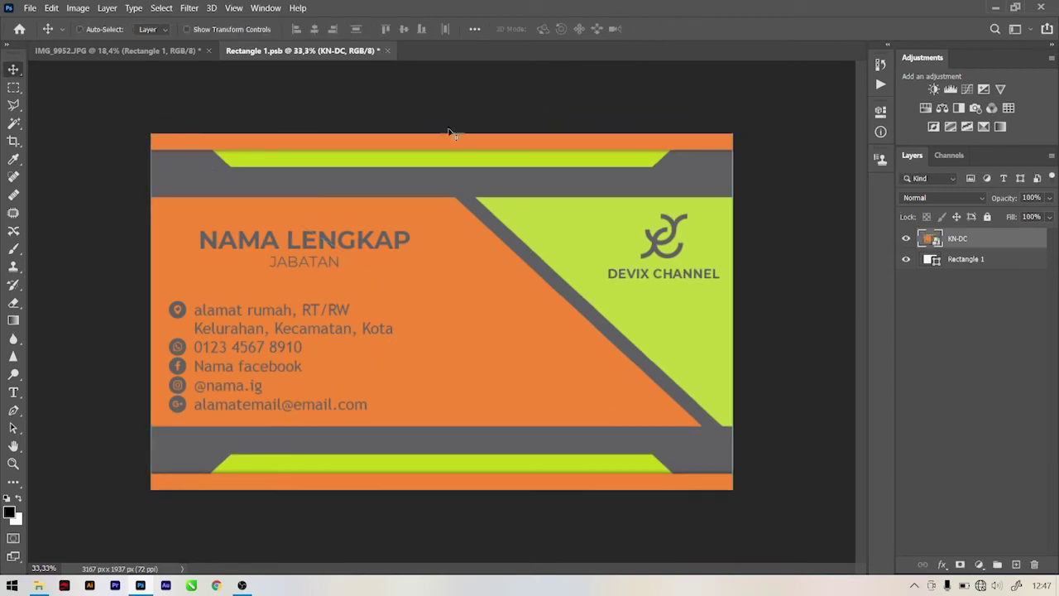
{"action": "key", "text": "ctrl+s"}
In the IMG_9952.JPG photo, duplicate the Background layer as Background copy.
{"action": "left_click", "coordinate": [154, 51]}
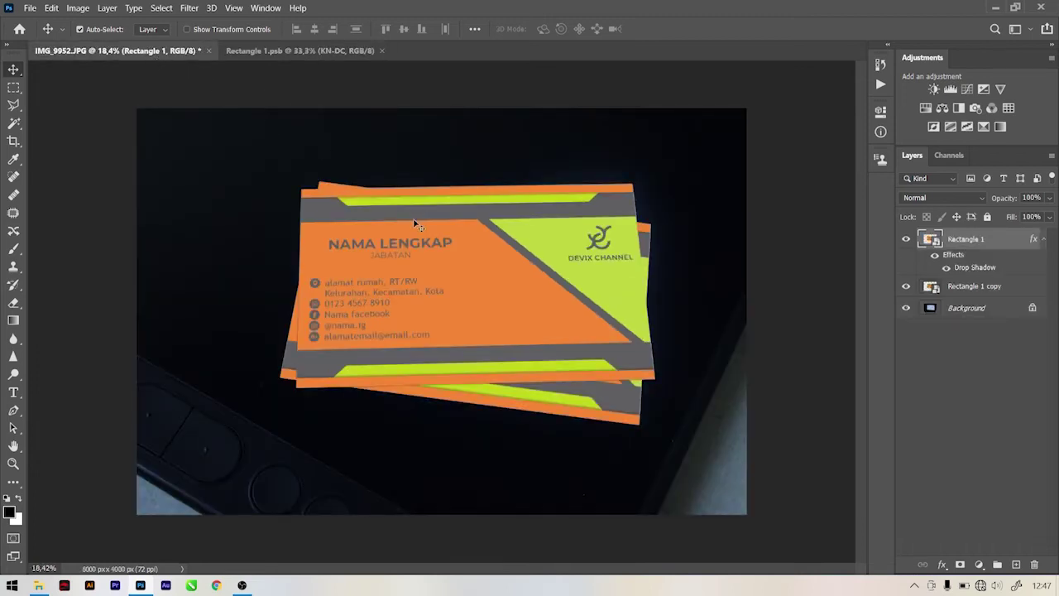
{"action": "scroll", "coordinate": [612, 271], "scroll_direction": "up", "scroll_amount": 2}
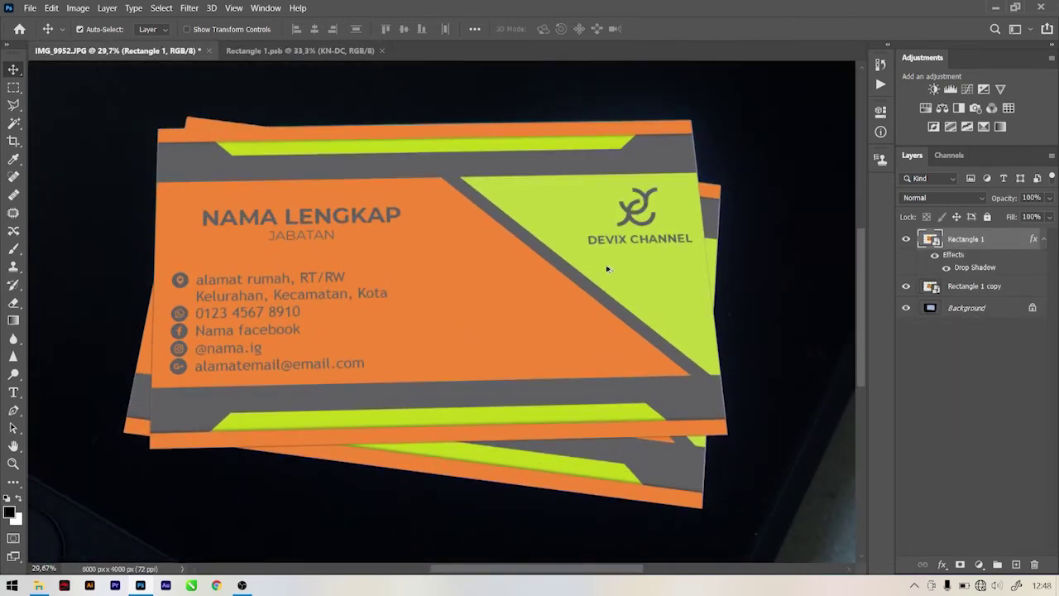
{"action": "scroll", "coordinate": [607, 267], "scroll_direction": "down", "scroll_amount": 2}
{"action": "scroll", "coordinate": [551, 254], "scroll_direction": "up", "scroll_amount": 1}
{"action": "scroll", "coordinate": [438, 306], "scroll_direction": "down", "scroll_amount": 1}
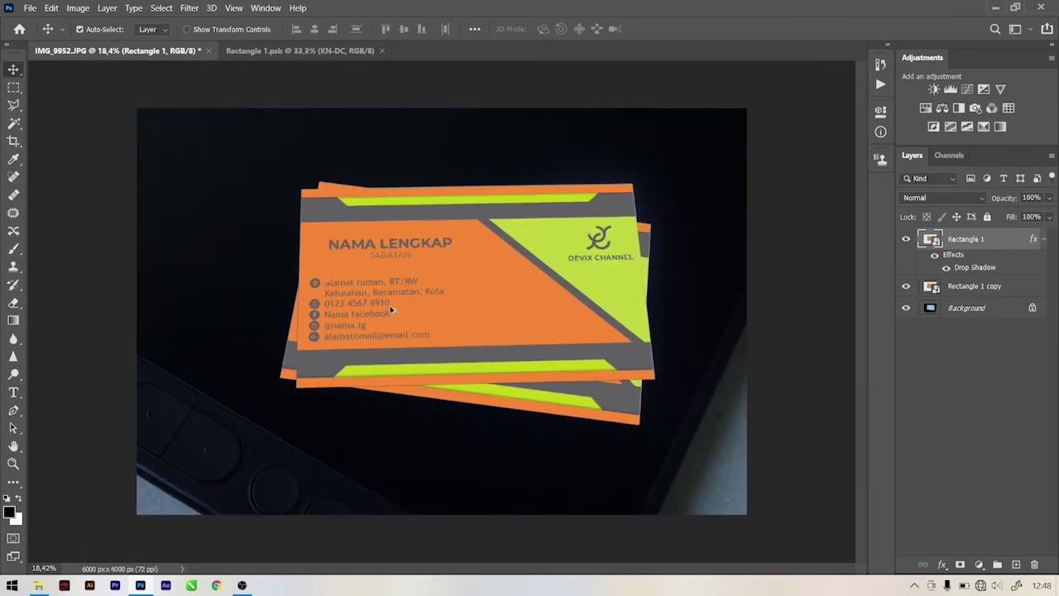
{"action": "scroll", "coordinate": [157, 432], "scroll_direction": "up", "scroll_amount": 1}
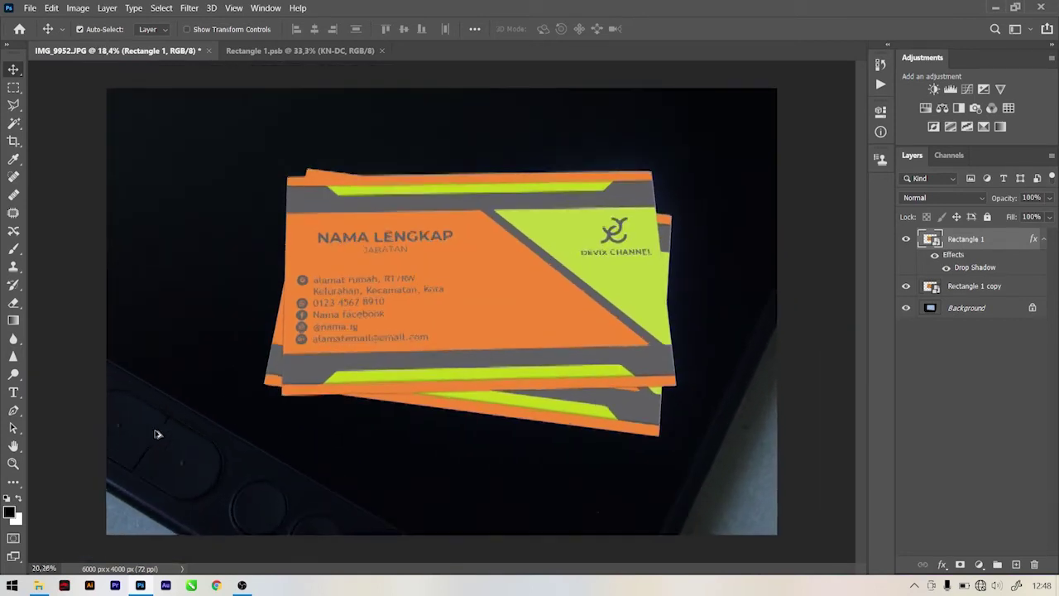
{"action": "scroll", "coordinate": [157, 432], "scroll_direction": "up", "scroll_amount": 1}
{"action": "scroll", "coordinate": [157, 431], "scroll_direction": "down", "scroll_amount": 1}
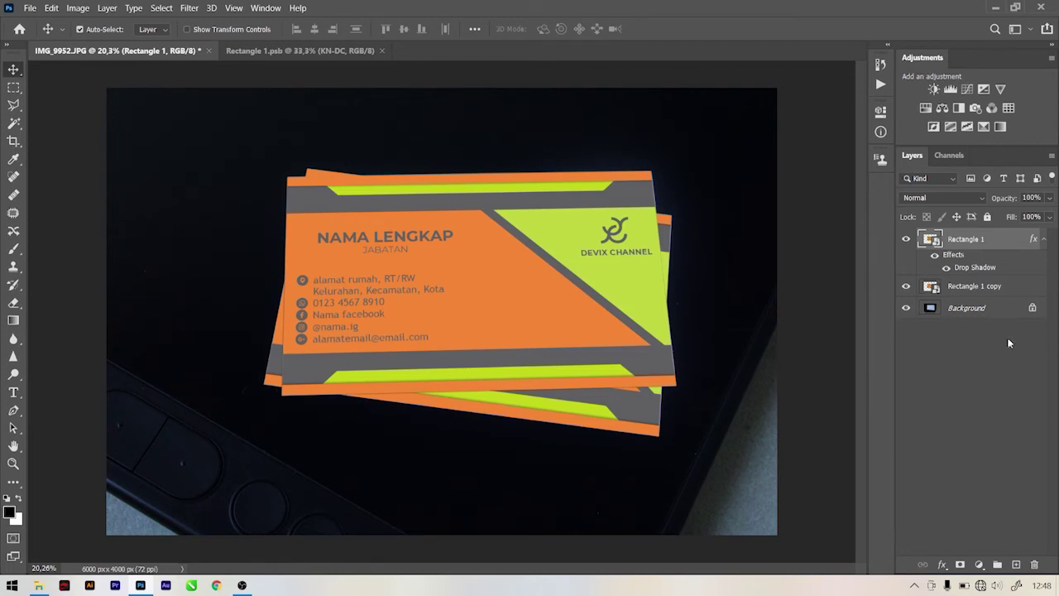
{"action": "left_click", "coordinate": [951, 312]}
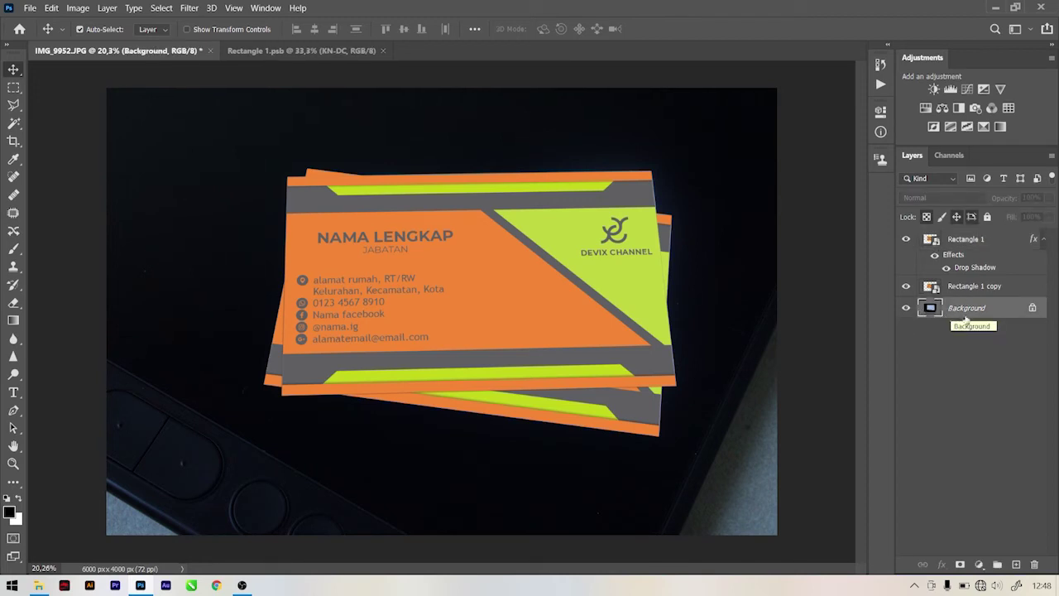
{"action": "right_click", "coordinate": [965, 318]}
{"action": "left_click", "coordinate": [964, 340]}
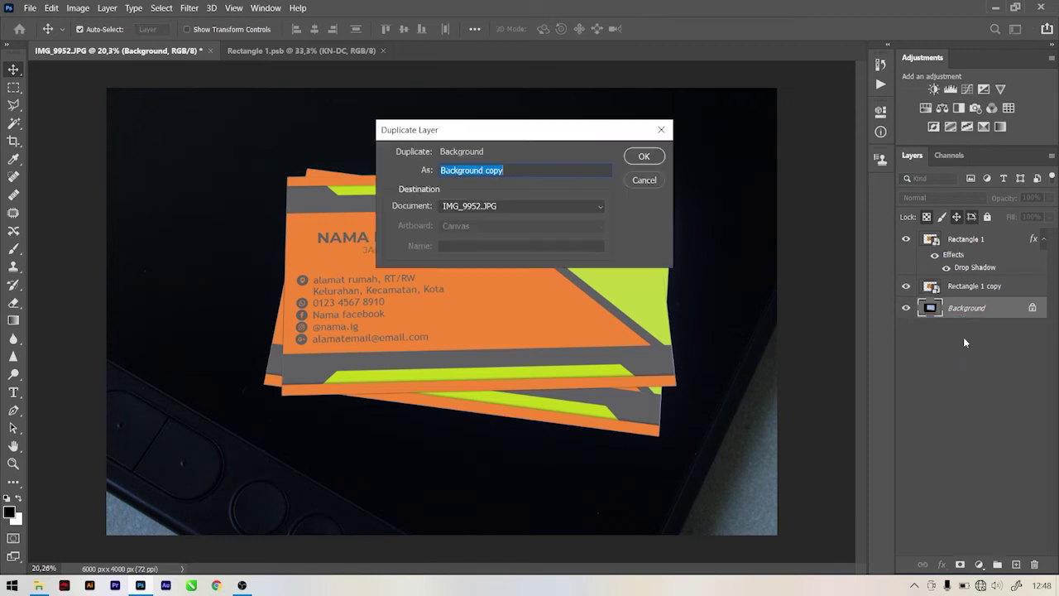
{"action": "left_click", "coordinate": [643, 156]}
Hide the original Background and convert Background copy into a smart object.
{"action": "left_click", "coordinate": [906, 328]}
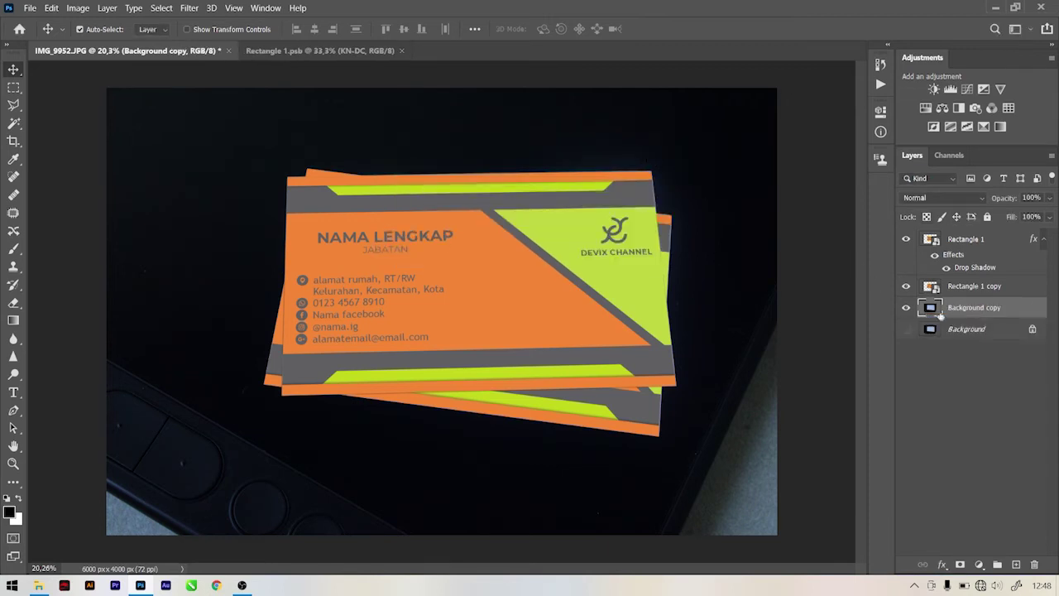
{"action": "right_click", "coordinate": [963, 312]}
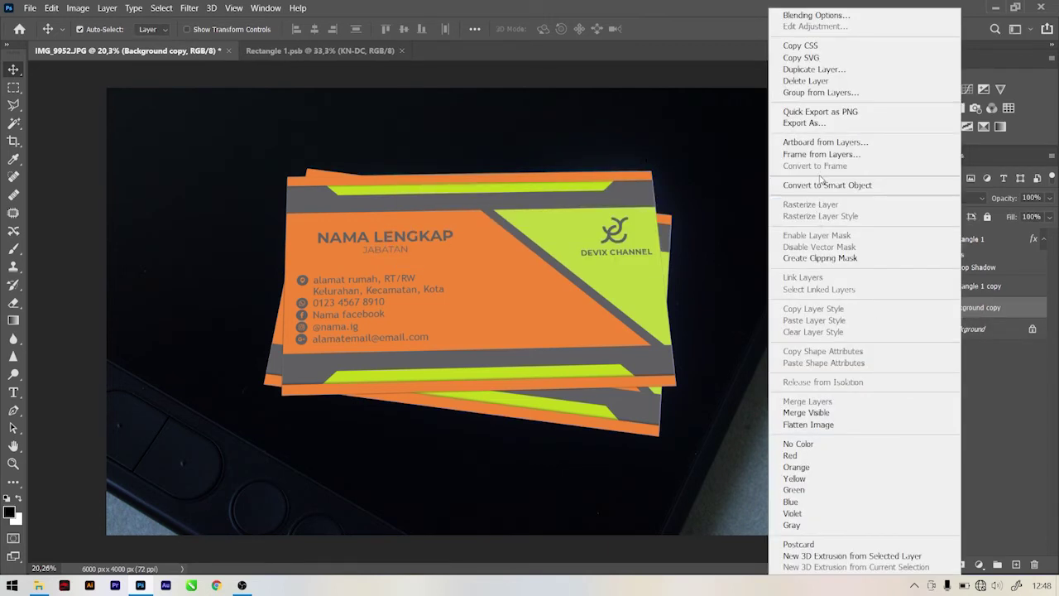
{"action": "left_click", "coordinate": [823, 184]}
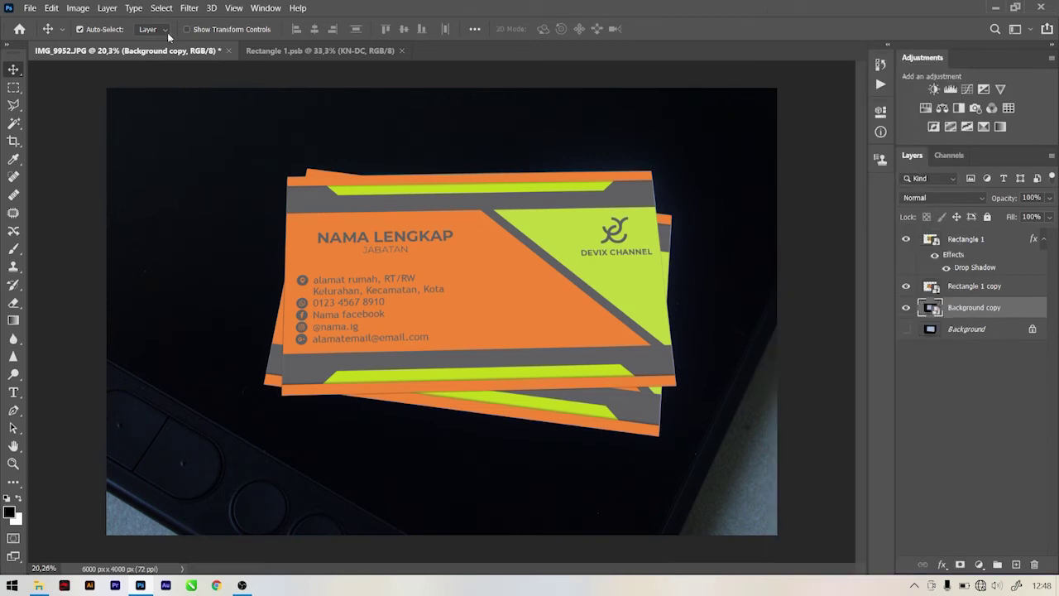
{"action": "left_click", "coordinate": [188, 10]}
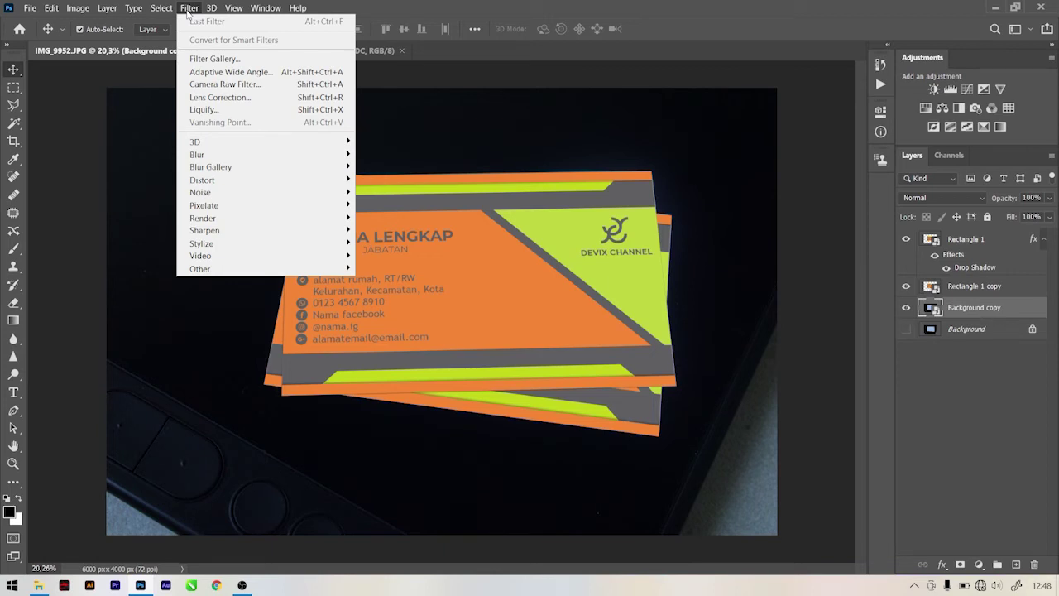
In Camera Raw, set Exposure +1.00, Contrast -25, Highlights +29, Shadows +22, Texture +38, Clarity +21.
{"action": "left_click", "coordinate": [221, 86]}
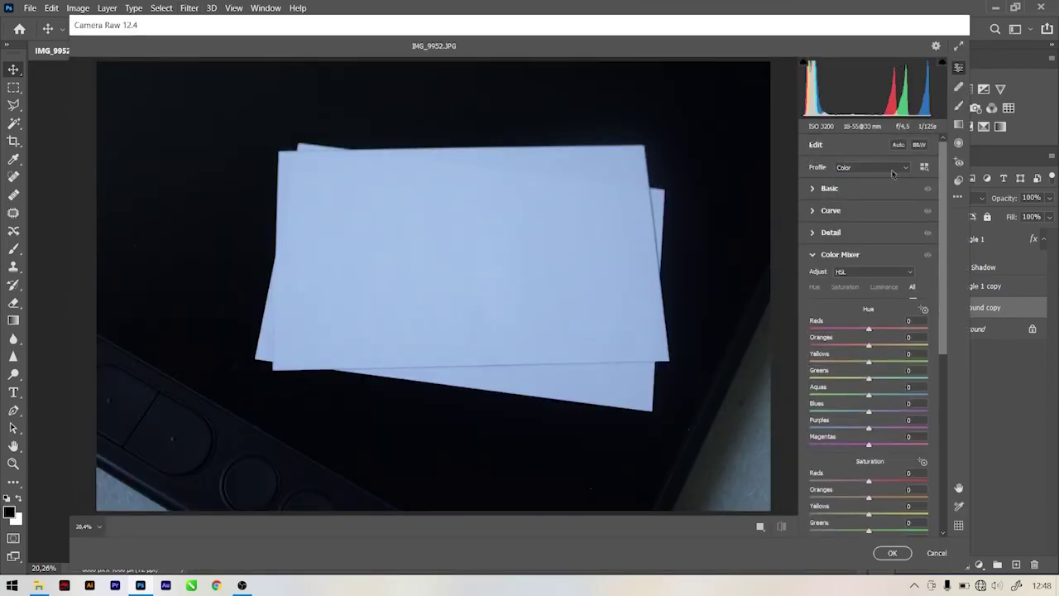
{"action": "left_click", "coordinate": [829, 189]}
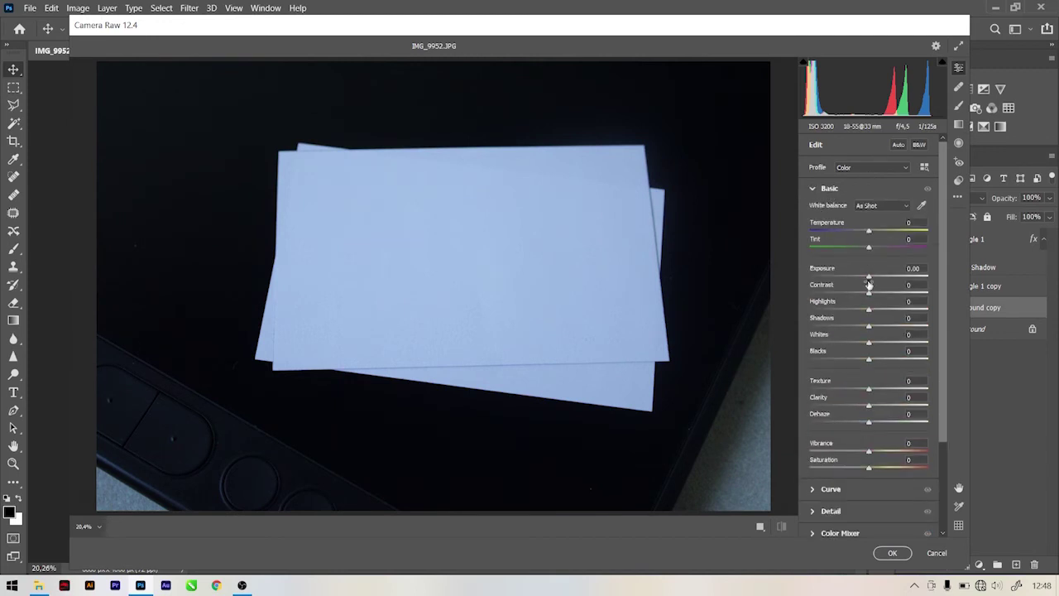
{"action": "mouse_move", "coordinate": [870, 279]}
{"action": "left_mouse_down"}
{"action": "mouse_move", "coordinate": [882, 283]}
{"action": "mouse_move", "coordinate": [843, 296]}
{"action": "mouse_move", "coordinate": [900, 310]}
{"action": "left_mouse_up"}
{"action": "mouse_move", "coordinate": [889, 311]}
{"action": "left_mouse_down"}
{"action": "mouse_move", "coordinate": [865, 328]}
{"action": "mouse_move", "coordinate": [887, 330]}
{"action": "mouse_move", "coordinate": [944, 382]}
{"action": "left_mouse_up"}
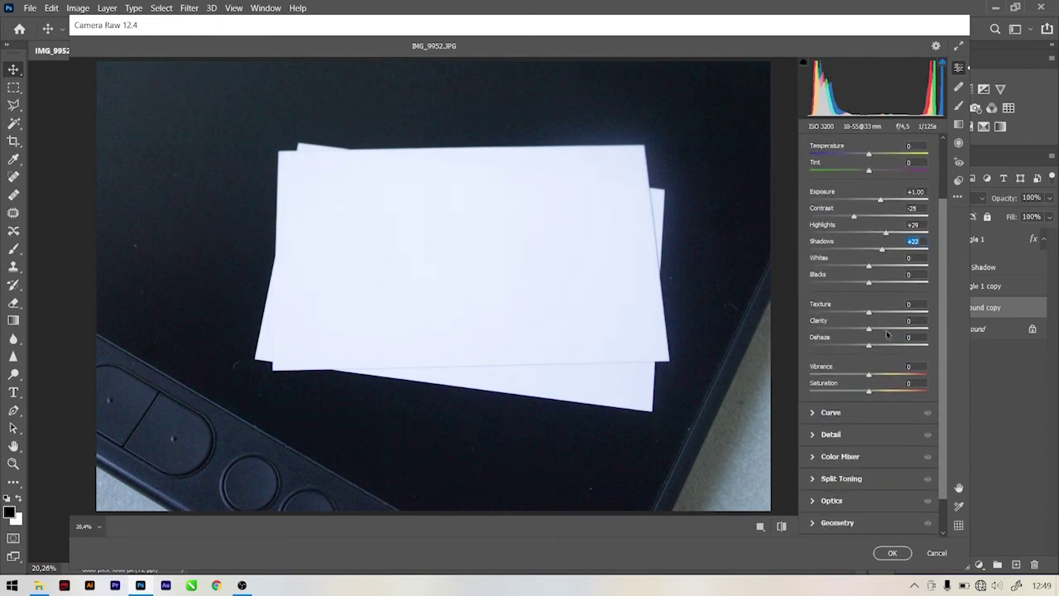
{"action": "left_click_drag", "start_coordinate": [869, 313], "coordinate": [877, 329]}
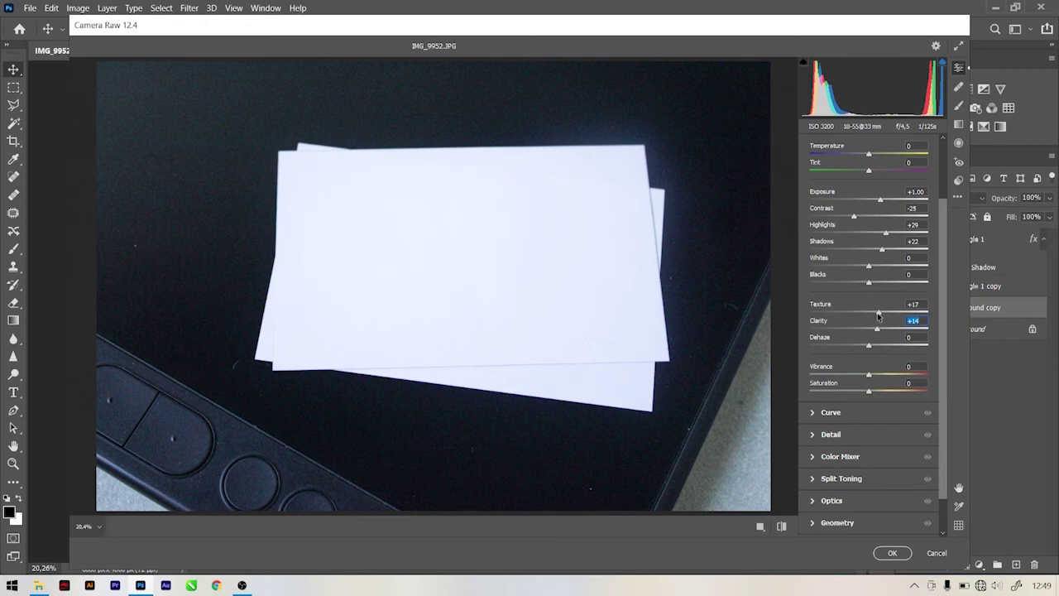
{"action": "mouse_move", "coordinate": [878, 313]}
{"action": "left_mouse_down"}
{"action": "mouse_move", "coordinate": [880, 329]}
{"action": "mouse_move", "coordinate": [893, 314]}
{"action": "left_mouse_up"}
{"action": "left_click_drag", "start_coordinate": [161, 450], "coordinate": [224, 415]}
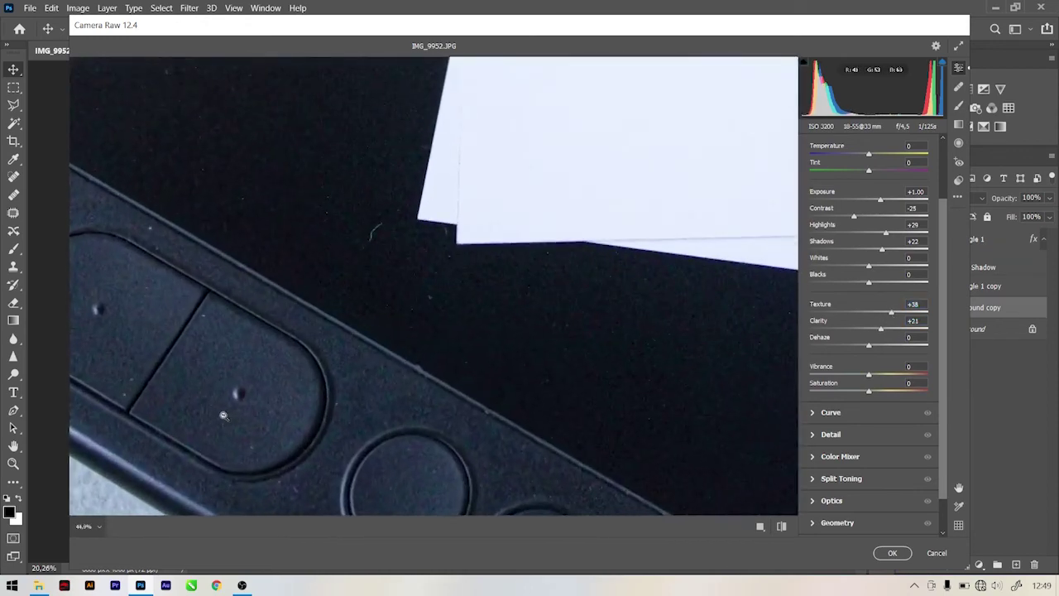
{"action": "left_click_drag", "start_coordinate": [330, 325], "coordinate": [320, 317]}
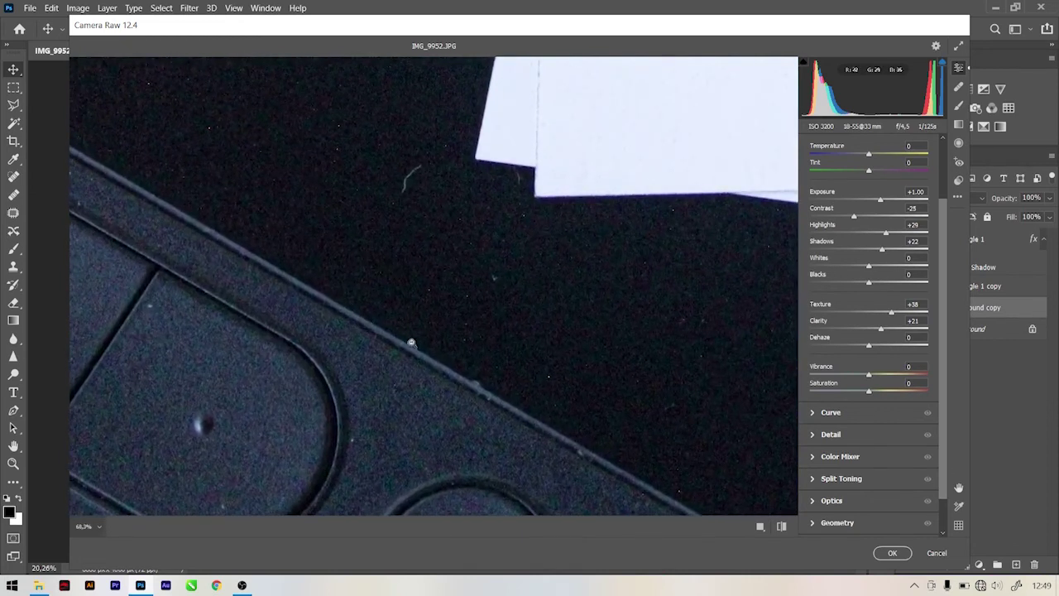
Set Detail noise reduction to 69 and apply the Camera Raw Filter with OK.
{"action": "left_click", "coordinate": [814, 436]}
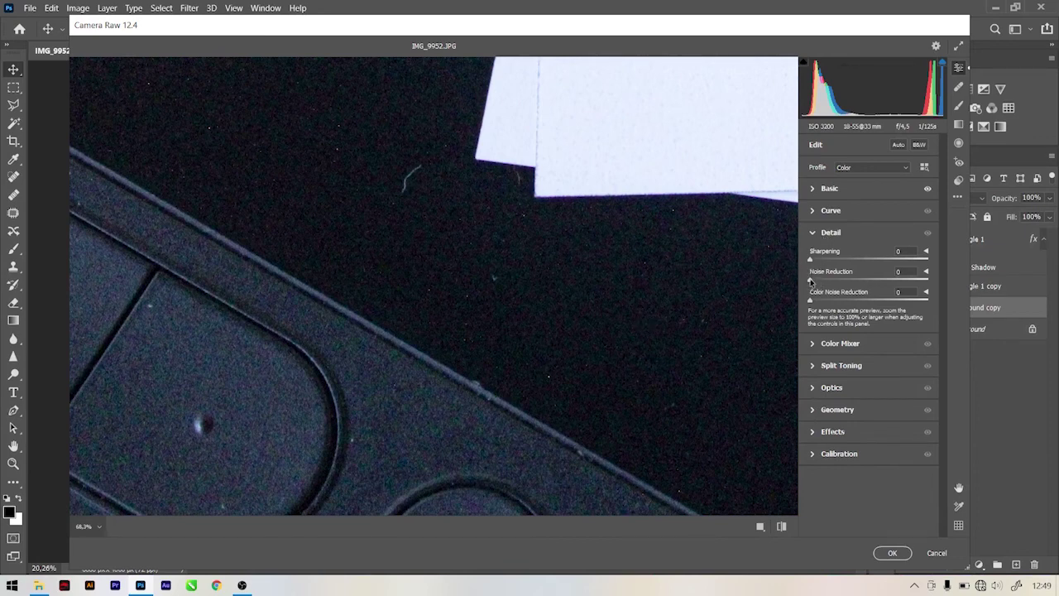
{"action": "left_click_drag", "start_coordinate": [810, 281], "coordinate": [885, 283]}
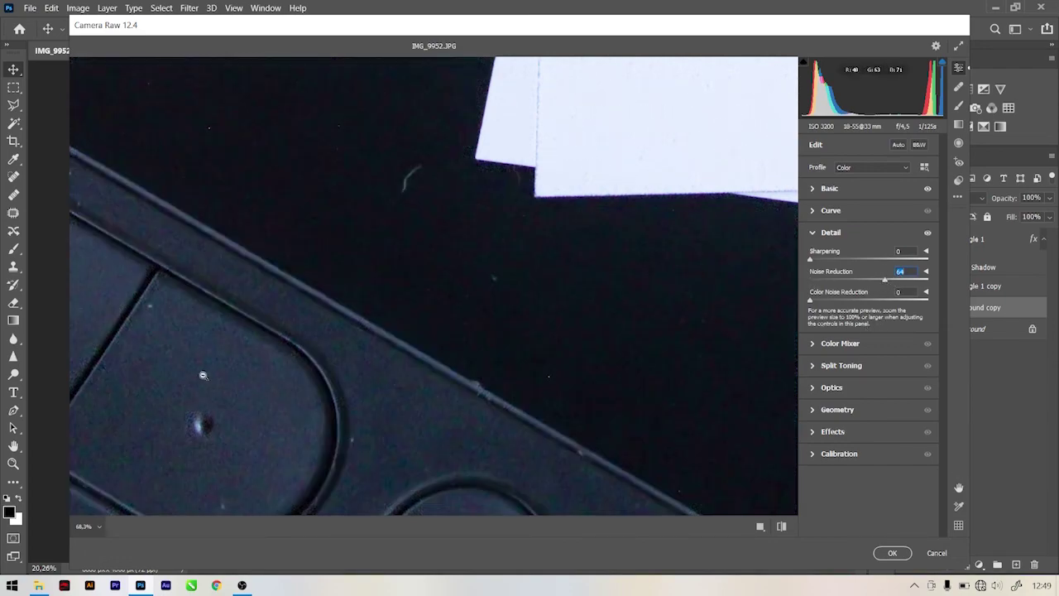
{"action": "left_click_drag", "start_coordinate": [886, 280], "coordinate": [891, 280]}
{"action": "left_click", "coordinate": [812, 235]}
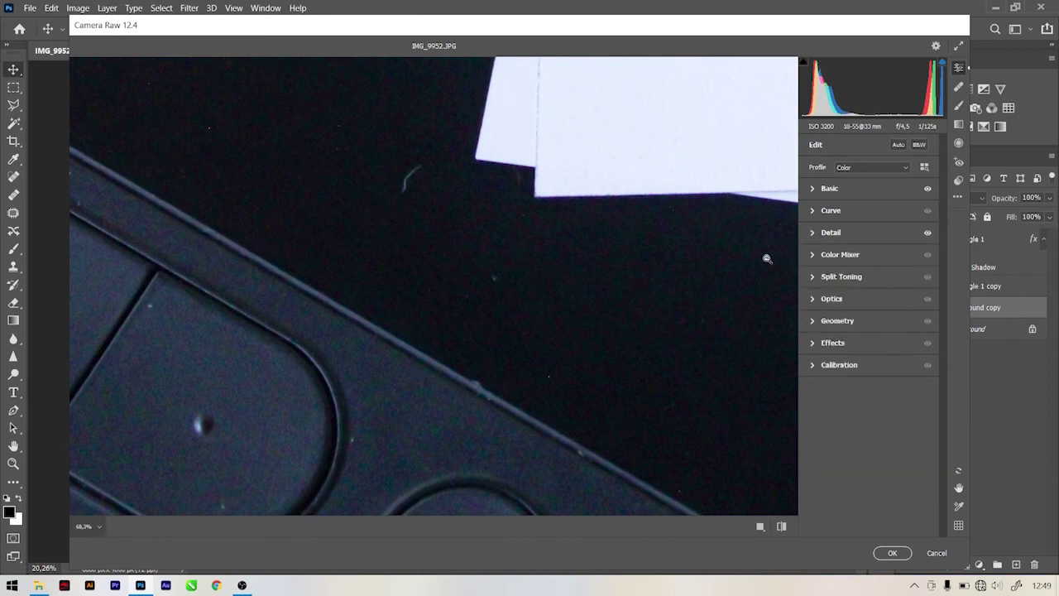
{"action": "left_click_drag", "start_coordinate": [543, 262], "coordinate": [428, 253]}
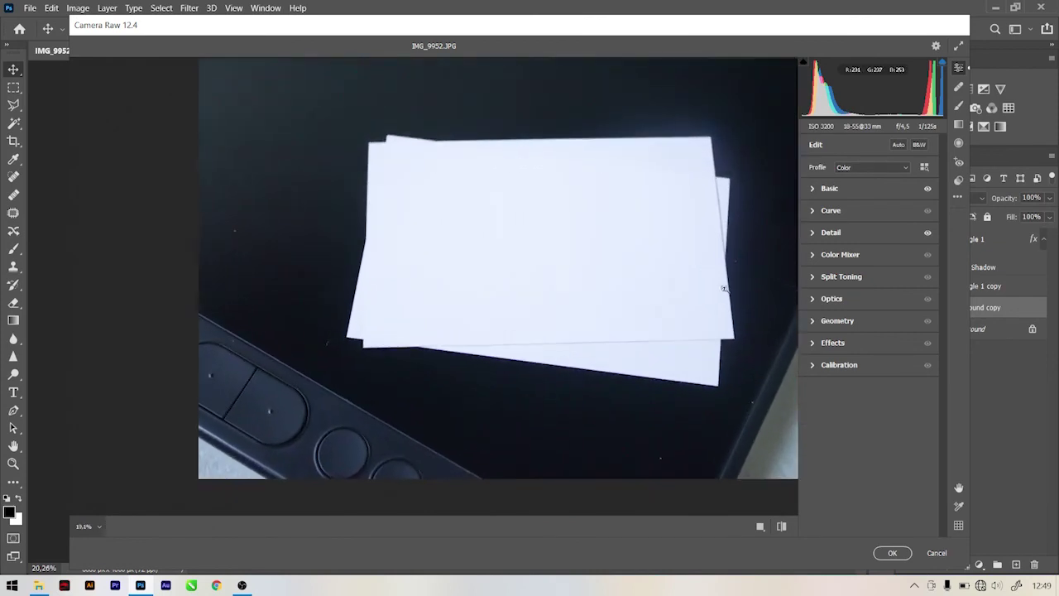
{"action": "left_click", "coordinate": [892, 553]}
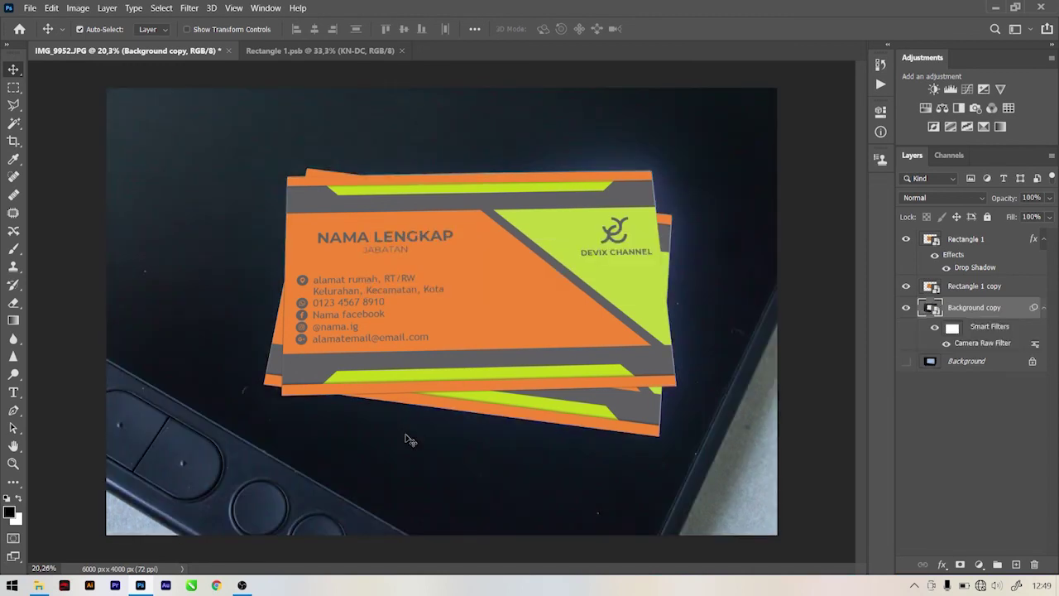
{"action": "scroll", "coordinate": [400, 420], "scroll_direction": "down", "scroll_amount": 2}
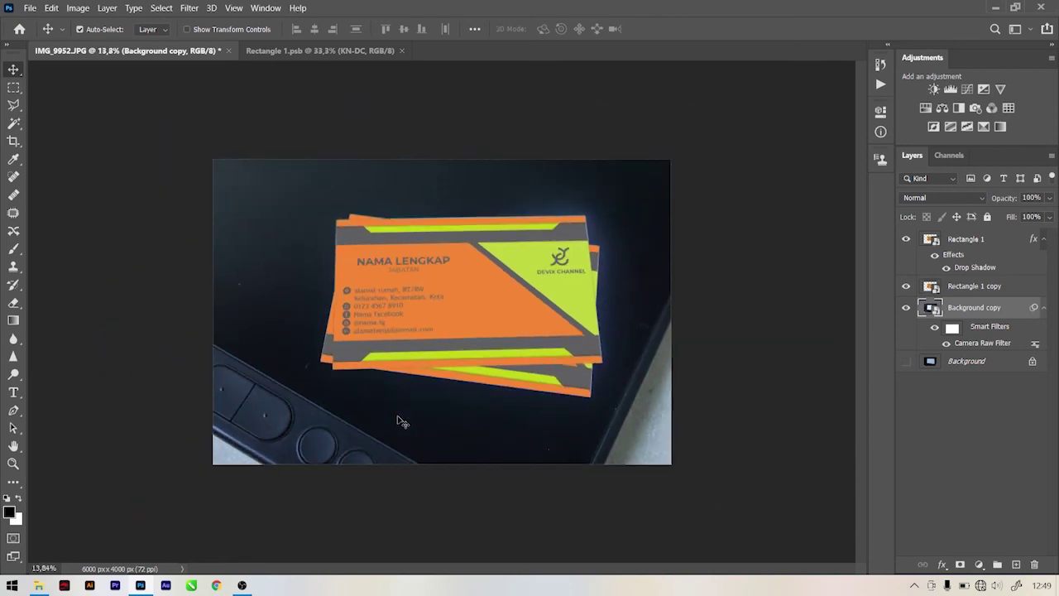
{"action": "scroll", "coordinate": [385, 382], "scroll_direction": "up", "scroll_amount": 2}
{"action": "scroll", "coordinate": [382, 377], "scroll_direction": "down", "scroll_amount": 1}
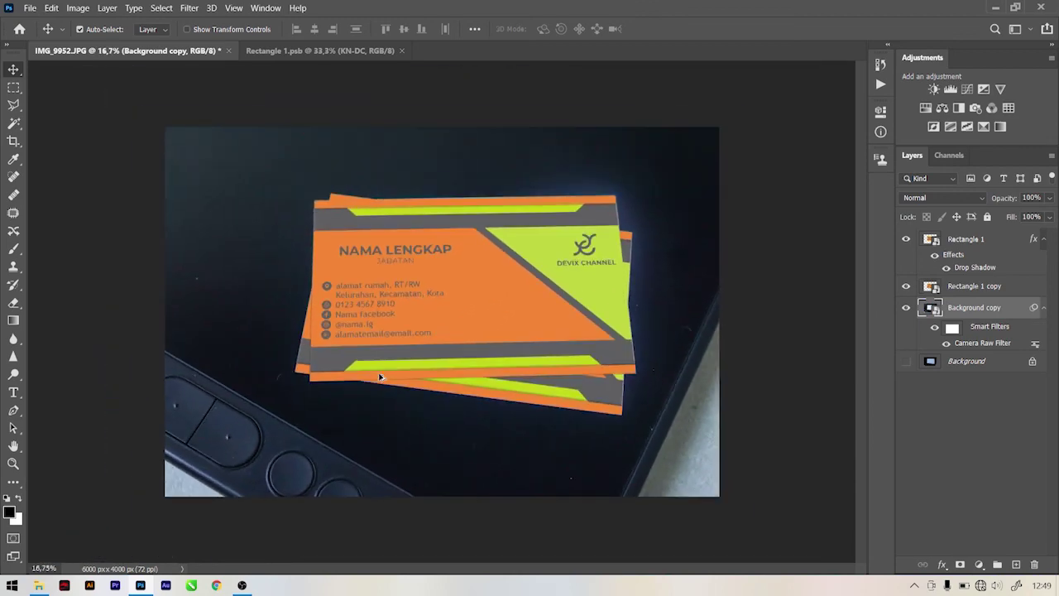
{"action": "scroll", "coordinate": [381, 378], "scroll_direction": "down", "scroll_amount": 2}
{"action": "scroll", "coordinate": [381, 377], "scroll_direction": "down", "scroll_amount": 1}
{"action": "scroll", "coordinate": [379, 376], "scroll_direction": "up", "scroll_amount": 4}
{"action": "scroll", "coordinate": [377, 375], "scroll_direction": "down", "scroll_amount": 2}
{"action": "scroll", "coordinate": [441, 257], "scroll_direction": "down", "scroll_amount": 2}
{"action": "scroll", "coordinate": [441, 257], "scroll_direction": "up", "scroll_amount": 2}
{"action": "scroll", "coordinate": [441, 257], "scroll_direction": "up", "scroll_amount": 1}
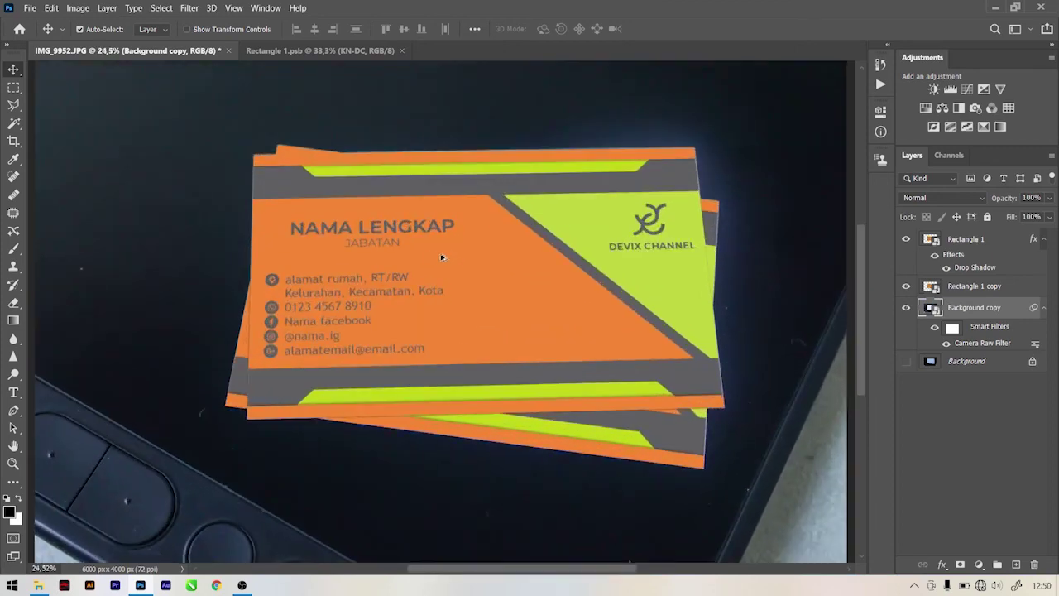
{"action": "scroll", "coordinate": [440, 257], "scroll_direction": "down", "scroll_amount": 1}
{"action": "scroll", "coordinate": [441, 258], "scroll_direction": "up", "scroll_amount": 1}
{"action": "scroll", "coordinate": [440, 257], "scroll_direction": "down", "scroll_amount": 1}
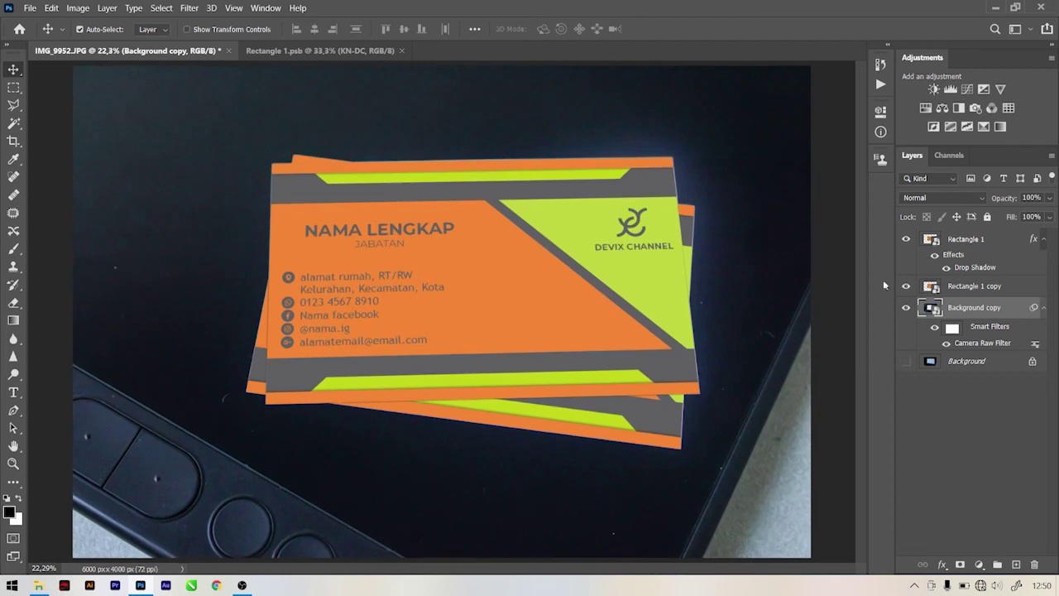
{"action": "scroll", "coordinate": [254, 382], "scroll_direction": "down", "scroll_amount": 2}
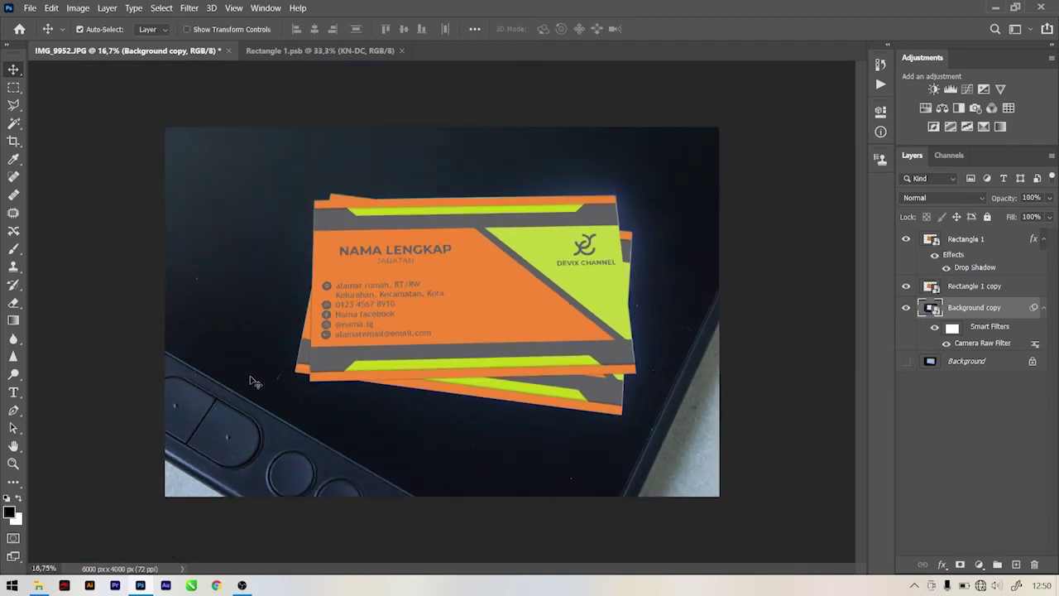